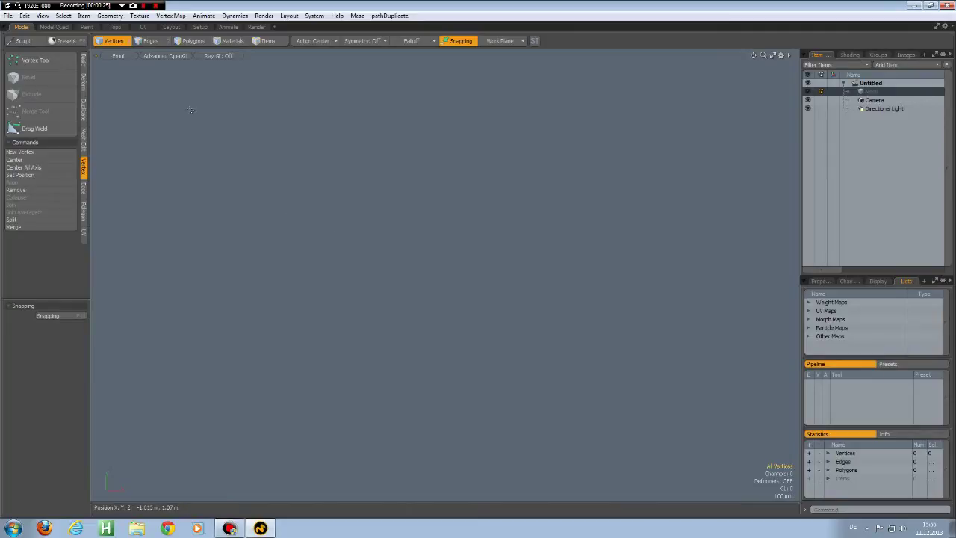
# - Create a flat eight-sided cylinder facing the Z axis with X and Y radii of 40 mm
pyautogui.click(84, 60)
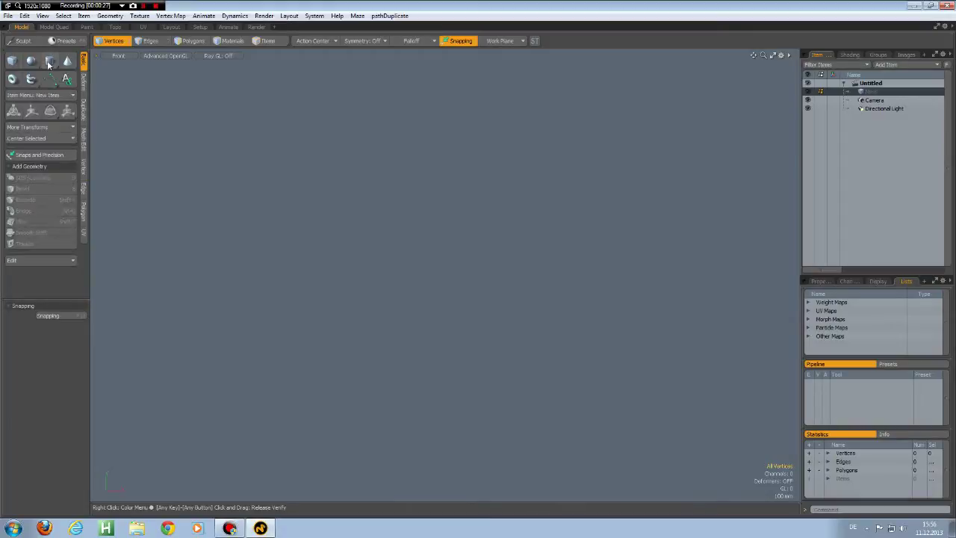
pyautogui.click(50, 60)
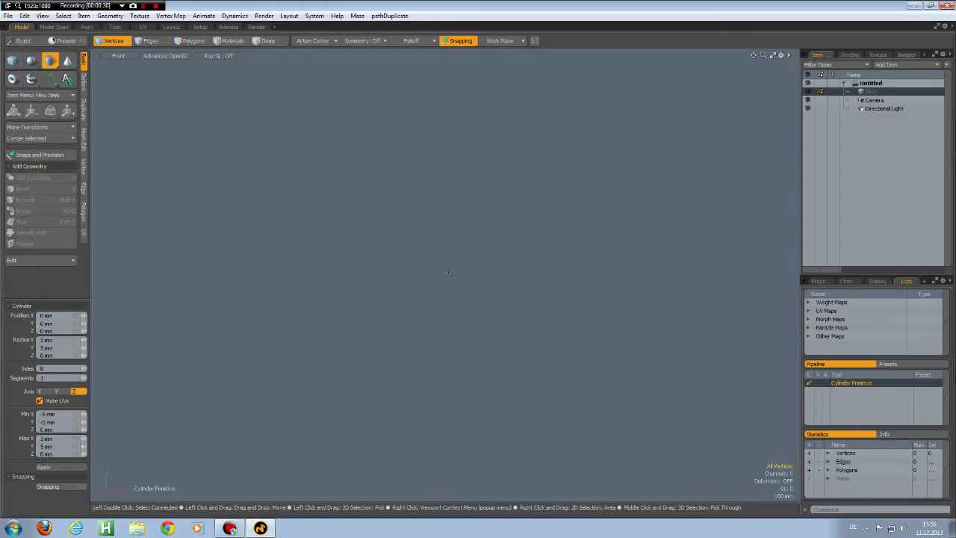
pyautogui.keyDown('ctrl'); pyautogui.moveTo(450, 272); pyautogui.dragTo(490, 310); pyautogui.keyUp('ctrl')
pyautogui.click(67, 342)
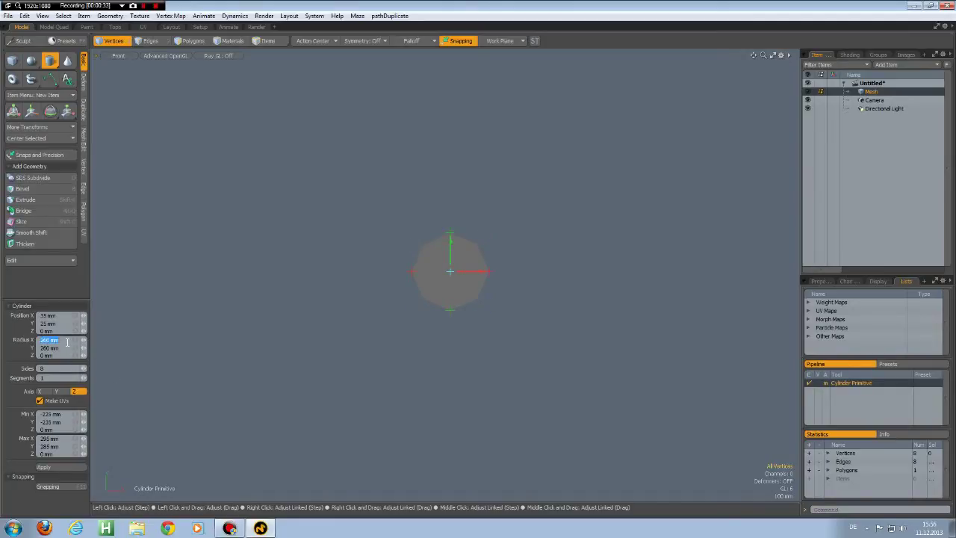
pyautogui.write('40')
pyautogui.press('Tab')
pyautogui.write('40')
pyautogui.press('Return')
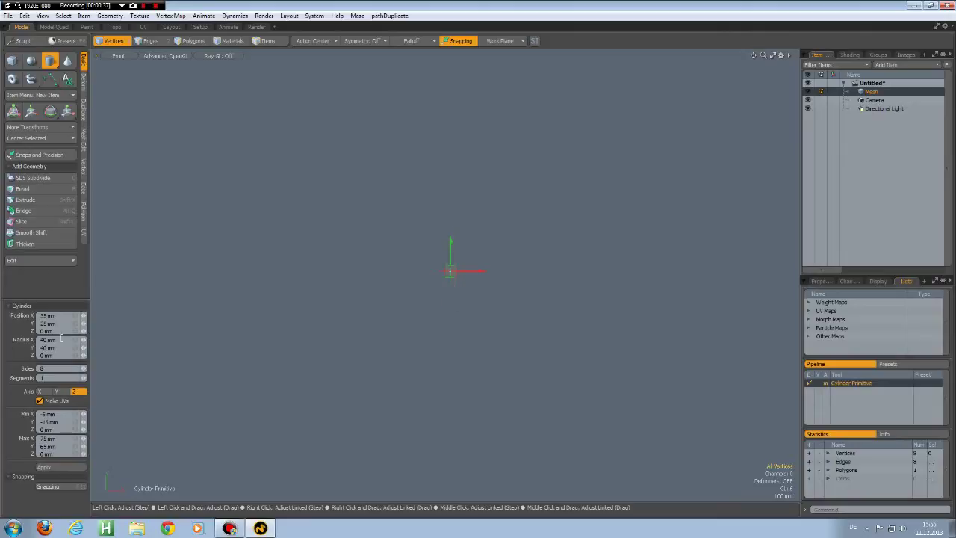
# - Center the octagon on the origin and rotate it by 180/8 degrees around Z
pyautogui.click(42, 140)
pyautogui.click(42, 140)
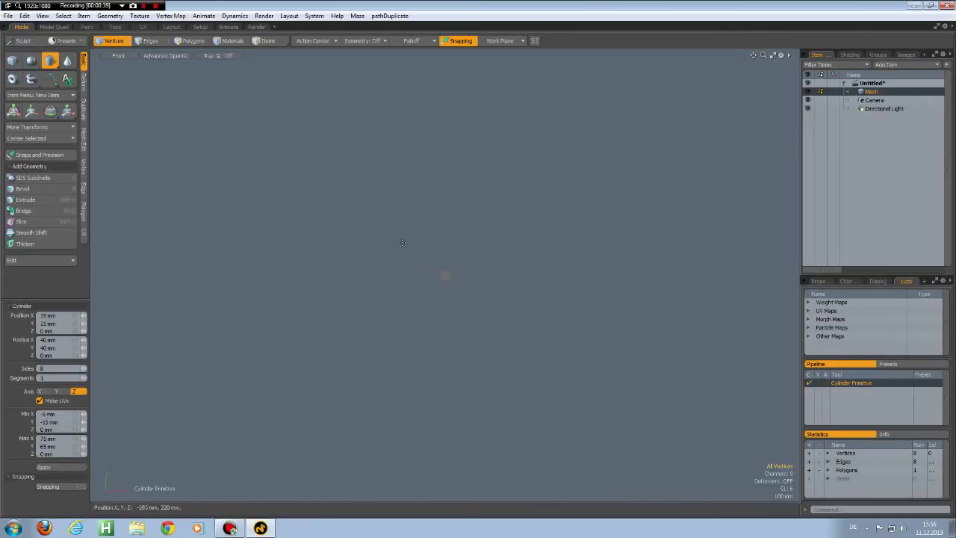
pyautogui.press('a')
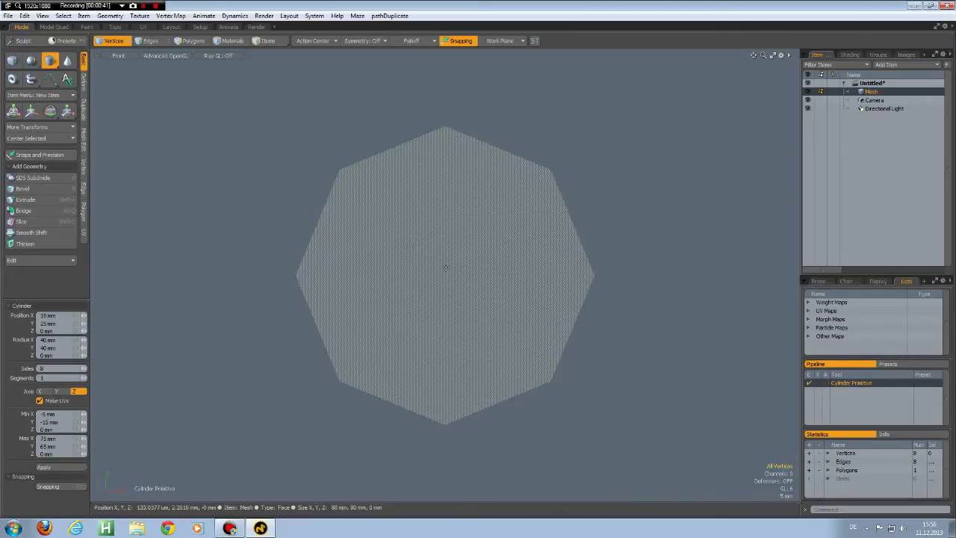
pyautogui.press('e')
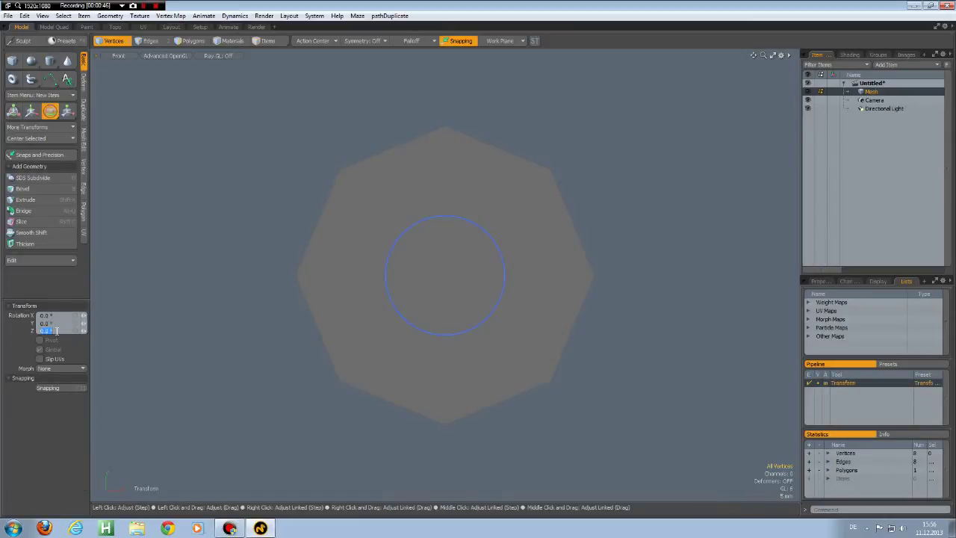
pyautogui.write('180/8')
pyautogui.press('Return')
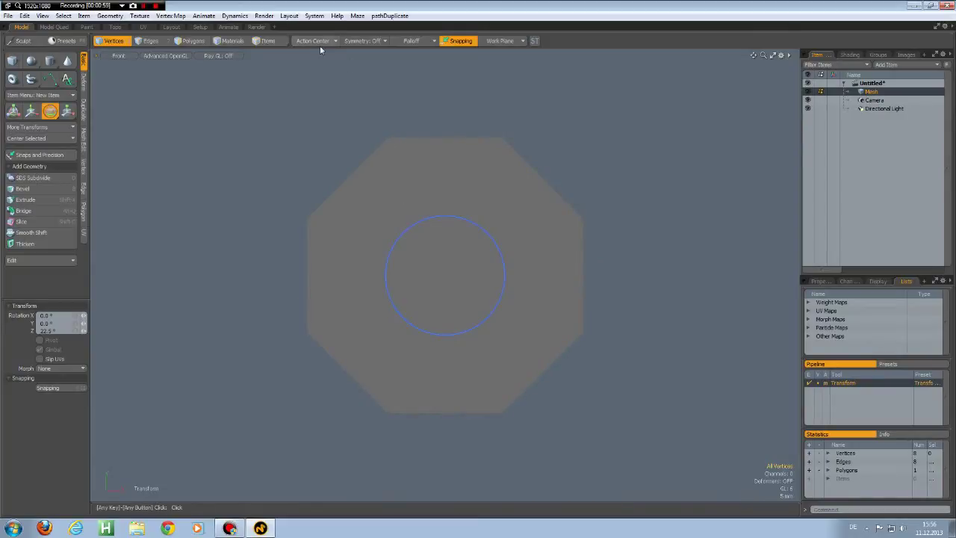
# - Turn on Y symmetry and move the octagon's upper edges about 14.6 mm down toward the center, mirrored below
pyautogui.click(365, 41)
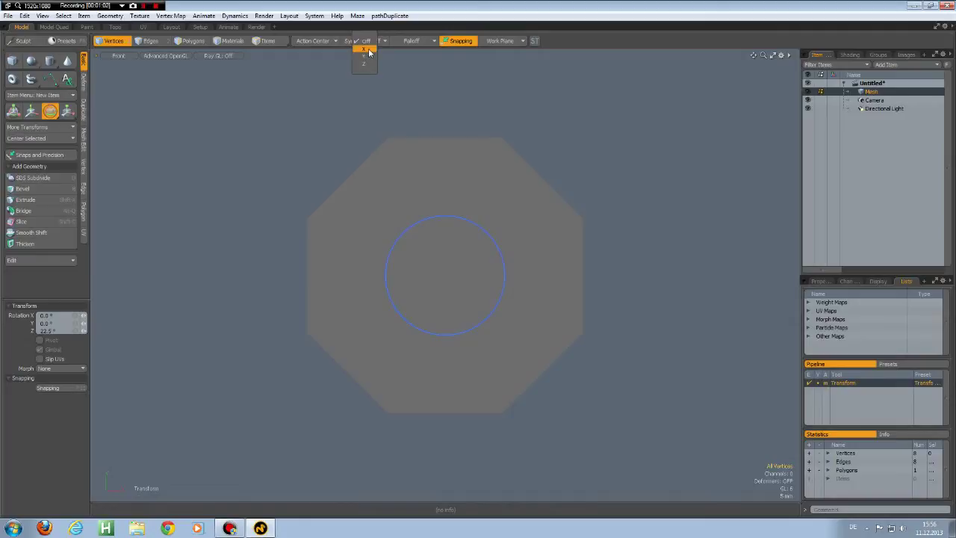
pyautogui.click(367, 58)
pyautogui.press('space')
pyautogui.press('space')
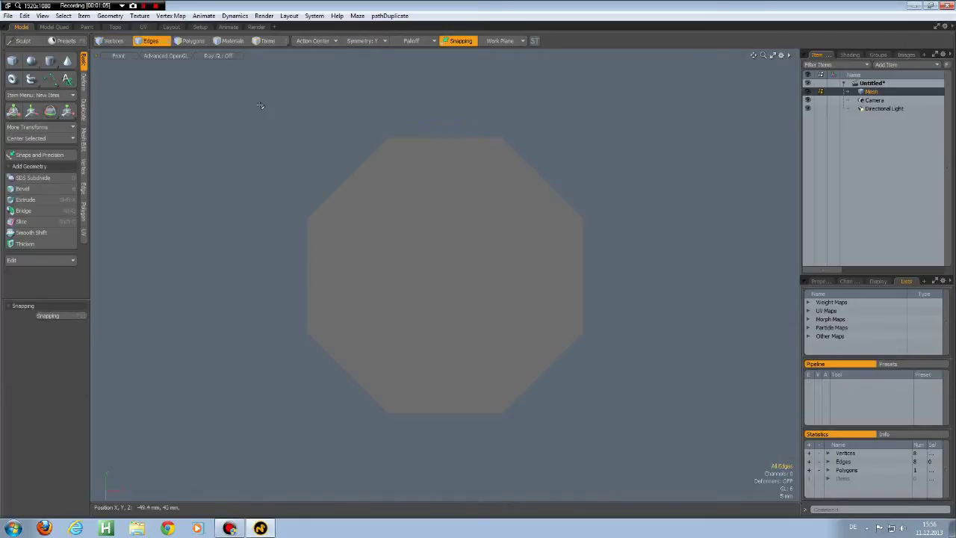
pyautogui.moveTo(250, 93); pyautogui.dragTo(629, 251)
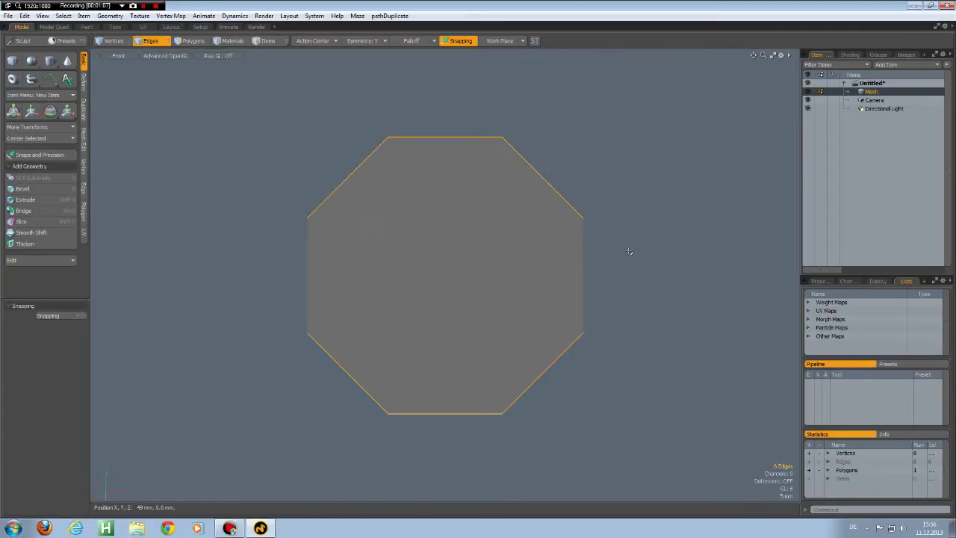
pyautogui.press('w')
pyautogui.moveTo(444, 124); pyautogui.dragTo(445, 179)
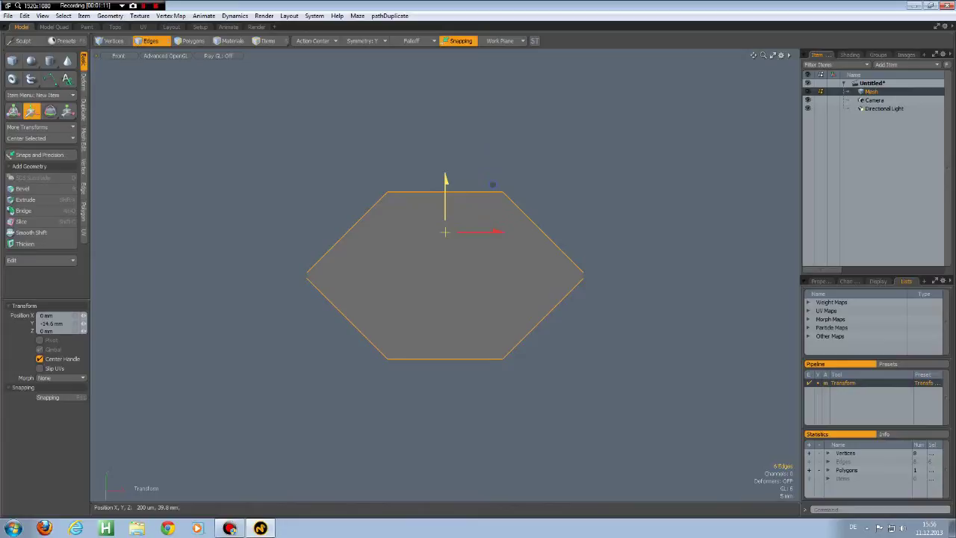
# - Flatten the selected edges vertically with Scale, move them about 2.4 mm further inward, and clear the selection
pyautogui.press('r')
pyautogui.moveTo(446, 177)
pyautogui.mouseDown()
pyautogui.moveTo(445, 198)
pyautogui.moveTo(445, 187)
pyautogui.mouseUp()
pyautogui.press('w')
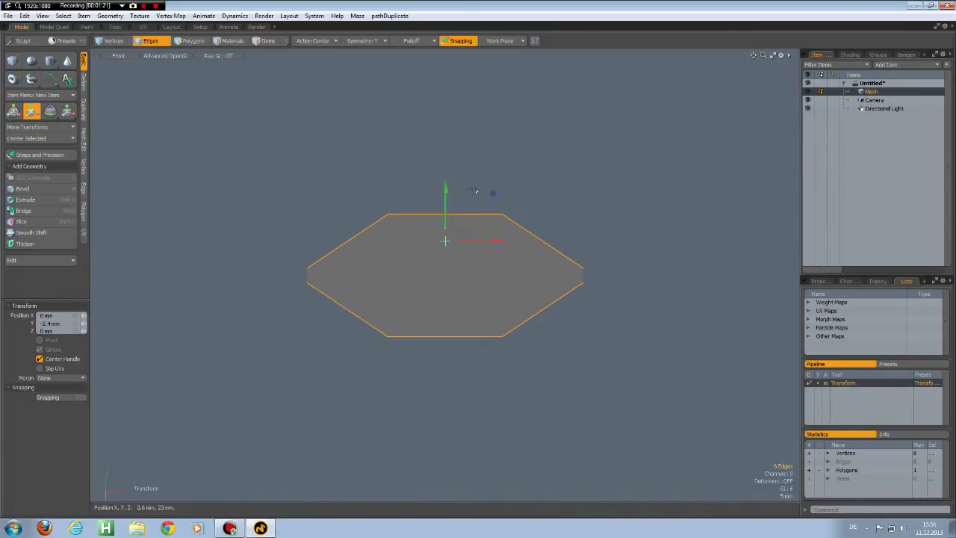
pyautogui.press('space')
pyautogui.press('b')
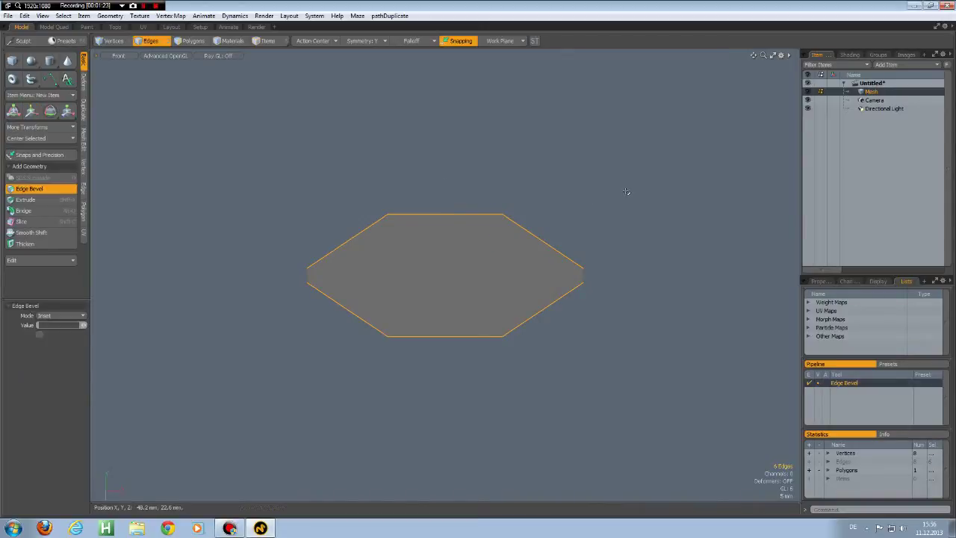
pyautogui.press('space')
pyautogui.click(473, 270)
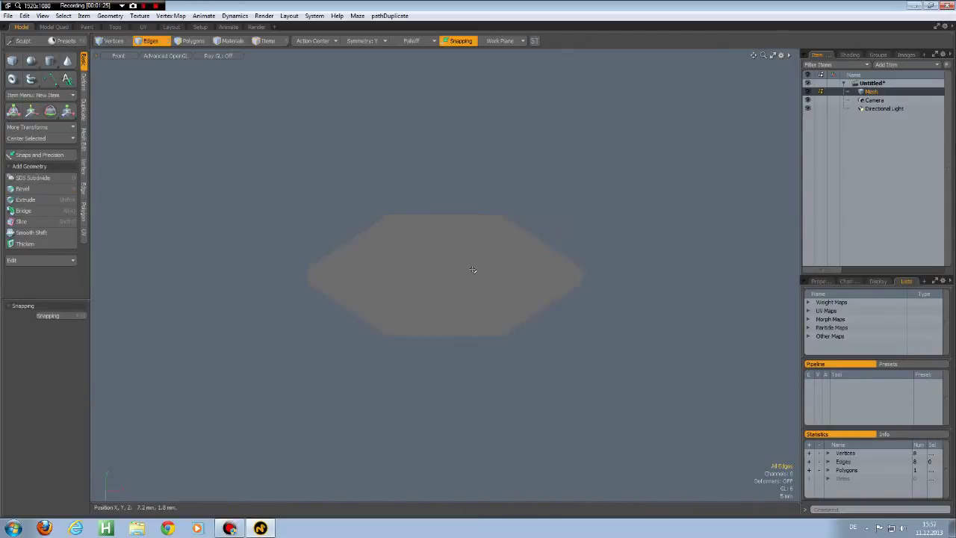
# - Inset the flattened octagon's face about 3 mm with Polygon Bevel and delete the inner polygon to leave a frame
pyautogui.press('3')
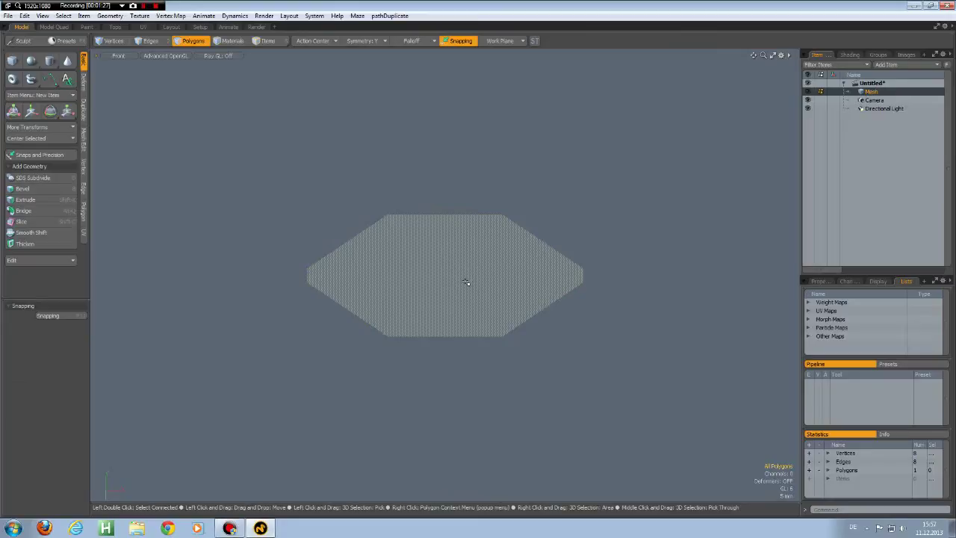
pyautogui.click(466, 281)
pyautogui.press('b')
pyautogui.moveTo(505, 248); pyautogui.dragTo(503, 242)
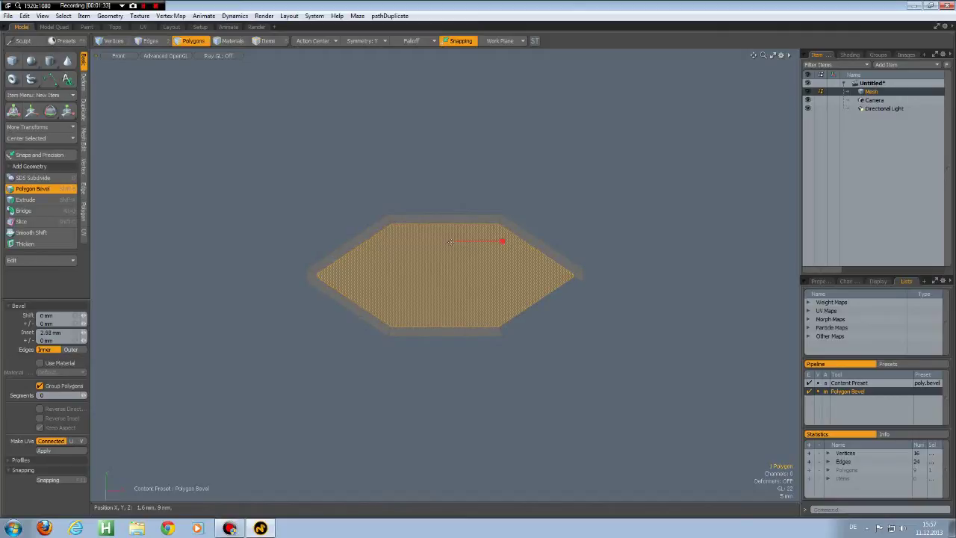
pyautogui.press('Delete')
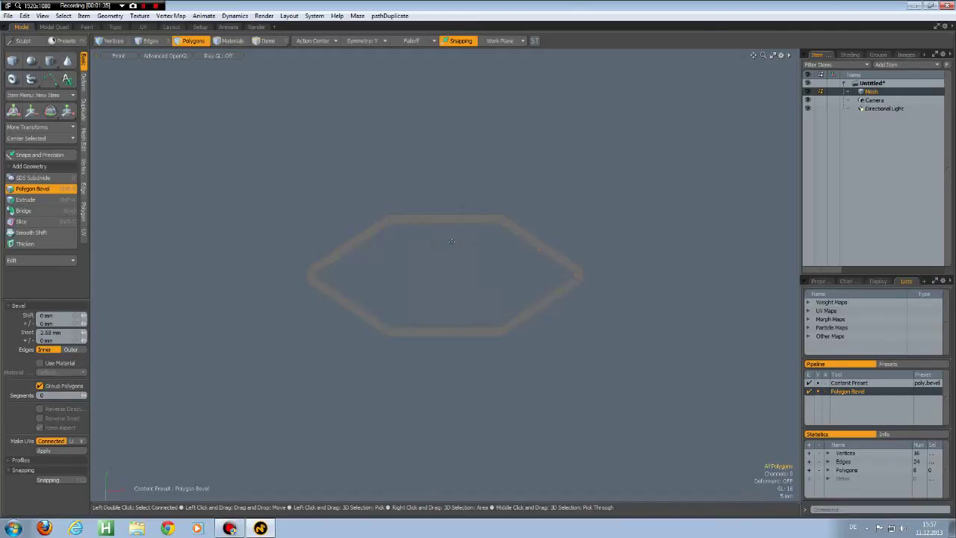
# - Loop Slice the frame's upper and sloping segments with two cuts each, close to their corners, mirrored below
pyautogui.press('2')
pyautogui.moveTo(345, 211)
pyautogui.mouseDown()
pyautogui.moveTo(486, 200)
pyautogui.moveTo(534, 256)
pyautogui.mouseUp()
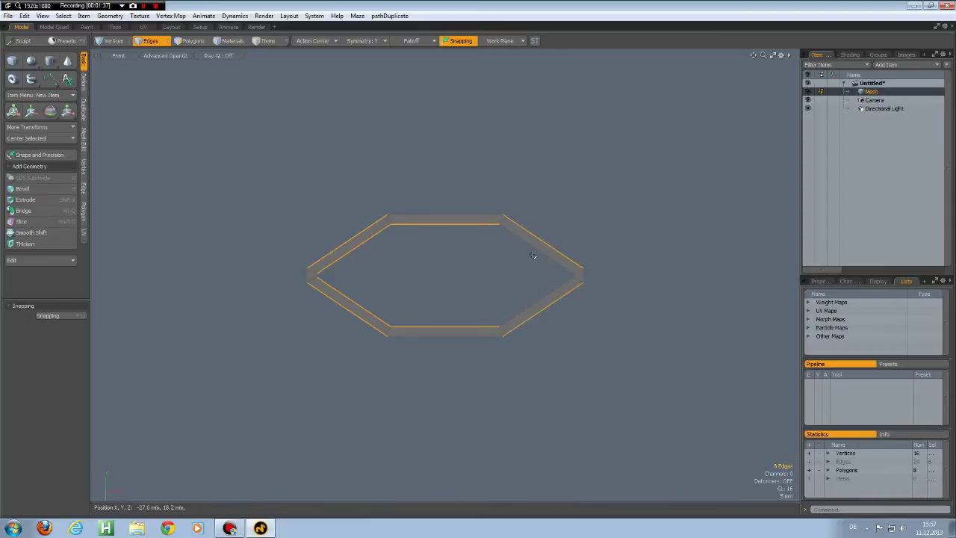
pyautogui.hotkey('alt', 'c')
pyautogui.moveTo(471, 260); pyautogui.dragTo(414, 259)
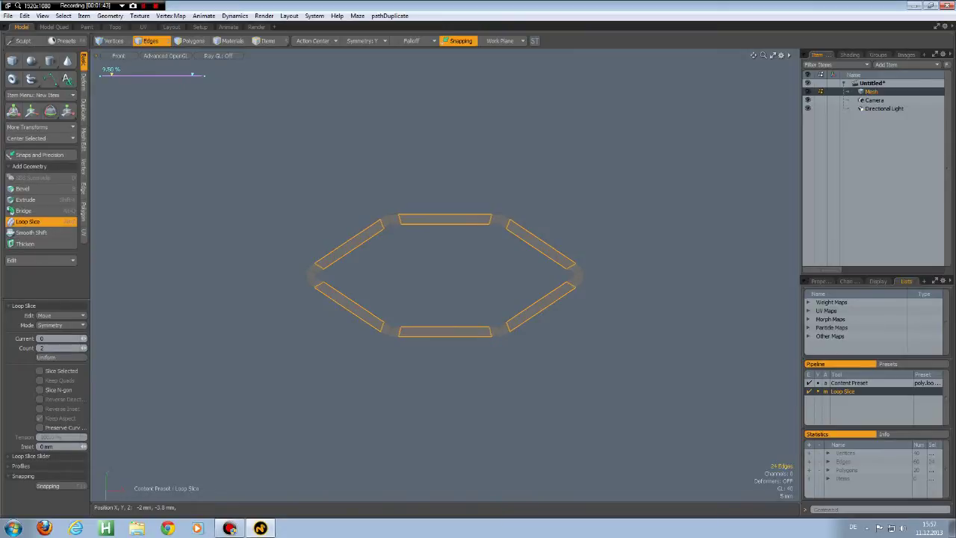
pyautogui.press('space')
pyautogui.click(637, 356)
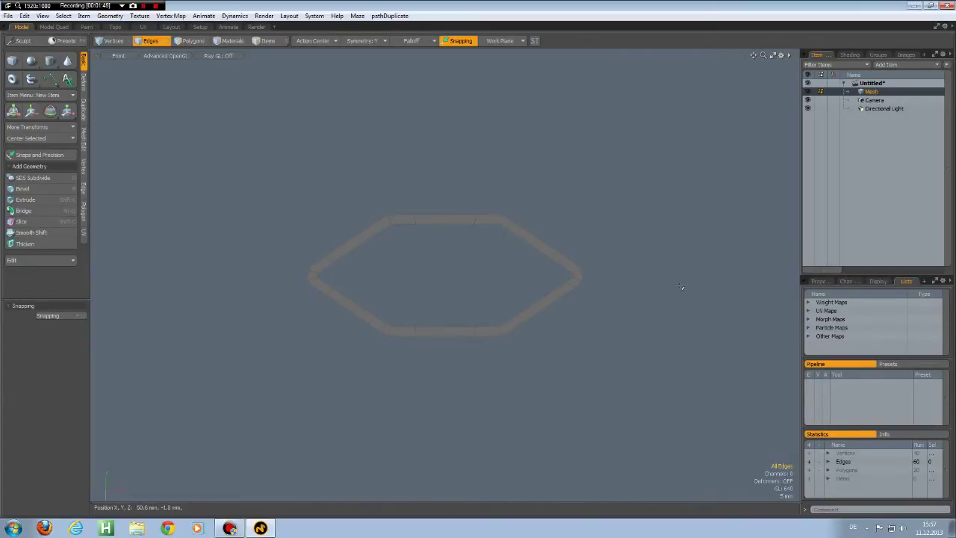
# - With symmetry off, add a flat eight-sided cylinder inside the frame with X and Y radii of 5 mm
pyautogui.click(50, 61)
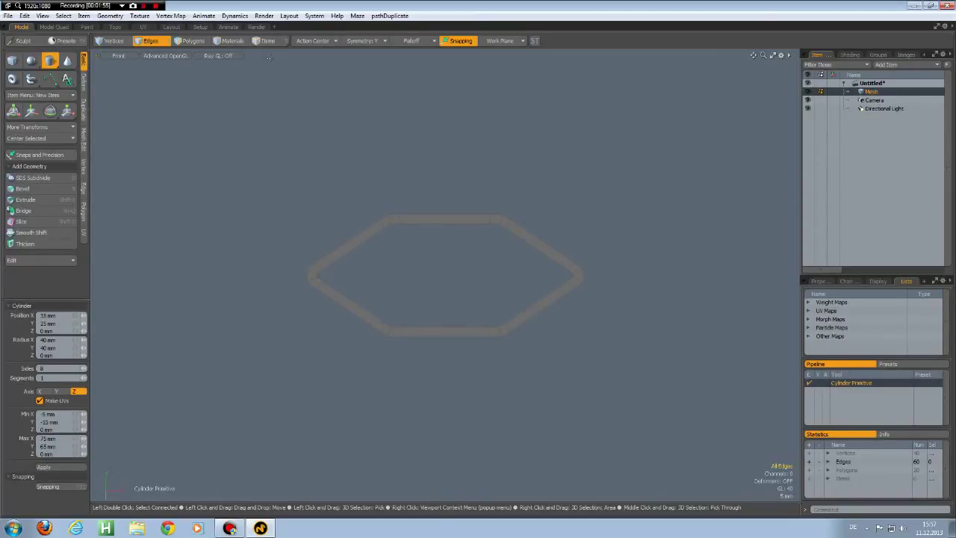
pyautogui.click(364, 40)
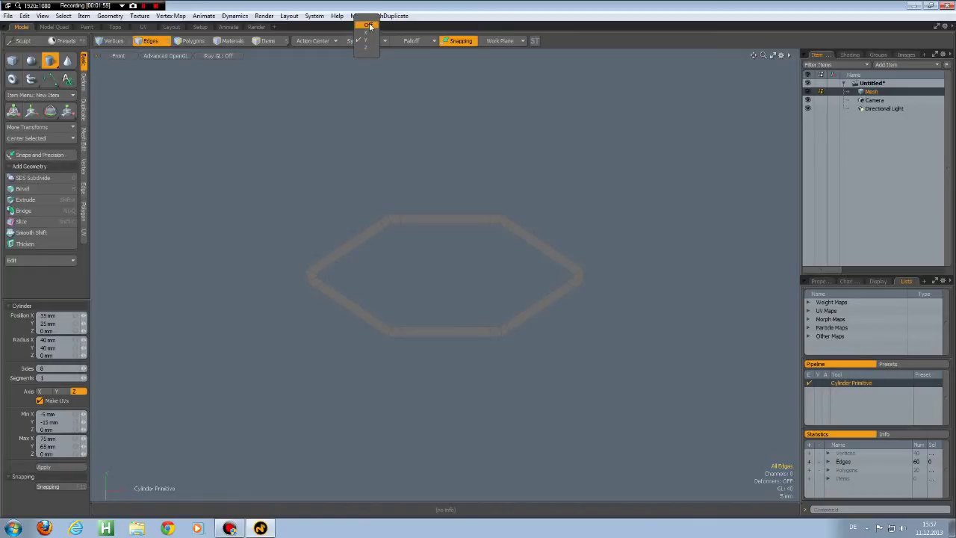
pyautogui.click(369, 26)
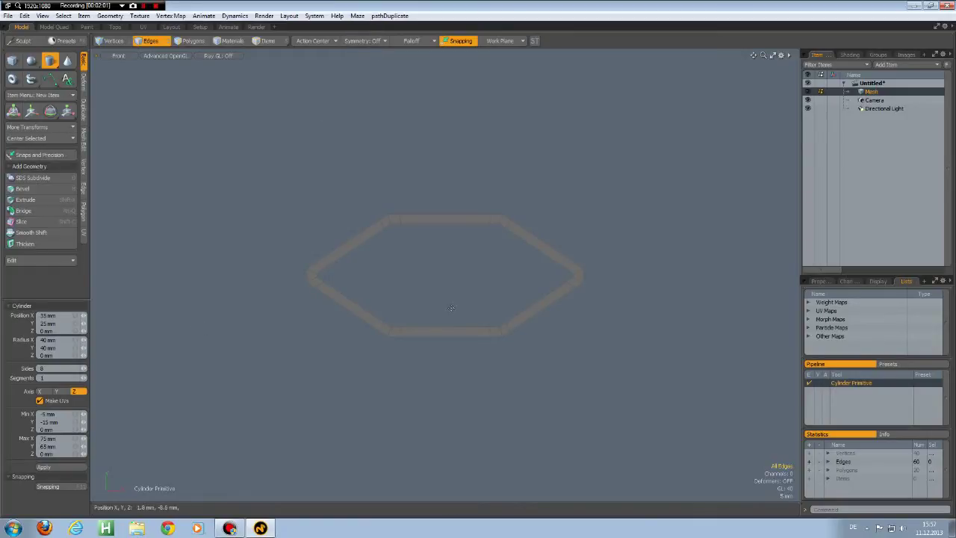
pyautogui.moveTo(447, 301); pyautogui.dragTo(446, 300)
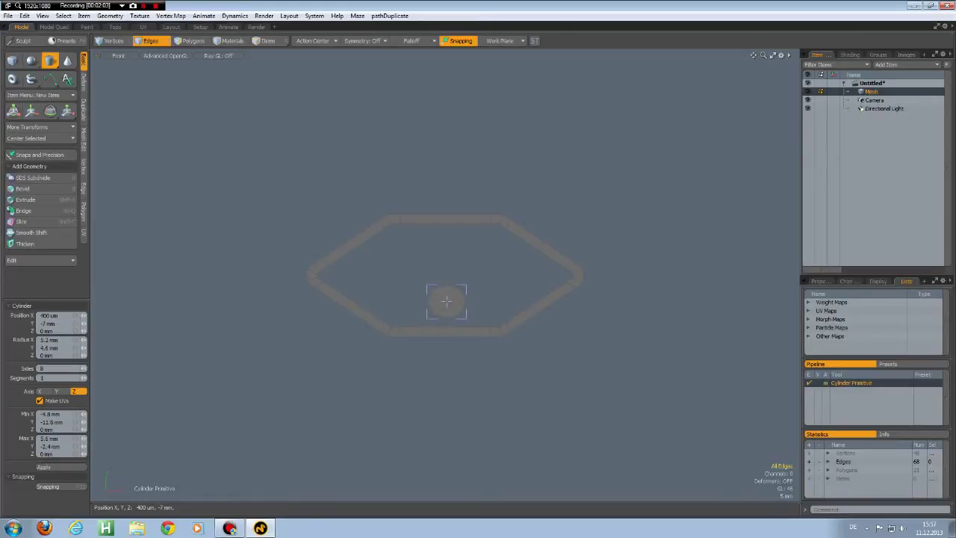
pyautogui.click(65, 341)
pyautogui.write('5')
pyautogui.press('Tab')
pyautogui.write('5')
pyautogui.press('Return')
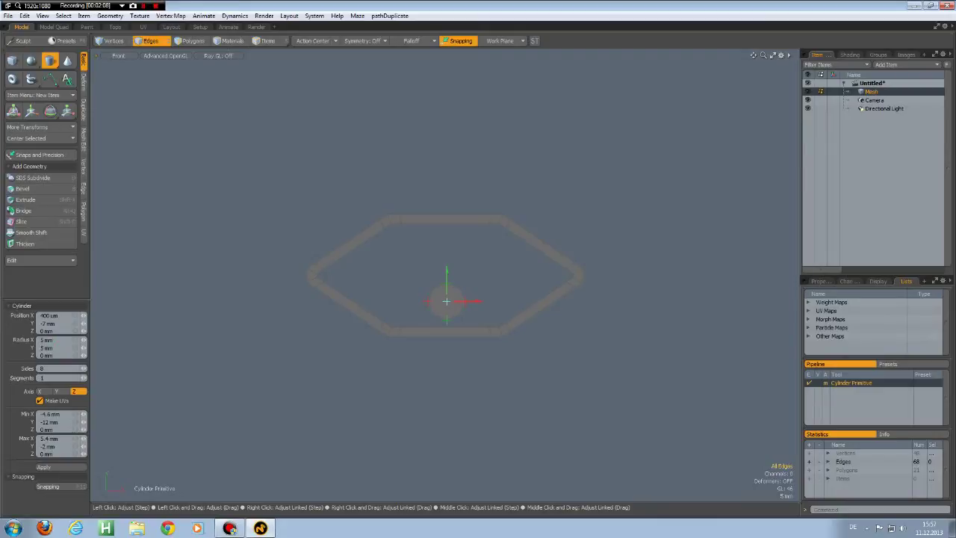
# - Center the small octagon on the origin and inset its face to about 8.2 mm across with Polygon Bevel
pyautogui.click(75, 318)
pyautogui.press('space')
pyautogui.scroll(5, 443, 277)
pyautogui.press('3')
pyautogui.click(469, 274)
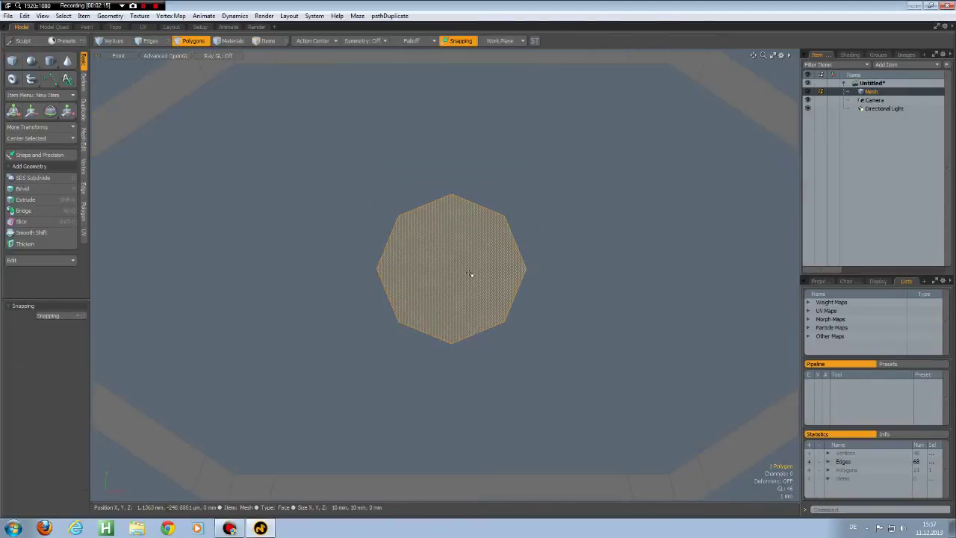
pyautogui.press('b')
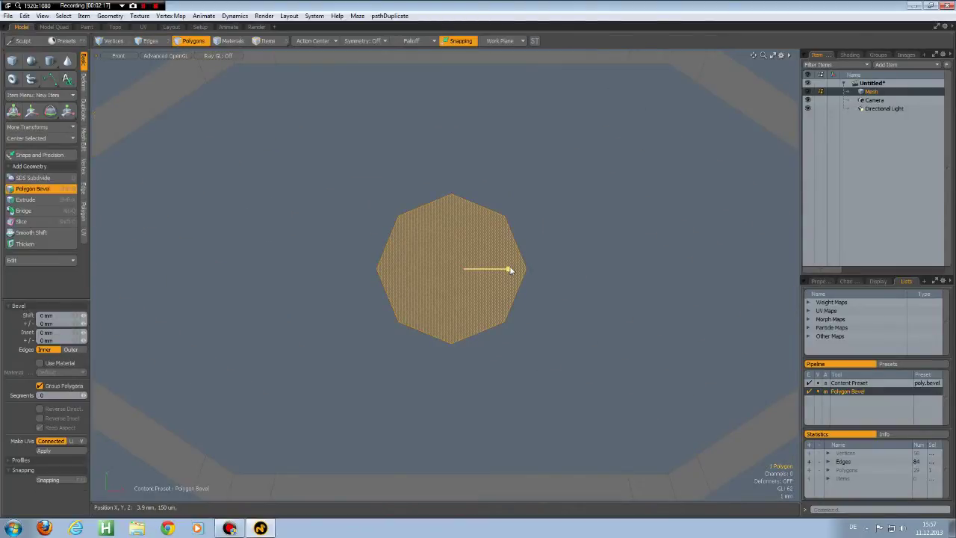
pyautogui.moveTo(472, 271); pyautogui.dragTo(509, 269)
pyautogui.press('space')
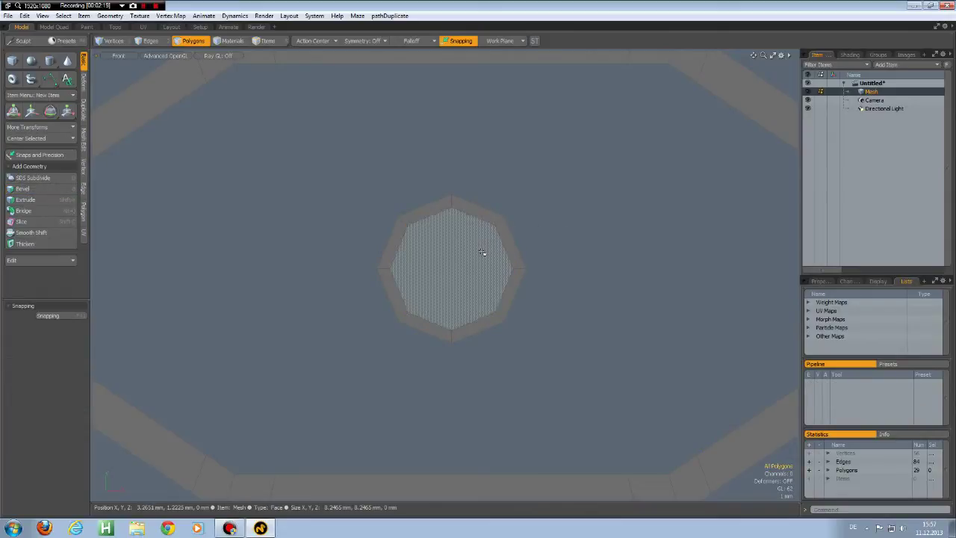
# - Move the whole small octagon about 8.4 mm down to the frame's lower bar and rotate it 22.5° around Z
pyautogui.hotkey('shift', 'Up')
pyautogui.press('w')
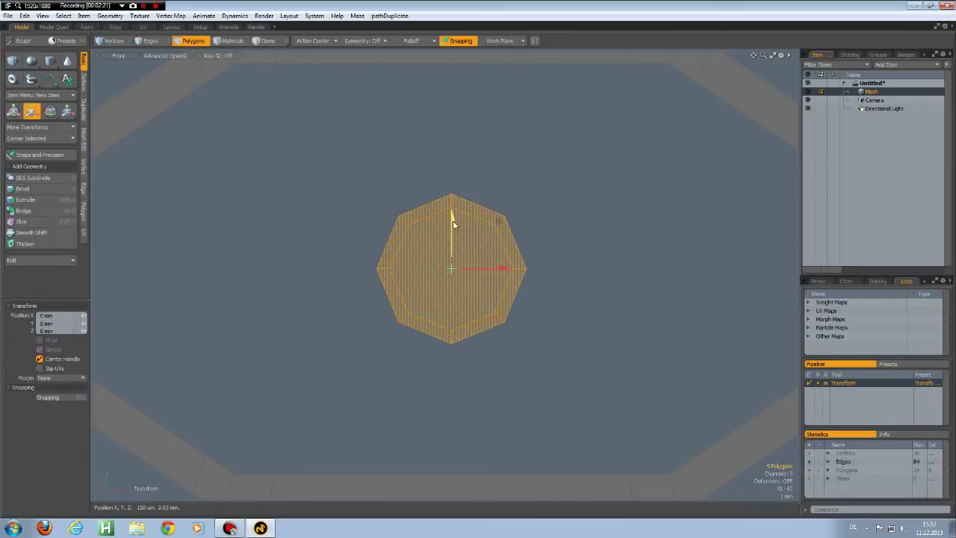
pyautogui.moveTo(452, 221); pyautogui.dragTo(453, 347)
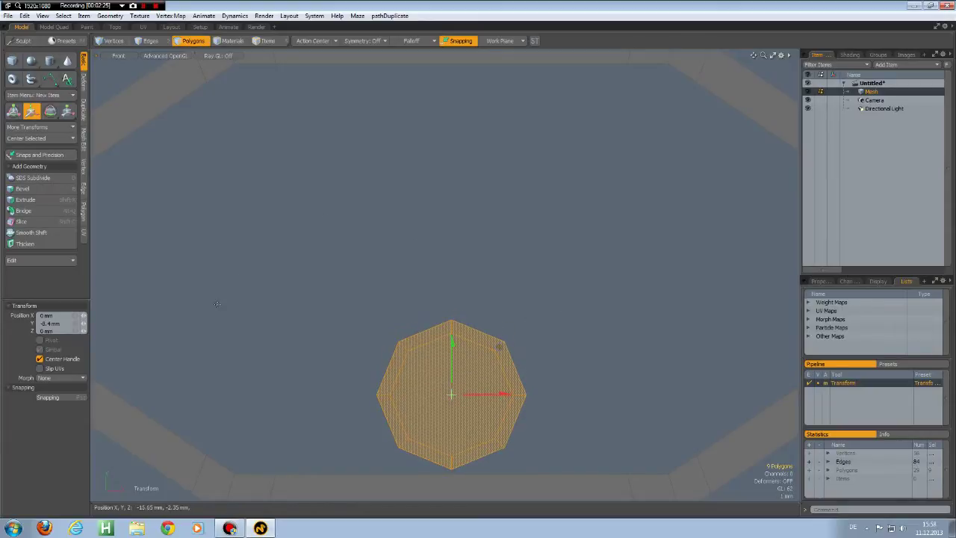
pyautogui.press('e')
pyautogui.click(60, 332)
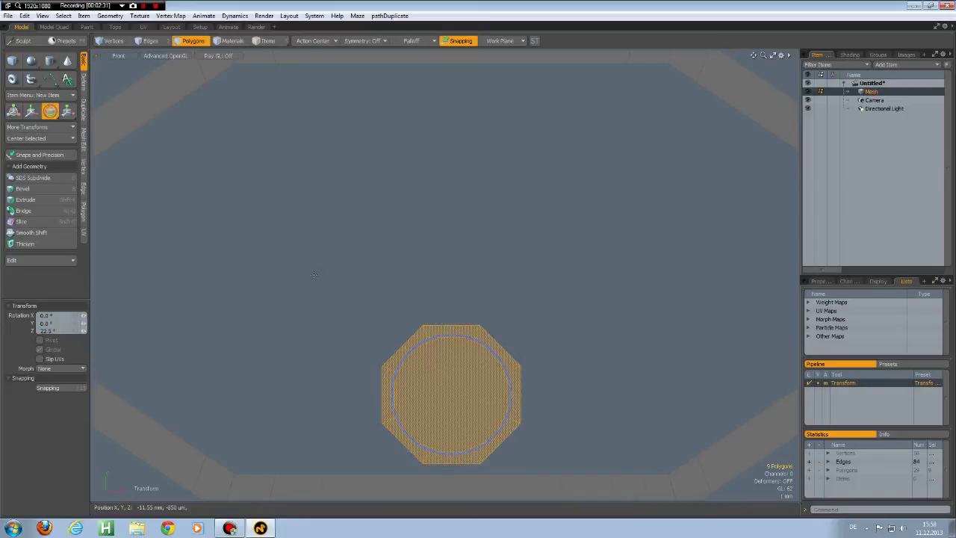
# - Duplicate the small octagon and move the copy about 13.2 mm in Y and 17.7 mm in X
pyautogui.hotkey('ctrl', 'c')
pyautogui.hotkey('ctrl', 'v')
pyautogui.press('e')
pyautogui.press('w')
pyautogui.scroll(-2, 552, 331)
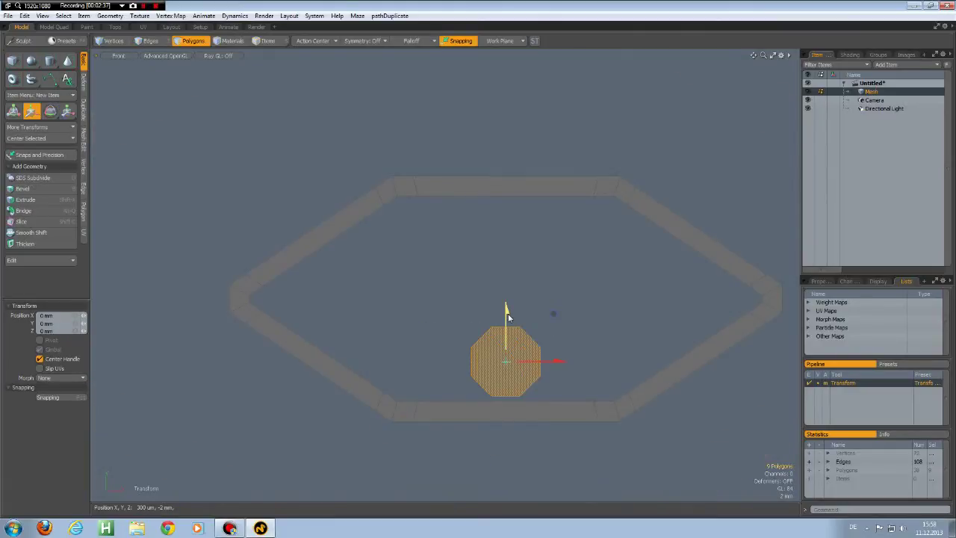
pyautogui.moveTo(508, 317); pyautogui.dragTo(508, 218)
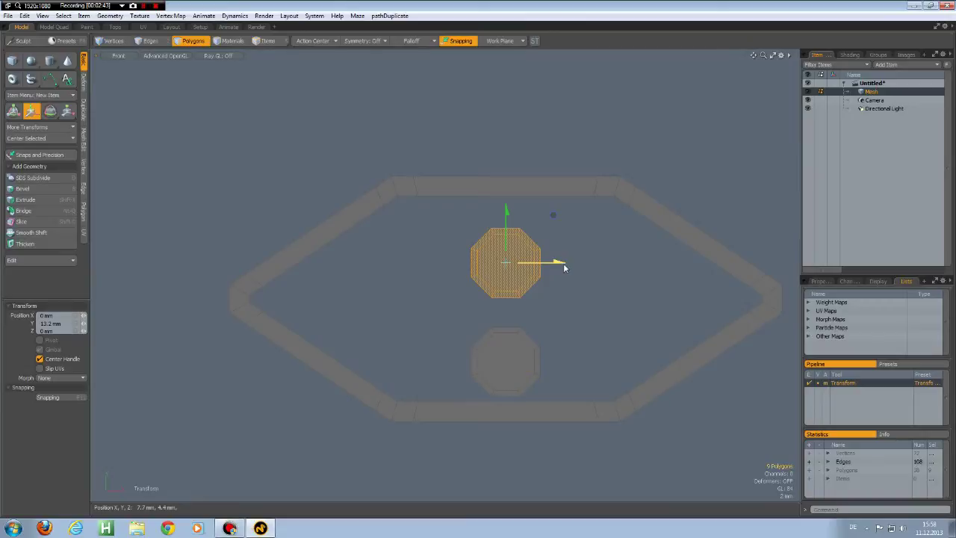
pyautogui.moveTo(564, 267); pyautogui.dragTo(697, 263)
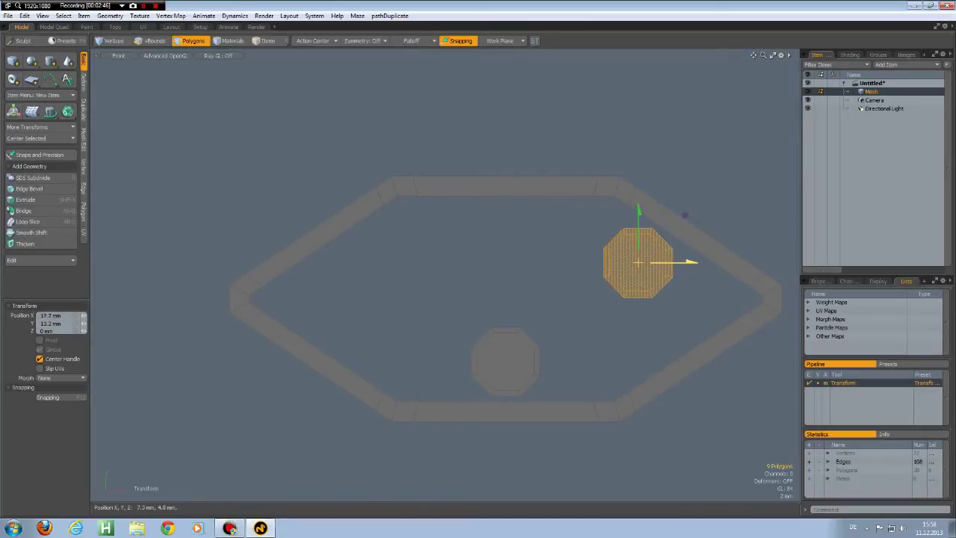
# - Mirror the selected small octagonal disc across the X axis to the other side of the frame
pyautogui.click(84, 113)
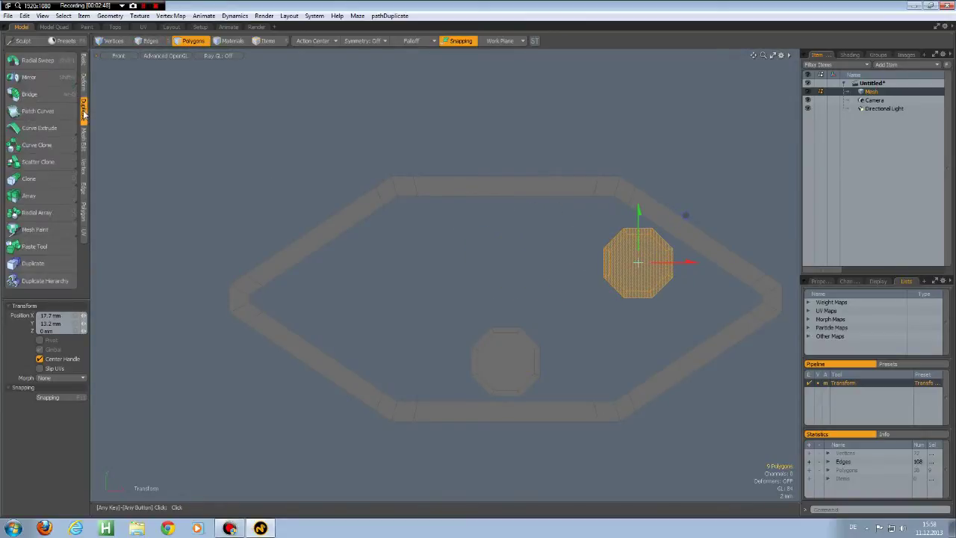
pyautogui.click(30, 79)
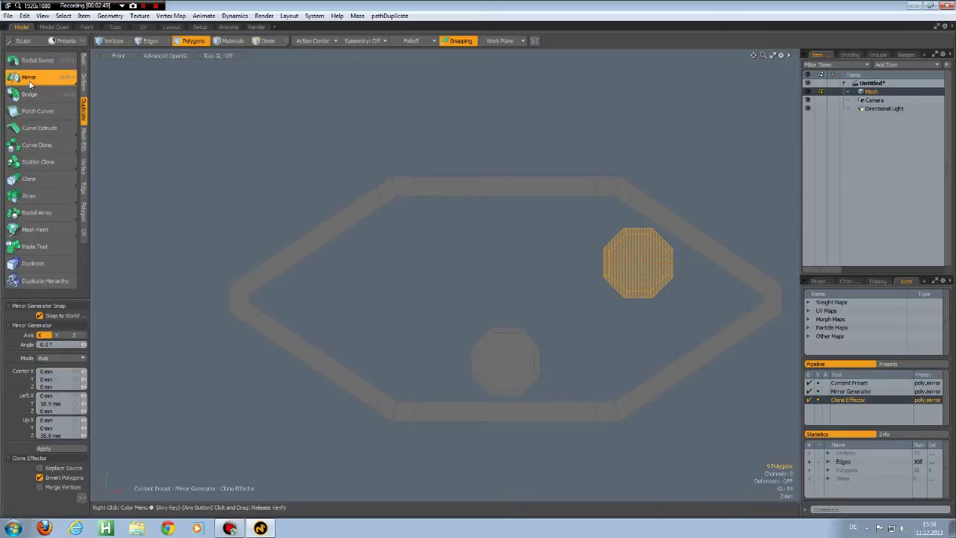
pyautogui.click(45, 449)
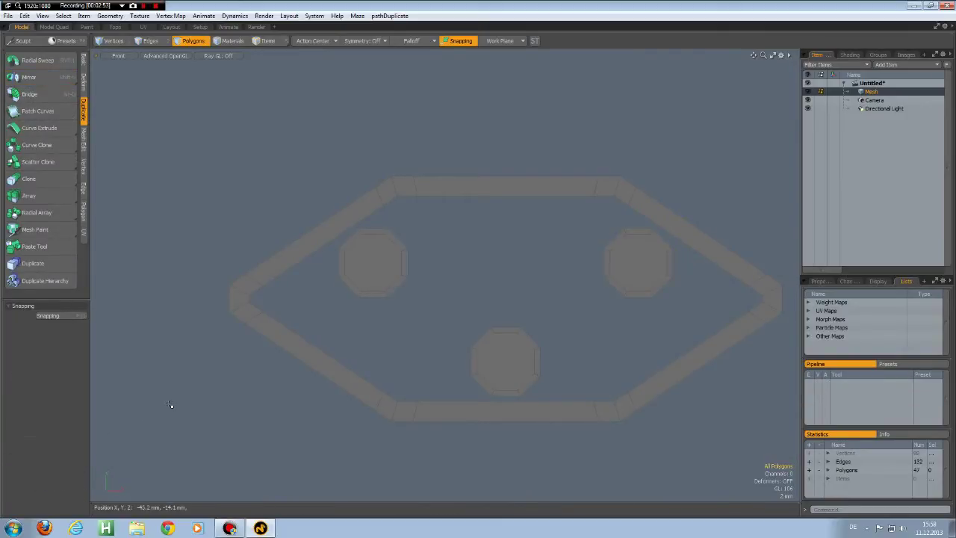
# - With X symmetry on, bridge the facing outer edges of both upper discs to the upper side edges of the lower disc
pyautogui.moveTo(432, 287); pyautogui.dragTo(351, 321, button='middle')
pyautogui.click(363, 40)
pyautogui.click(363, 48)
pyautogui.press('2')
pyautogui.scroll(2, 351, 348)
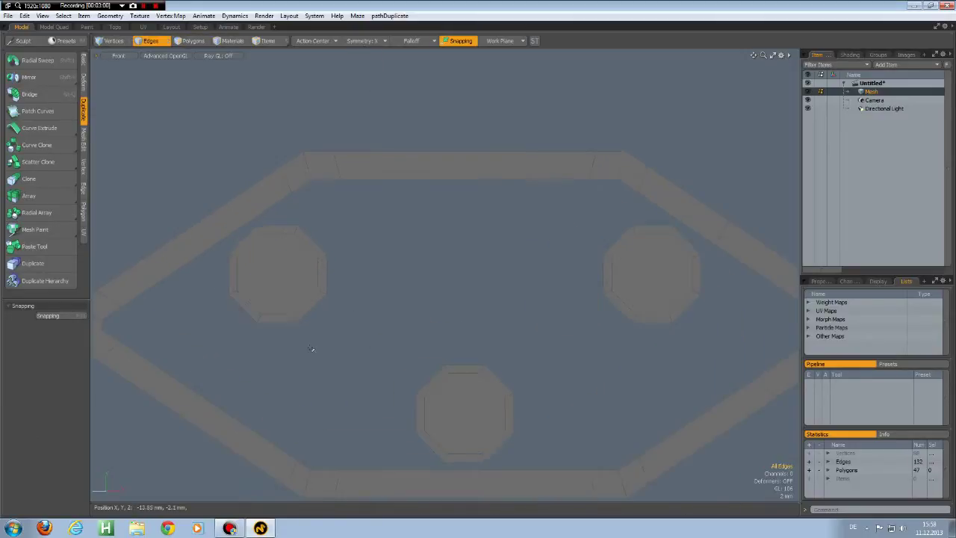
pyautogui.click(281, 325)
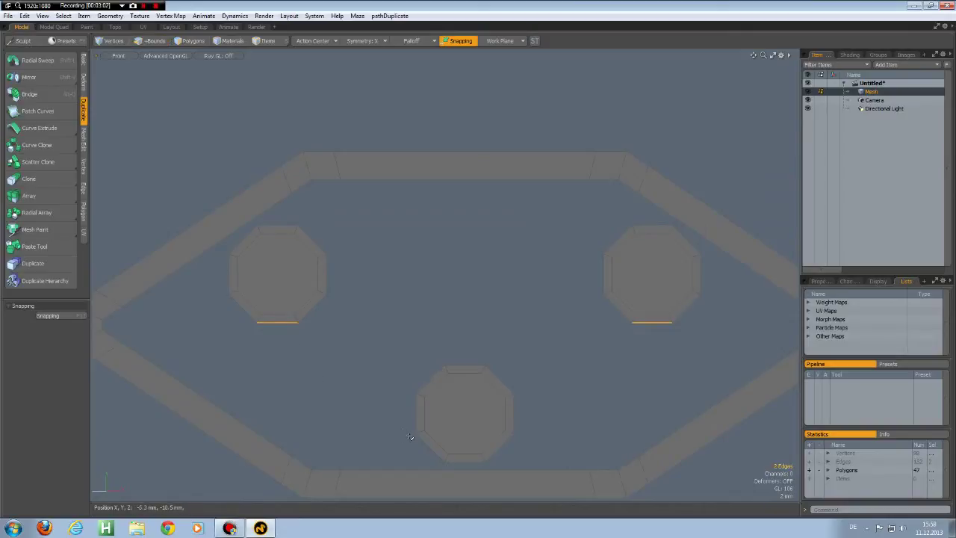
pyautogui.keyDown('shift'); pyautogui.click(314, 307); pyautogui.keyUp('shift')
pyautogui.keyDown('shift'); pyautogui.click(416, 407); pyautogui.keyUp('shift')
pyautogui.keyDown('shift'); pyautogui.click(424, 383); pyautogui.keyUp('shift')
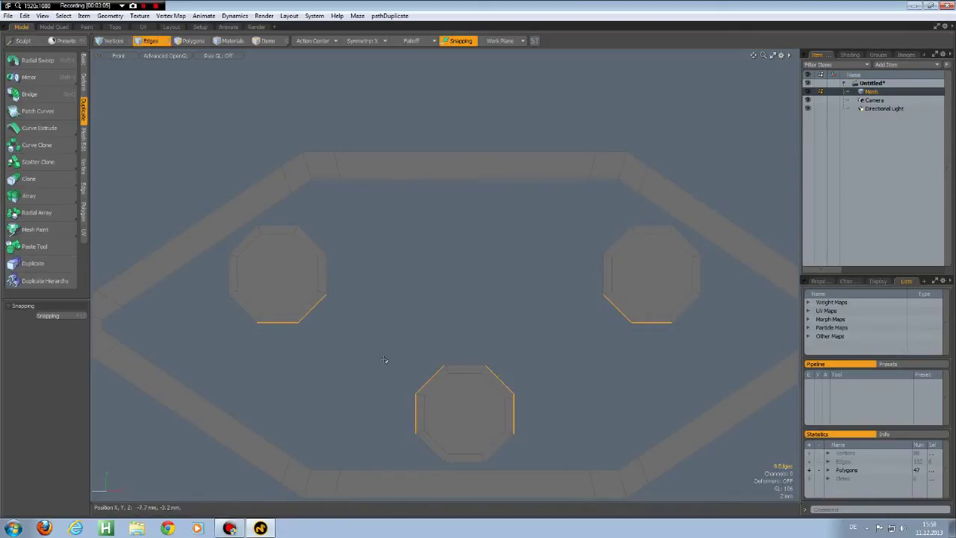
pyautogui.click(29, 94)
pyautogui.press('space')
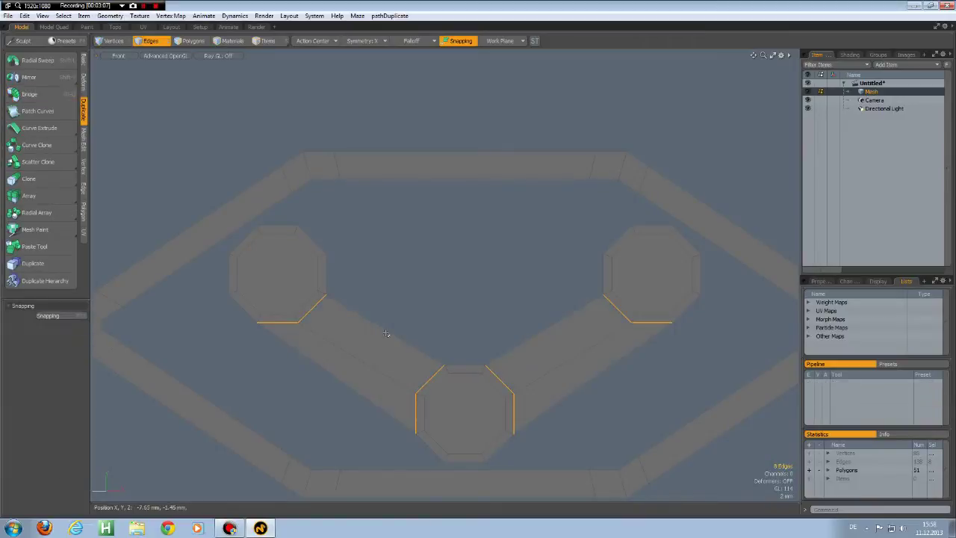
# - Bridge the top and inner diagonal edges of the upper discs to the inner edges of the frame's upper corners
pyautogui.click(278, 225)
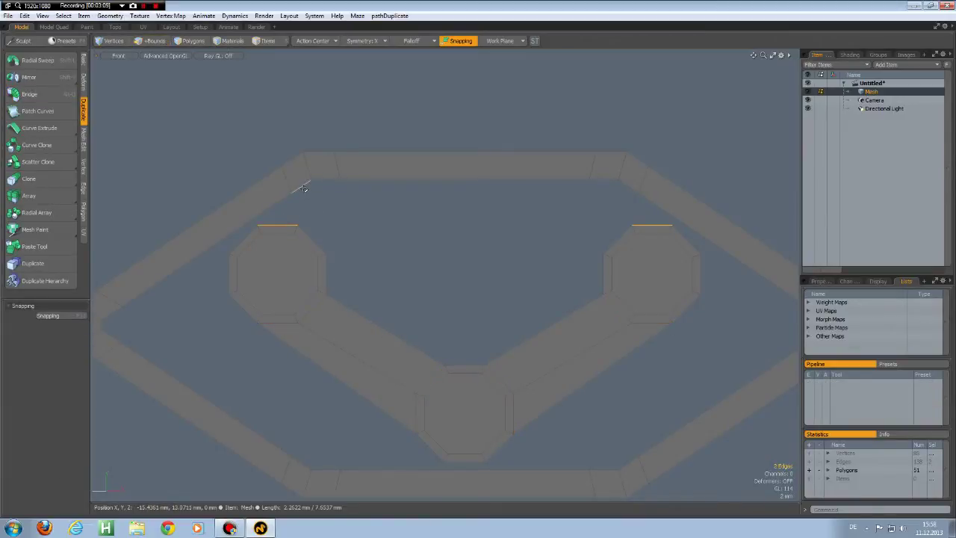
pyautogui.keyDown('shift'); pyautogui.click(307, 236); pyautogui.keyUp('shift')
pyautogui.keyDown('shift'); pyautogui.click(299, 189); pyautogui.keyUp('shift')
pyautogui.keyDown('shift'); pyautogui.click(322, 187); pyautogui.keyUp('shift')
pyautogui.hotkey('alt', 'b')
pyautogui.press('space')
pyautogui.moveTo(412, 288); pyautogui.dragTo(500, 252, button='middle')
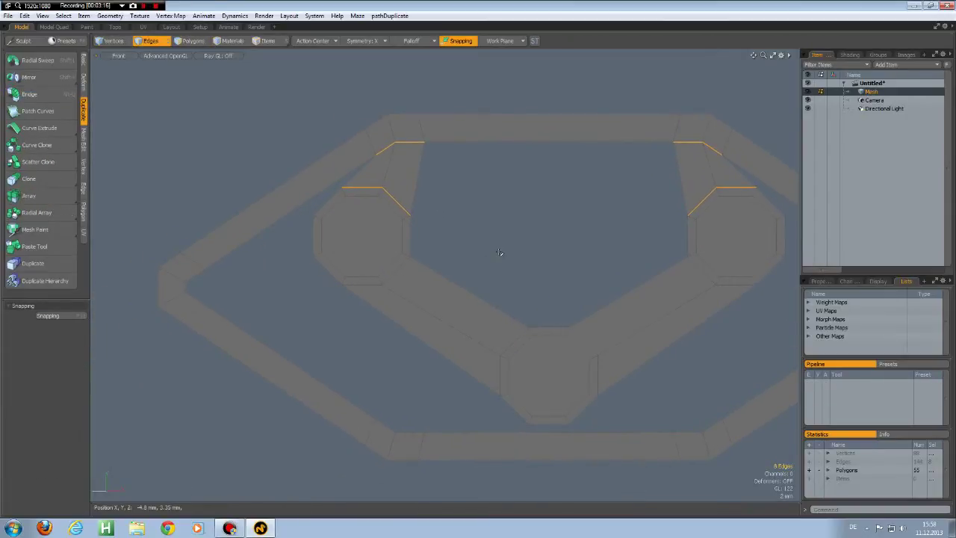
pyautogui.click(495, 254)
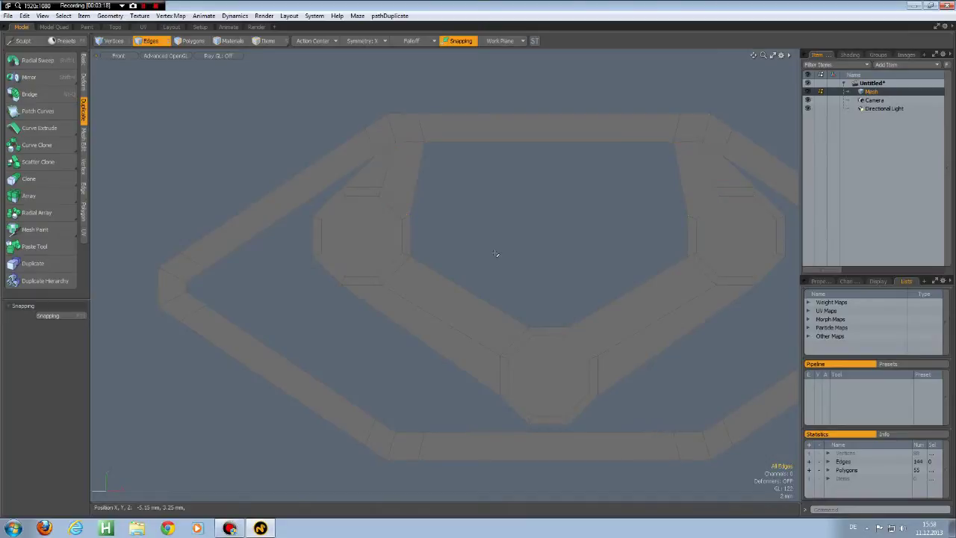
# - Slice the frame's upper diagonal bars roughly midway with a 45° Polygon Slice
pyautogui.hotkey('shift', 'c')
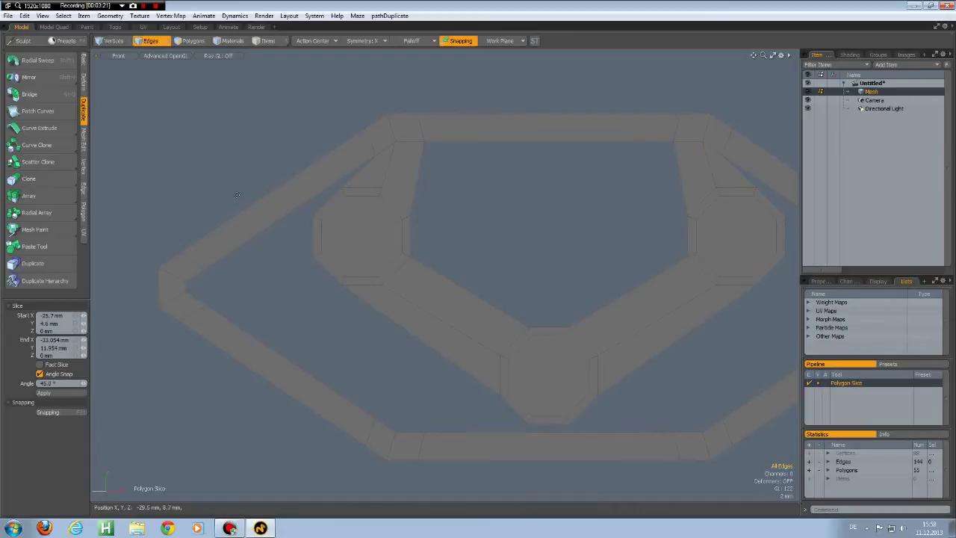
pyautogui.moveTo(230, 184); pyautogui.dragTo(301, 254)
pyautogui.press('space')
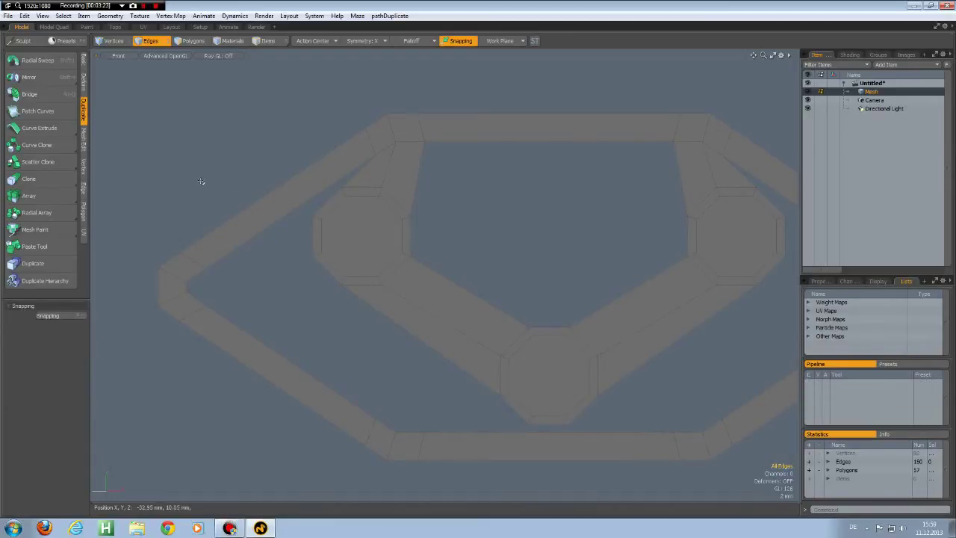
# - Bridge the upper outer diagonal edge of each upper disc to the upper section of the sliced frame bar
pyautogui.click(321, 207)
pyautogui.keyDown('shift'); pyautogui.click(317, 188); pyautogui.keyUp('shift')
pyautogui.hotkey('ctrl', 'b')
pyautogui.click(316, 193)
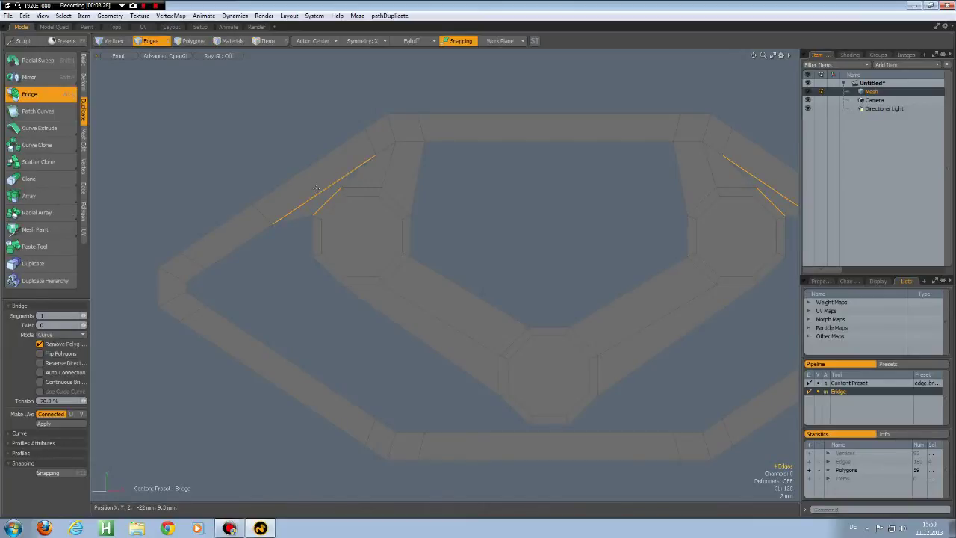
pyautogui.press('space')
# - Bridge the outer vertical edge of each upper disc to the lower section of the sliced frame bar
pyautogui.click(245, 248)
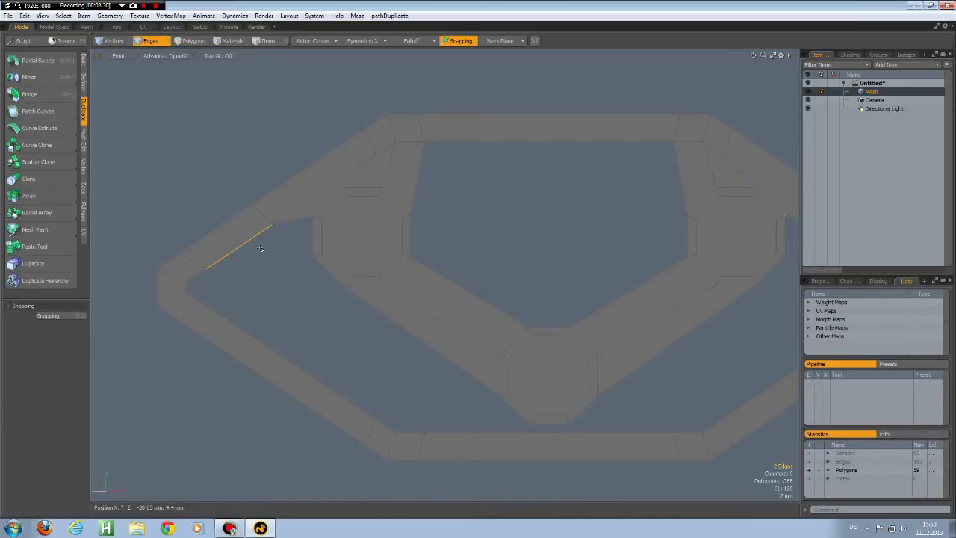
pyautogui.keyDown('shift'); pyautogui.click(314, 236); pyautogui.keyUp('shift')
pyautogui.hotkey('ctrl', 'b')
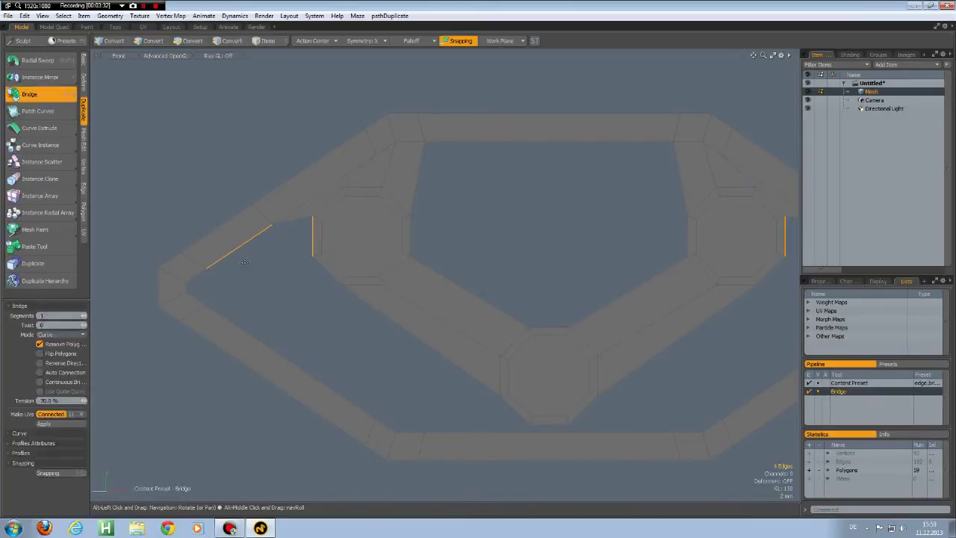
# - Make a polygon from the left disc's lower outer vertex and the inner vertices at the frame's left tip
pyautogui.press('1')
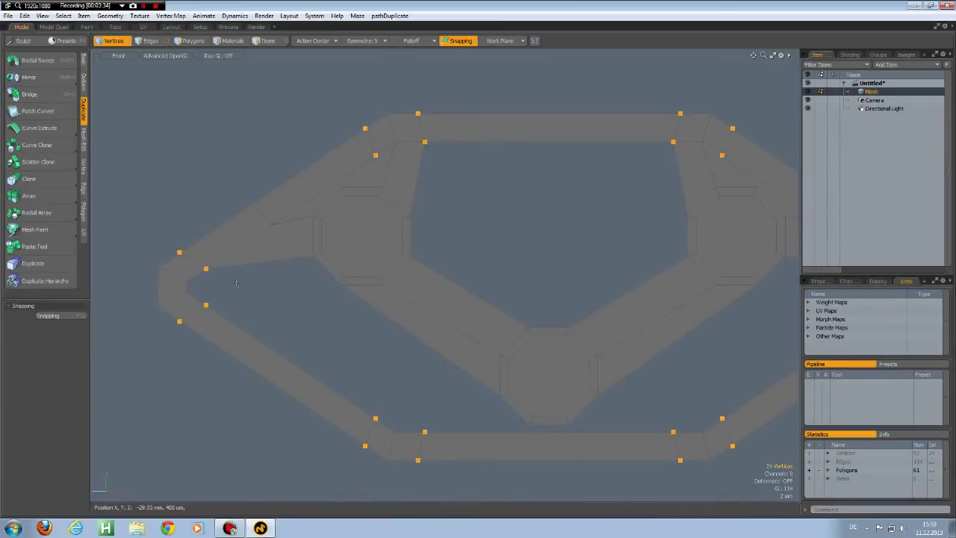
pyautogui.click(312, 256)
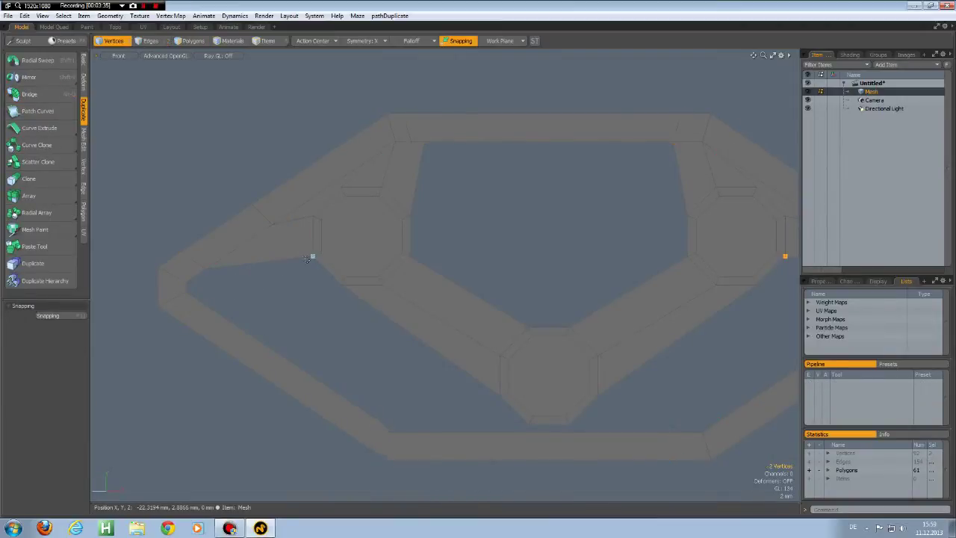
pyautogui.keyDown('shift'); pyautogui.click(188, 291); pyautogui.keyUp('shift')
pyautogui.click(187, 283)
pyautogui.click(206, 269)
pyautogui.click(254, 311)
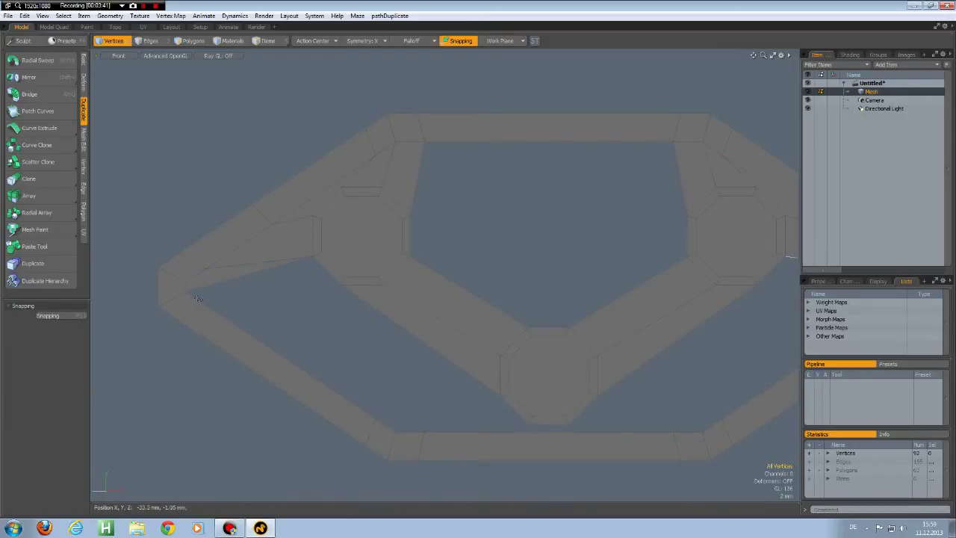
# - Bridge the lower edges of the upper discs and connecting arms to the inner edges of the frame's lower diagonal bars
pyautogui.press('2')
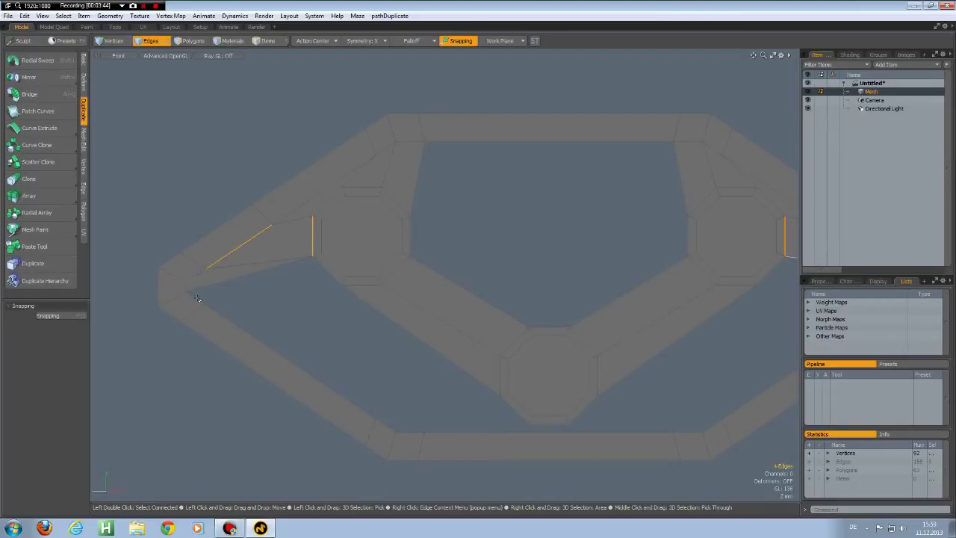
pyautogui.click(197, 296)
pyautogui.keyDown('shift'); pyautogui.click(329, 270); pyautogui.keyUp('shift')
pyautogui.keyDown('shift'); pyautogui.click(382, 311); pyautogui.keyUp('shift')
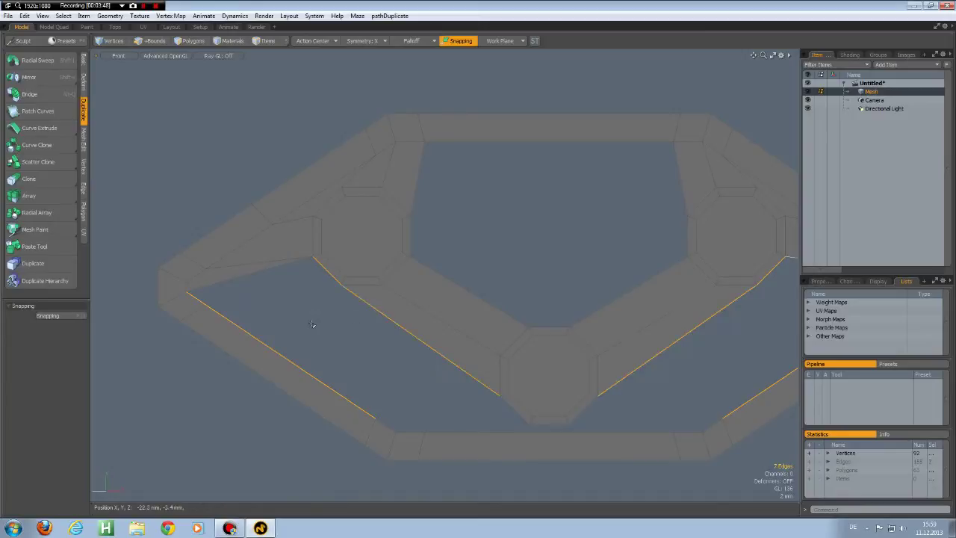
pyautogui.hotkey('alt', 'q')
pyautogui.click(304, 325)
pyautogui.press('space')
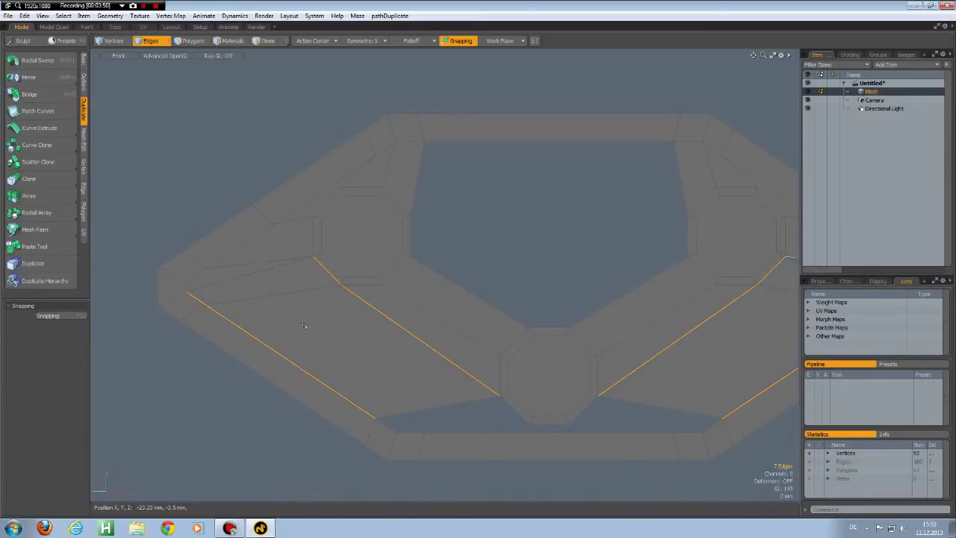
# - Make polygons between the lower disc's side vertices and the inner vertices of the frame's lower corners
pyautogui.keyDown('alt'); pyautogui.keyDown('shift'); pyautogui.moveTo(427, 405); pyautogui.dragTo(307, 369); pyautogui.keyUp('shift'); pyautogui.keyUp('alt')
pyautogui.press('1')
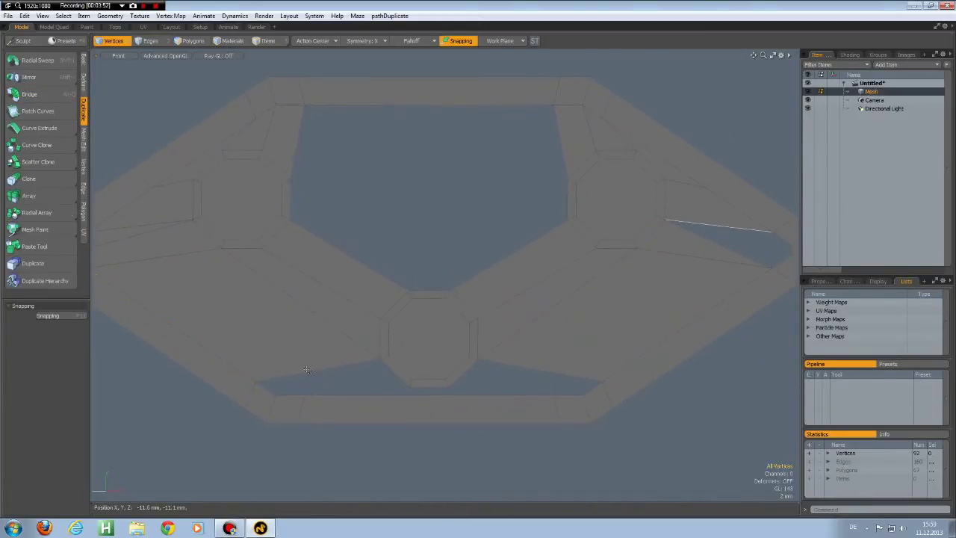
pyautogui.click(256, 382)
pyautogui.keyDown('shift'); pyautogui.click(380, 360); pyautogui.keyUp('shift')
pyautogui.keyDown('shift'); pyautogui.click(305, 395); pyautogui.keyUp('shift')
pyautogui.keyDown('shift'); pyautogui.click(275, 395); pyautogui.keyUp('shift')
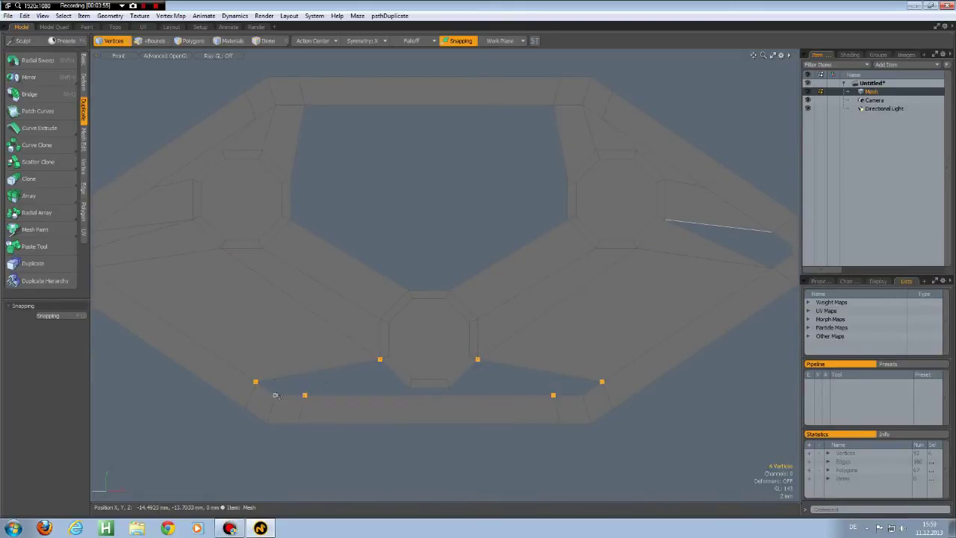
pyautogui.press('p')
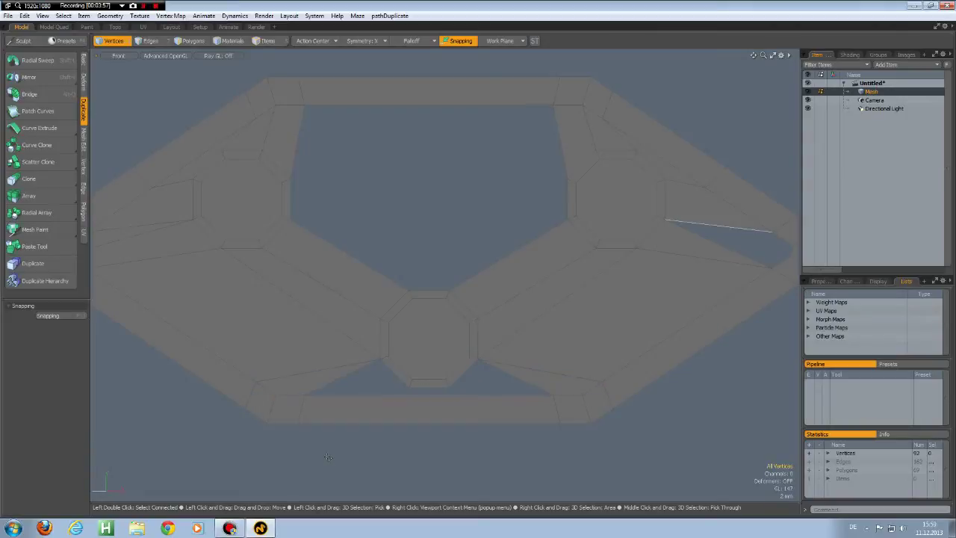
# - Loop Slice the frame's long lower bar with two vertical cuts under the lower disc
pyautogui.keyDown('alt'); pyautogui.moveTo(484, 413); pyautogui.dragTo(447, 411); pyautogui.keyUp('alt')
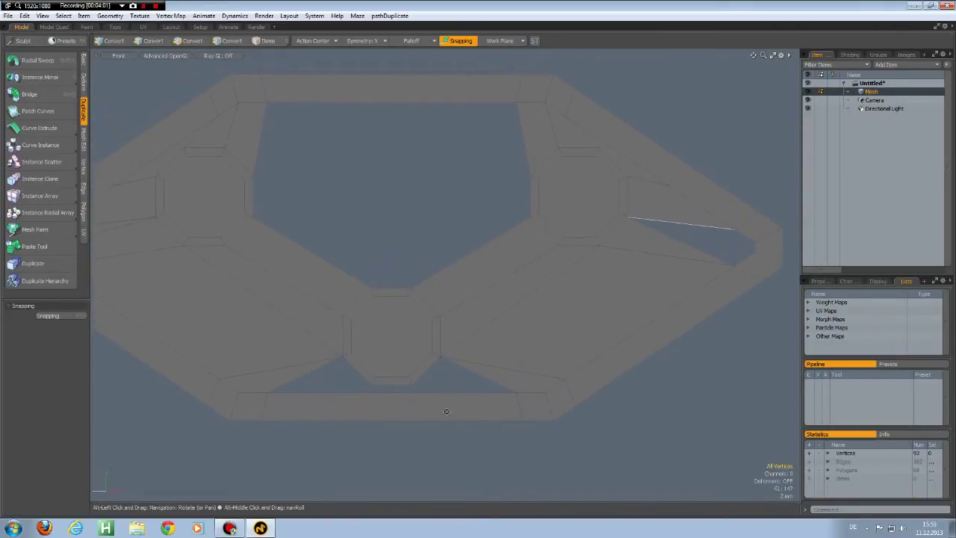
pyautogui.press('2')
pyautogui.click(352, 393)
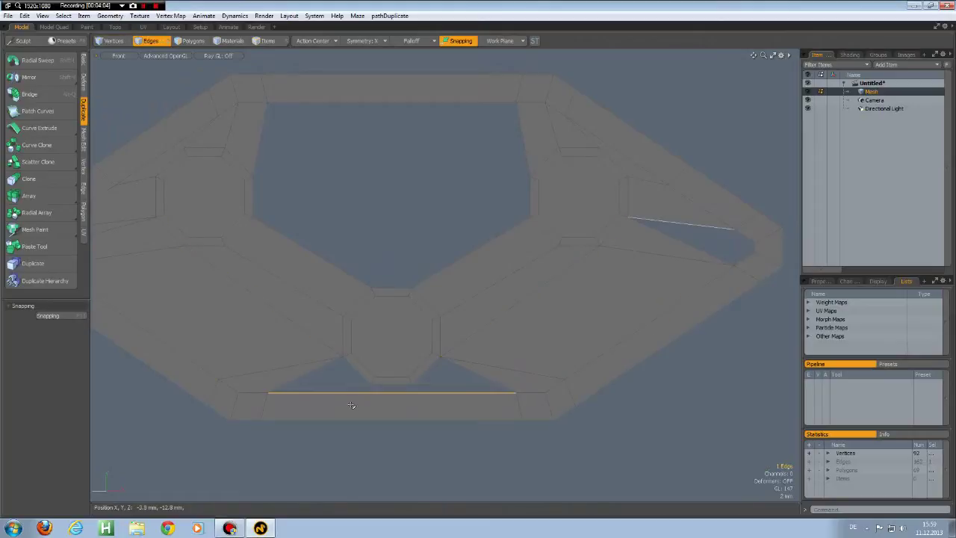
pyautogui.hotkey('alt', 'c')
pyautogui.moveTo(415, 440); pyautogui.dragTo(445, 441)
pyautogui.press('q')
pyautogui.click(421, 461)
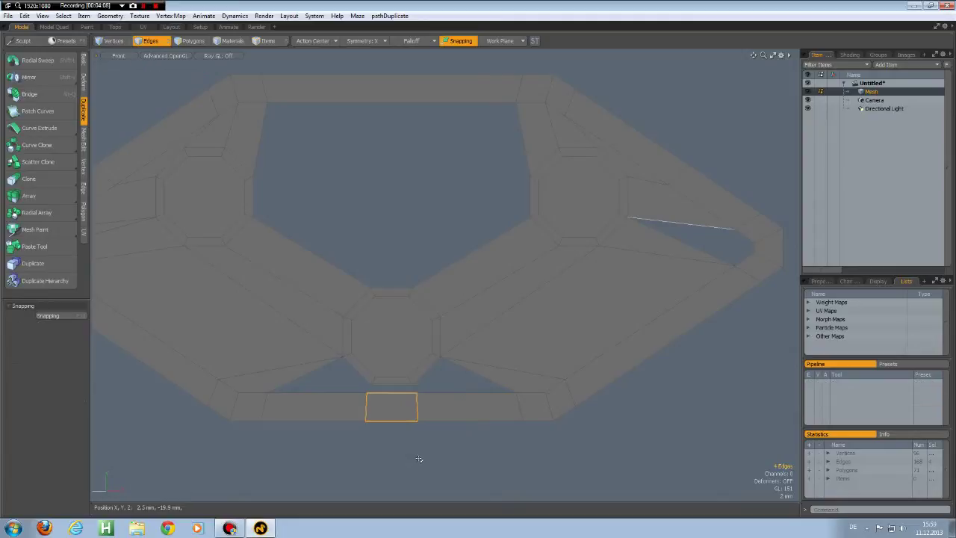
# - Turn symmetry off and bridge the lower disc's three bottom edges to the three inner edges of the lower bar
pyautogui.doubleClick(331, 392)
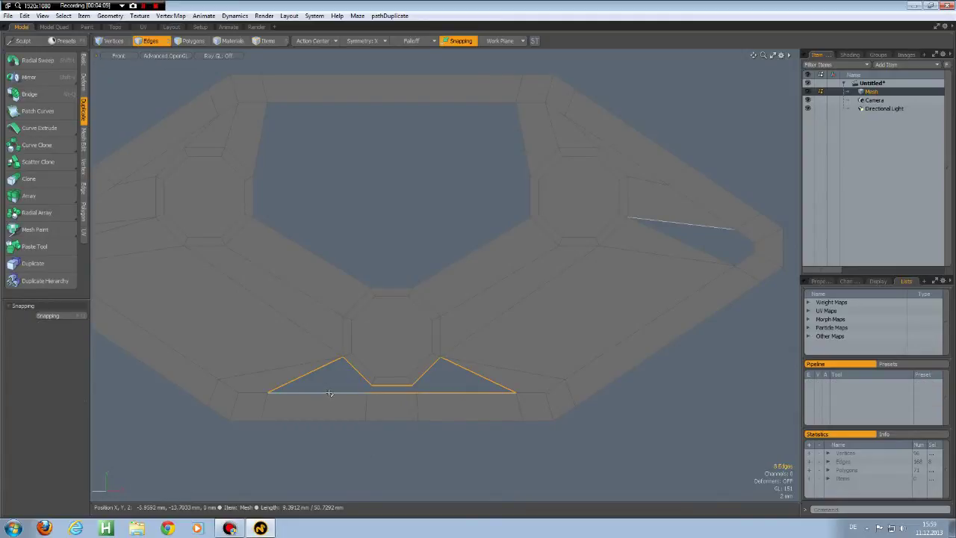
pyautogui.click(29, 94)
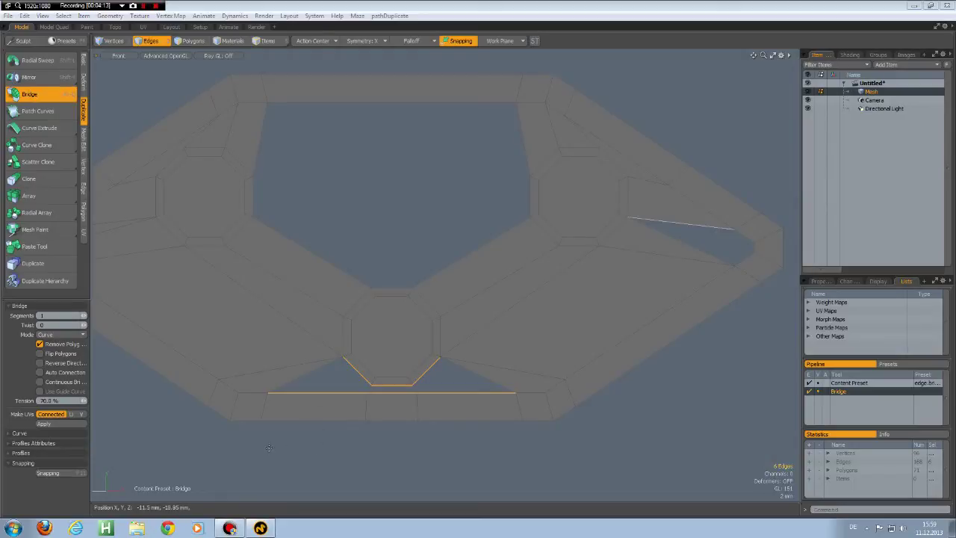
pyautogui.click(361, 40)
pyautogui.click(364, 37)
pyautogui.click(445, 369)
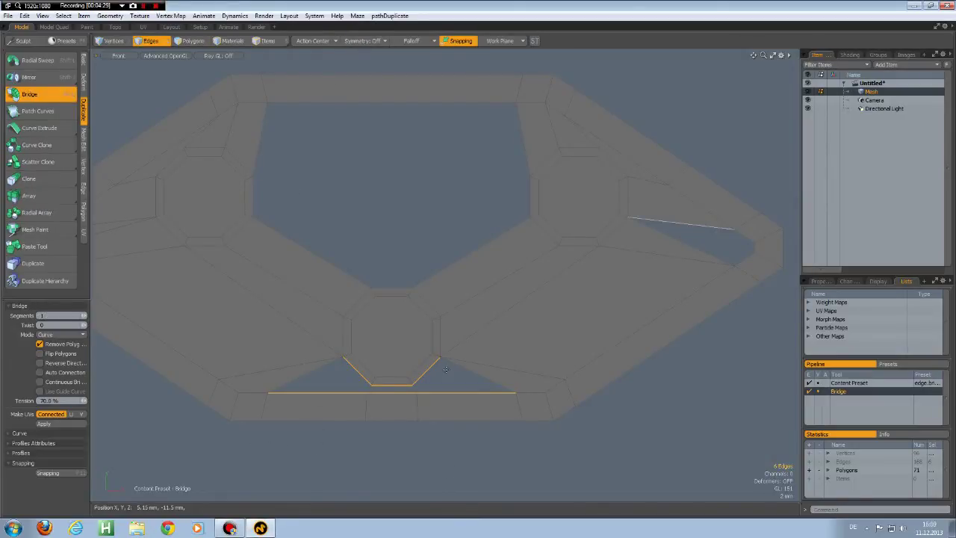
pyautogui.press('space')
# - Run Mesh Cleanup to remove the stray two-point polygon along the gap near the frame's right tip
pyautogui.keyDown('alt'); pyautogui.moveTo(599, 289); pyautogui.dragTo(307, 383); pyautogui.keyUp('alt')
pyautogui.scroll(2, 376, 340)
pyautogui.scroll(1, 386, 330)
pyautogui.scroll(-4, 366, 336)
pyautogui.click(352, 342)
pyautogui.click(346, 359)
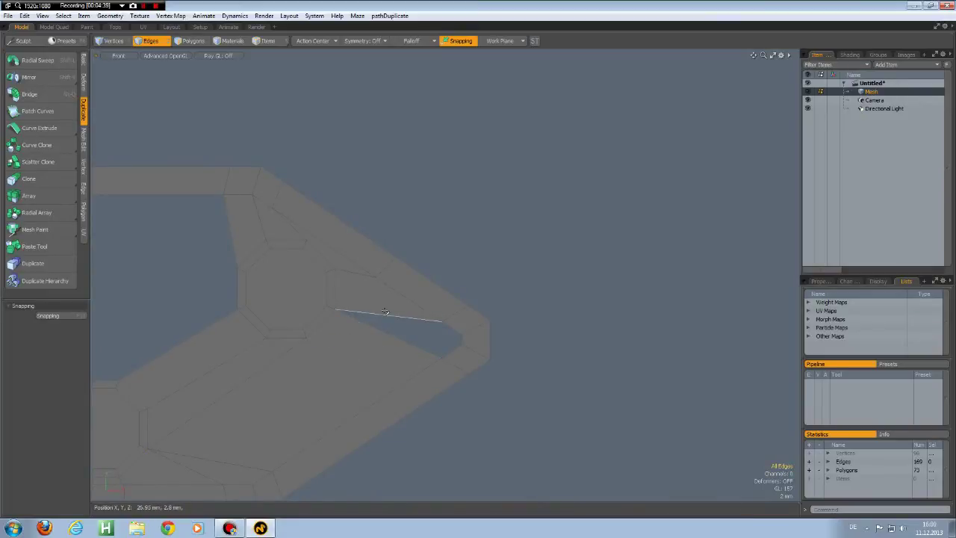
pyautogui.hotkey('ctrl', 'shift', 'c')
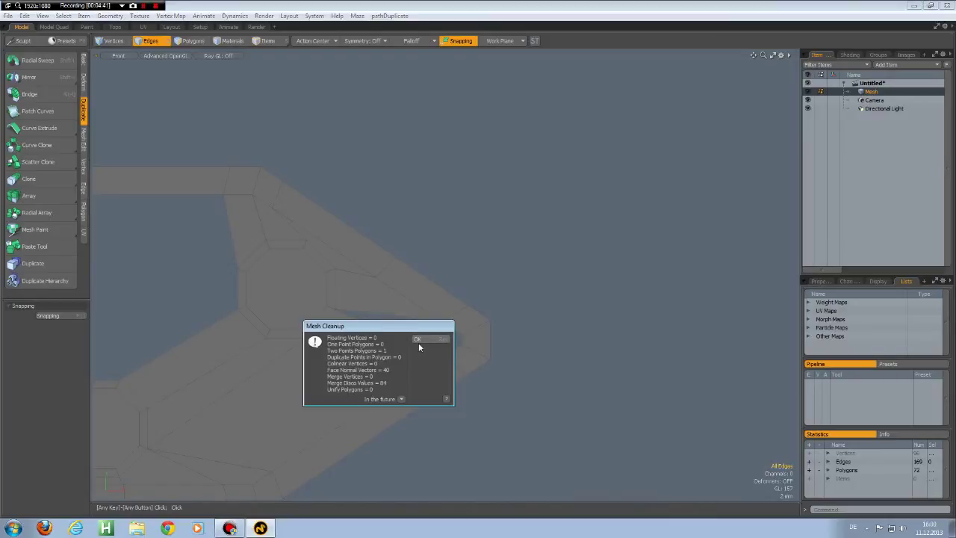
pyautogui.click(418, 341)
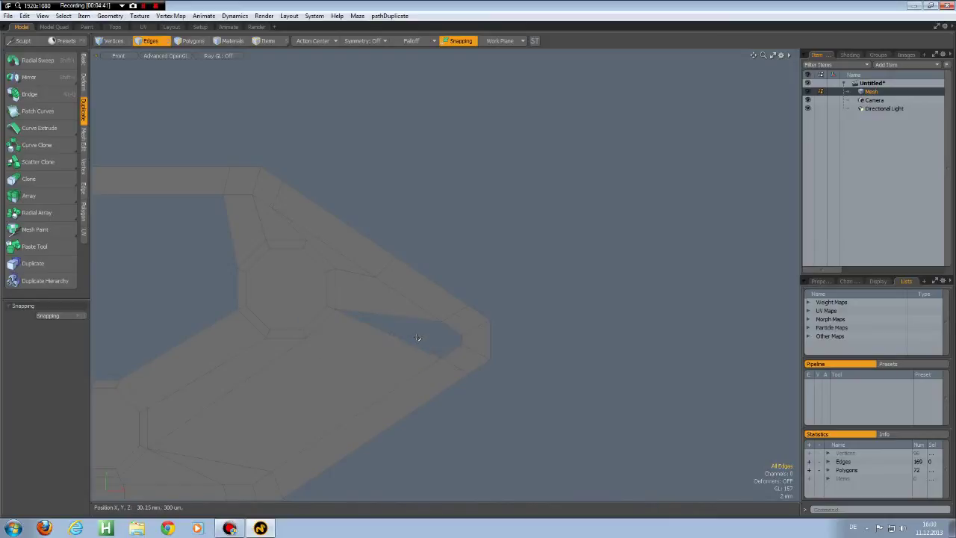
# - Delete the large polygon filling the space between the lower disc, the right disc and the frame's lower-right bar
pyautogui.press('3')
pyautogui.click(377, 304)
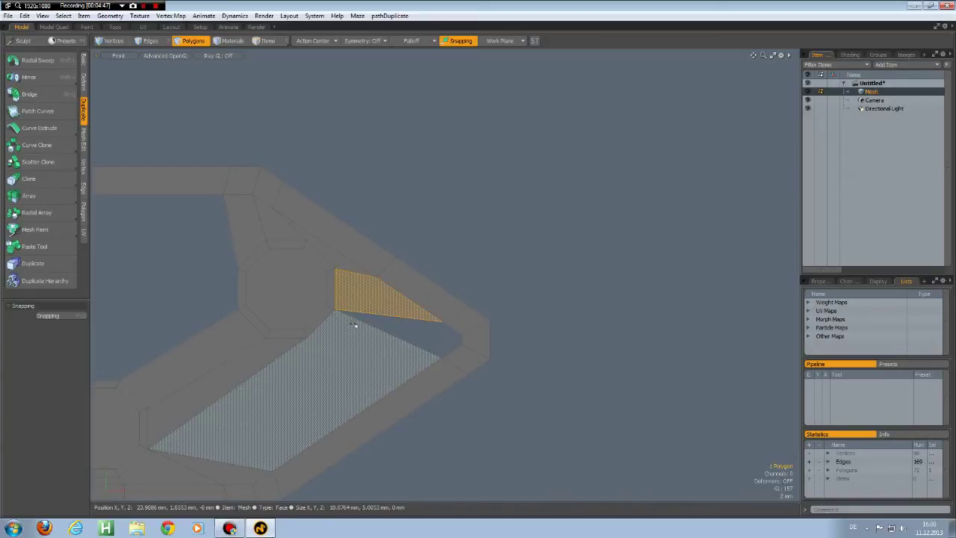
pyautogui.click(380, 336)
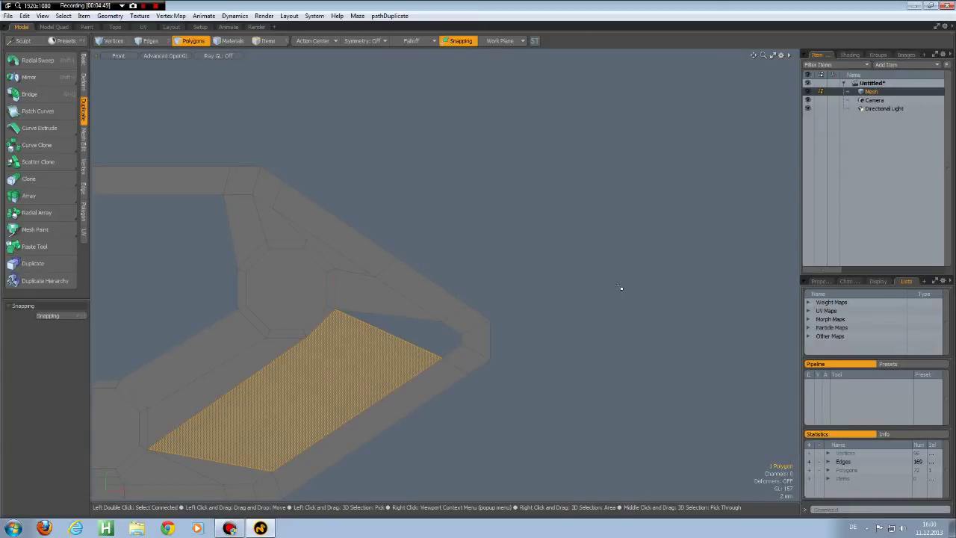
pyautogui.press('Delete')
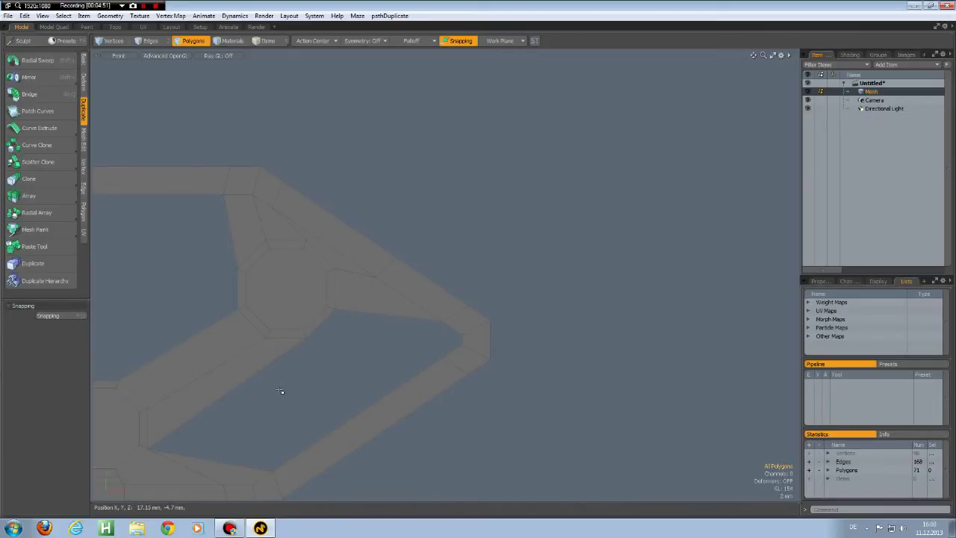
# - Bridge the two lower open edges running from the lower disc to the right disc with the facing inner edges of the frame's lower-right bar
pyautogui.press('space')
pyautogui.press('space')
pyautogui.click(240, 386)
pyautogui.keyDown('shift'); pyautogui.click(328, 324); pyautogui.keyUp('shift')
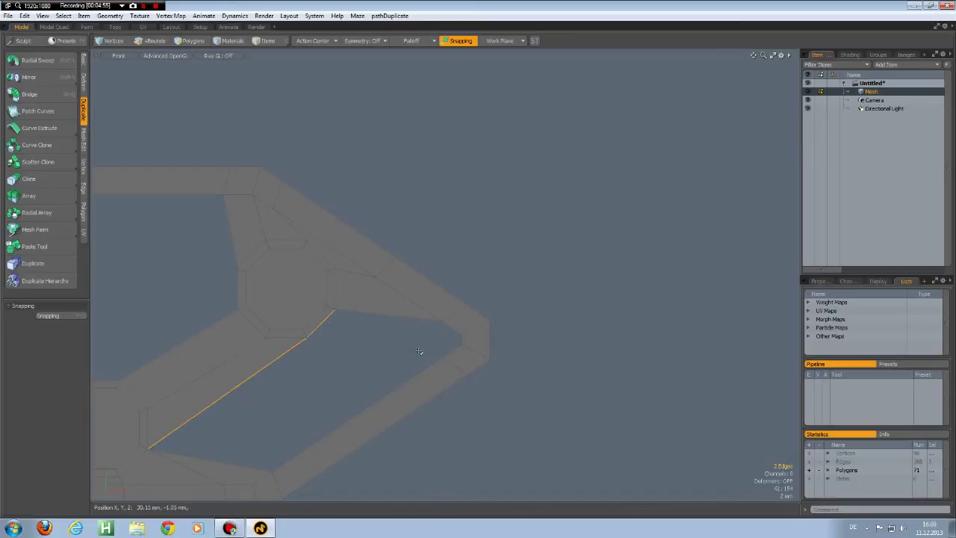
pyautogui.keyDown('shift'); pyautogui.click(414, 382); pyautogui.keyUp('shift')
pyautogui.hotkey('alt', 'q')
pyautogui.press('space')
# - Fill the remaining narrow gap near the frame's right tip with a polygon
pyautogui.doubleClick(423, 336)
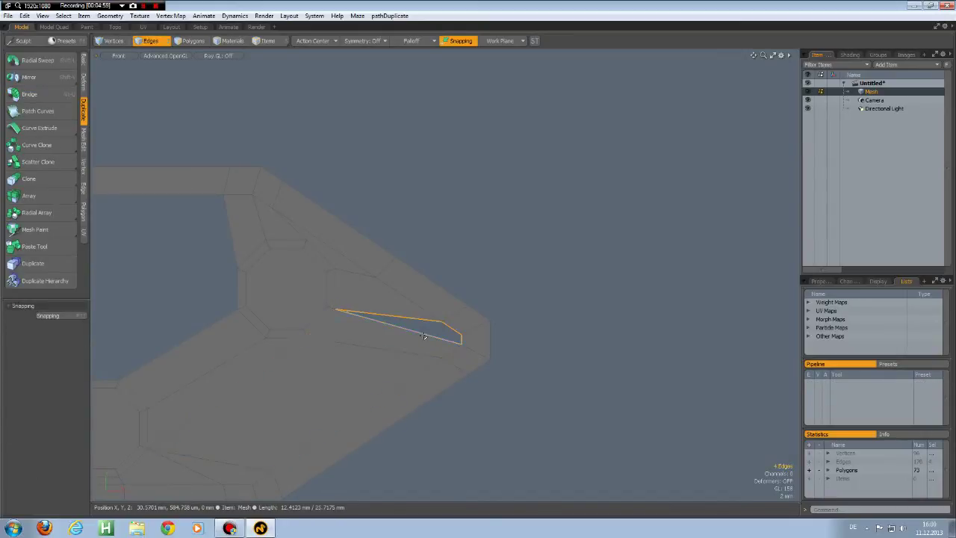
pyautogui.press('p')
pyautogui.click(683, 263)
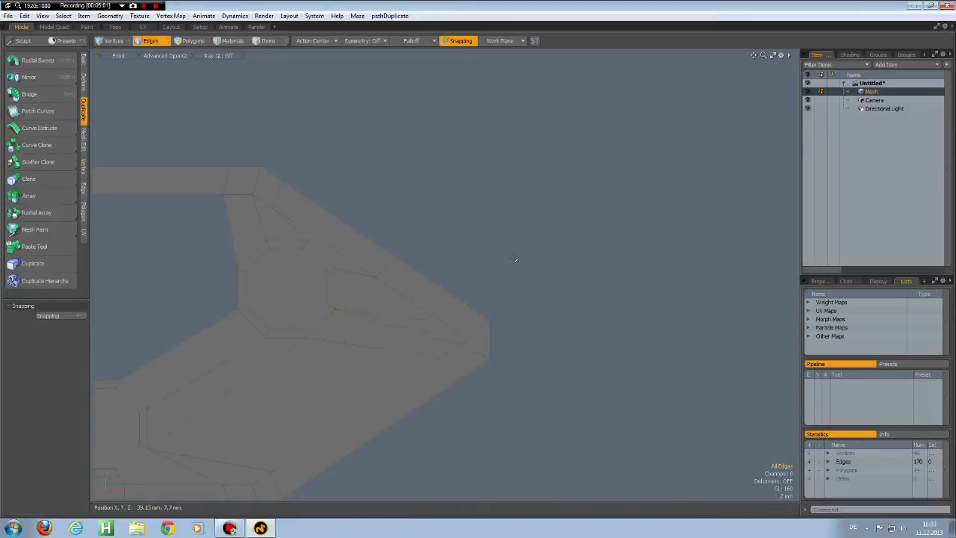
# - Bridge the facing vertical edges of the left and right discs across the central opening
pyautogui.keyDown('alt'); pyautogui.moveTo(299, 266); pyautogui.dragTo(615, 259); pyautogui.keyUp('alt')
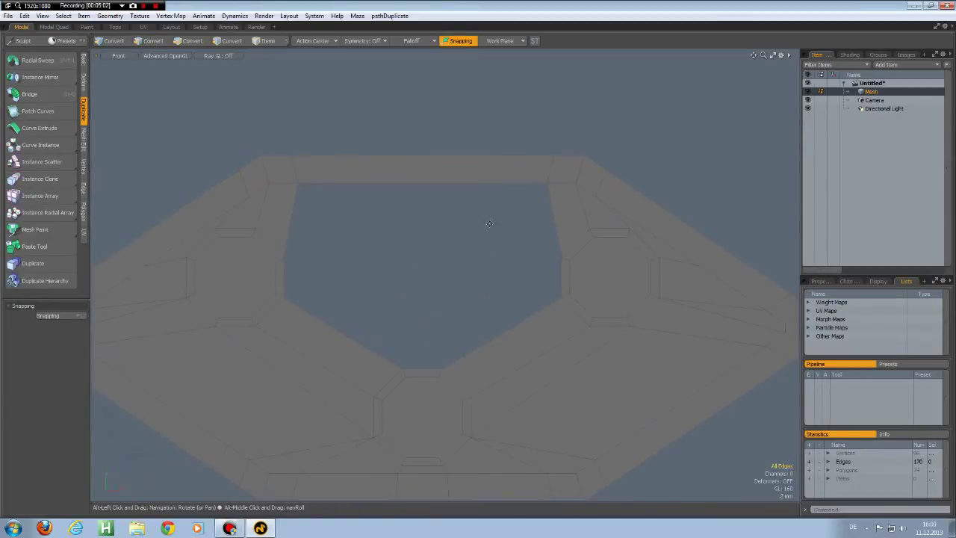
pyautogui.click(295, 209)
pyautogui.keyDown('shift'); pyautogui.click(285, 275); pyautogui.keyUp('shift')
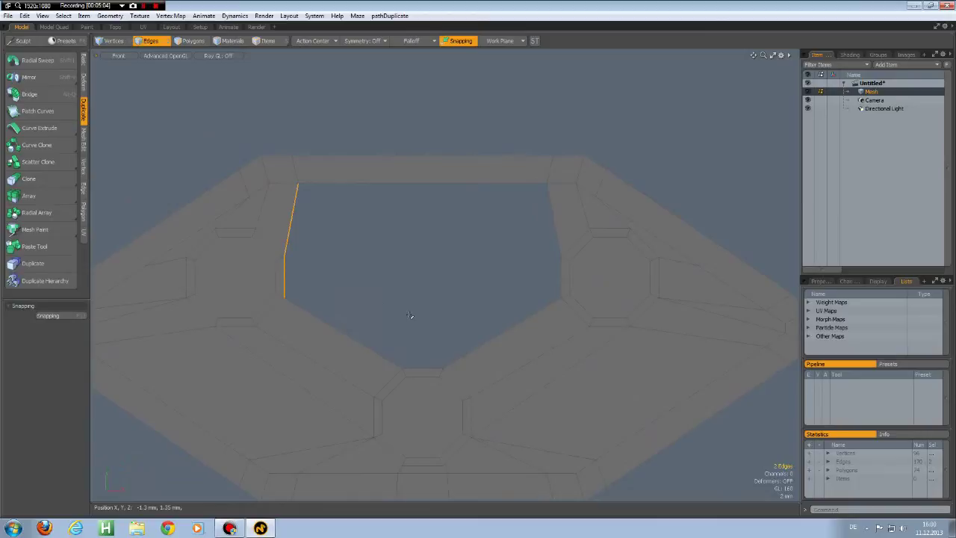
pyautogui.press('Up')
pyautogui.press('Up')
pyautogui.press('Up')
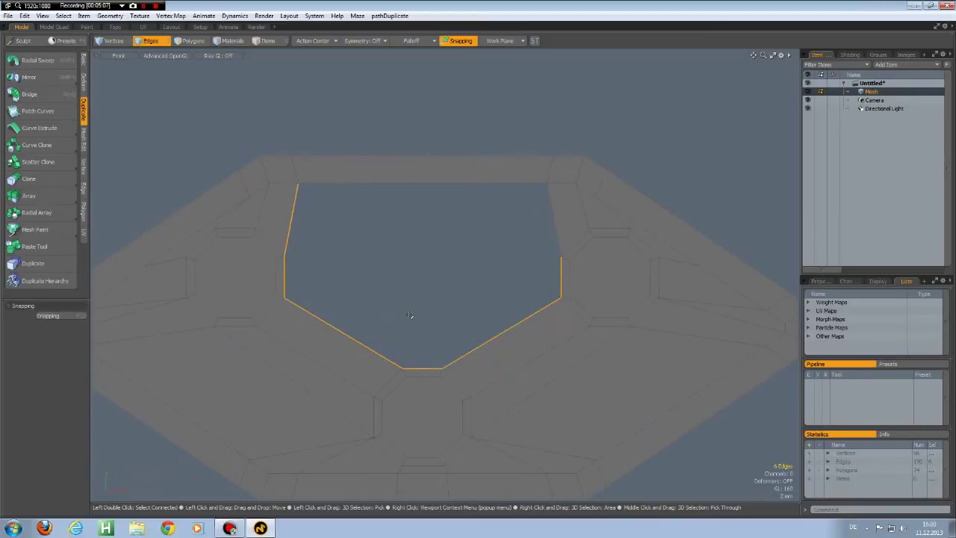
pyautogui.hotkey('alt', 'q')
pyautogui.click(424, 395)
pyautogui.press('space')
# - Fill the central openings above and below the bridged strip with polygons
pyautogui.click(467, 97)
pyautogui.scroll(-2, 485, 121)
pyautogui.doubleClick(420, 144)
pyautogui.click(644, 136)
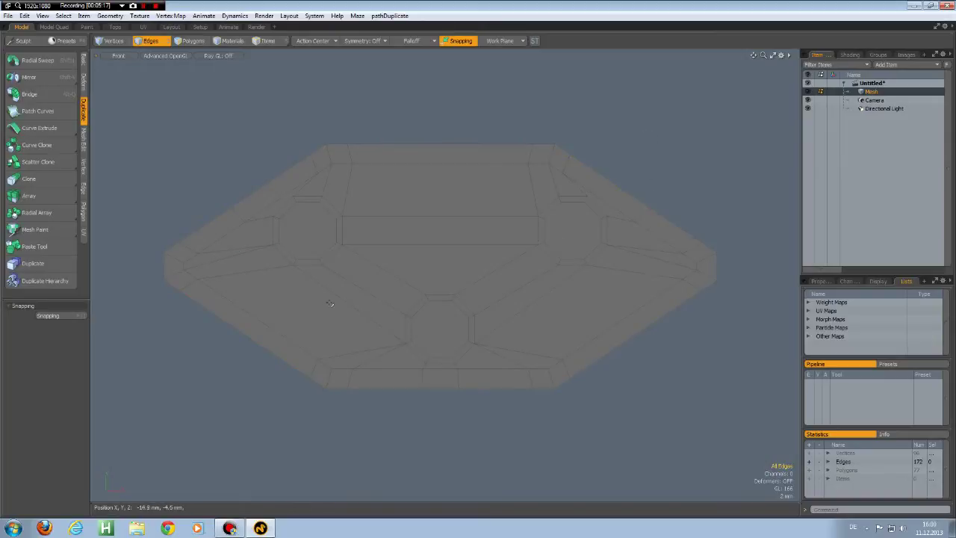
# - Loop Slice the outer frame and the bevel rings of all three discs with a count of 1 at 50%
pyautogui.click(331, 380)
pyautogui.scroll(3, 452, 330)
pyautogui.keyDown('shift'); pyautogui.click(422, 291); pyautogui.keyUp('shift')
pyautogui.keyDown('shift'); pyautogui.click(232, 239); pyautogui.keyUp('shift')
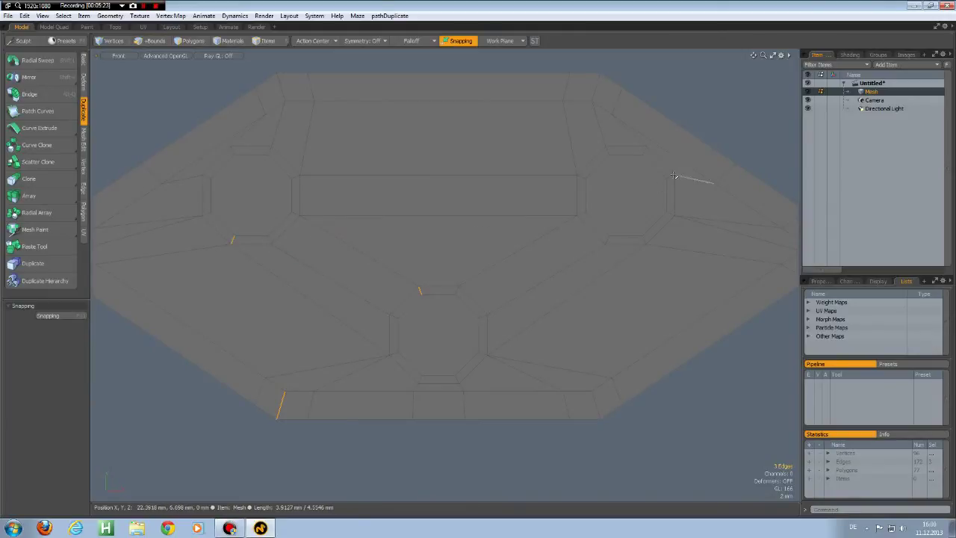
pyautogui.keyDown('shift'); pyautogui.click(672, 213); pyautogui.keyUp('shift')
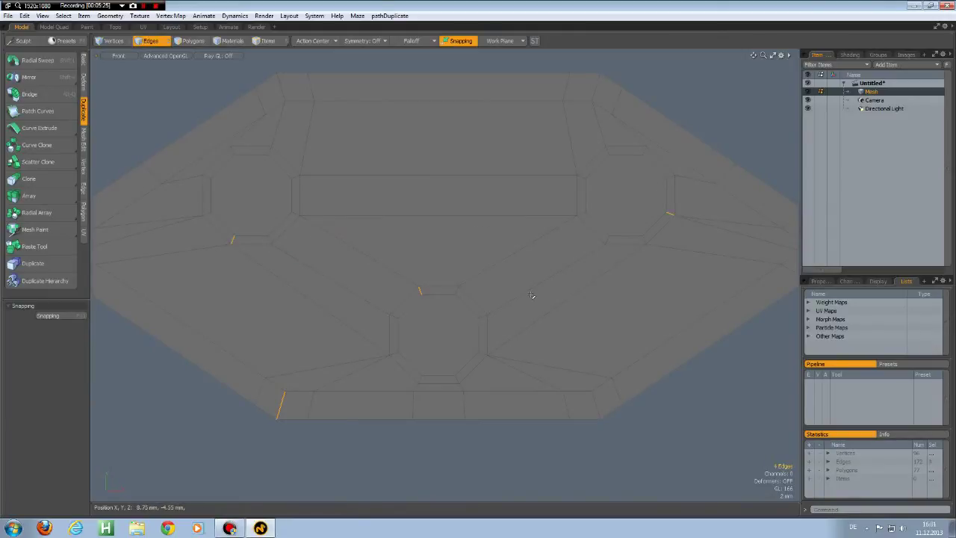
pyautogui.hotkey('alt', 'c')
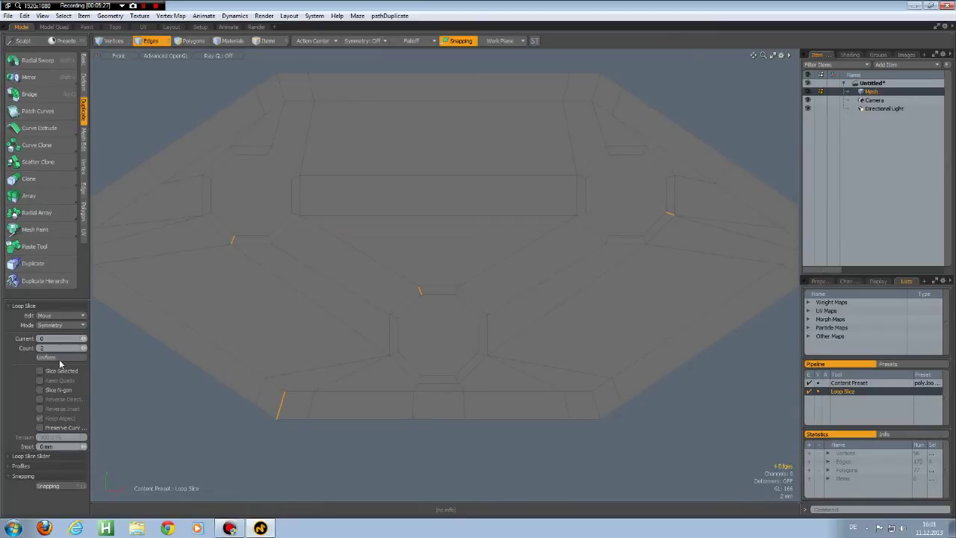
pyautogui.click(83, 351)
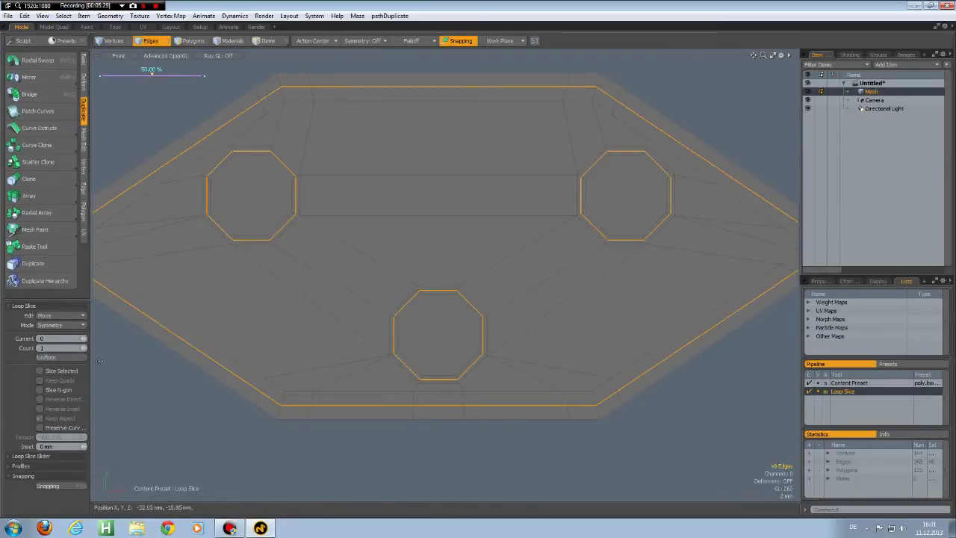
pyautogui.press('space')
pyautogui.click(187, 356)
# - Select all polygons, shrink the selection once, and store the result as a polygon selection set
pyautogui.keyDown('alt'); pyautogui.moveTo(231, 360); pyautogui.dragTo(326, 344); pyautogui.keyUp('alt')
pyautogui.scroll(-3, 331, 341)
pyautogui.scroll(1, 331, 342)
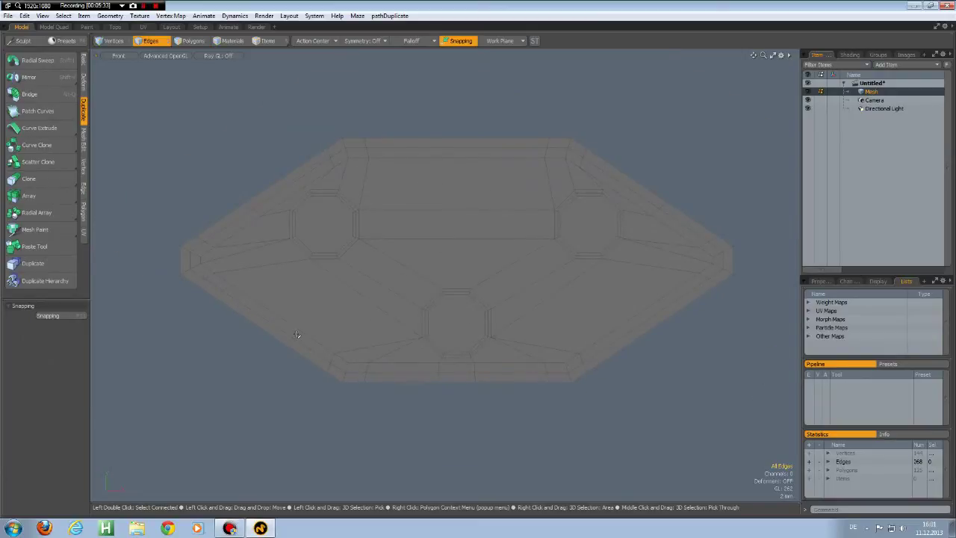
pyautogui.press('3')
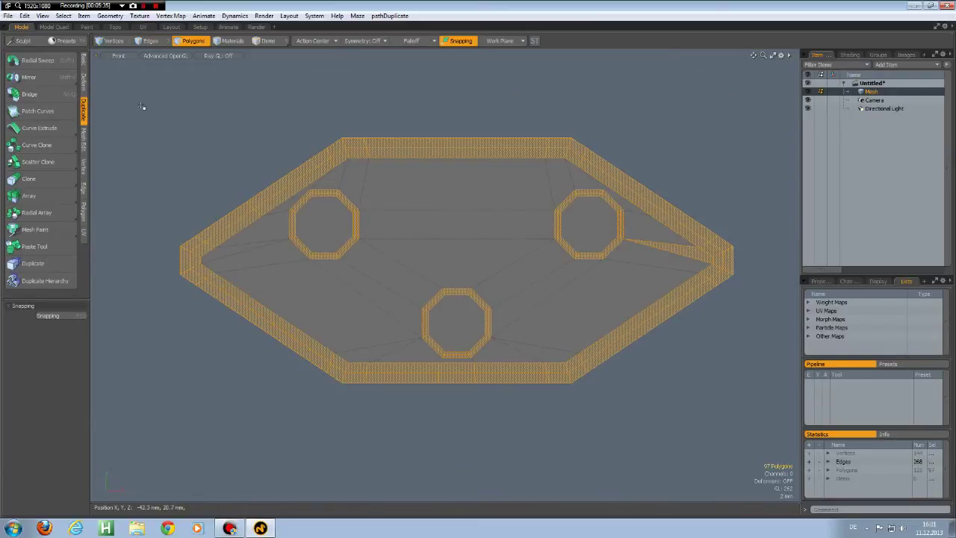
pyautogui.moveTo(140, 94); pyautogui.dragTo(750, 469, button='right')
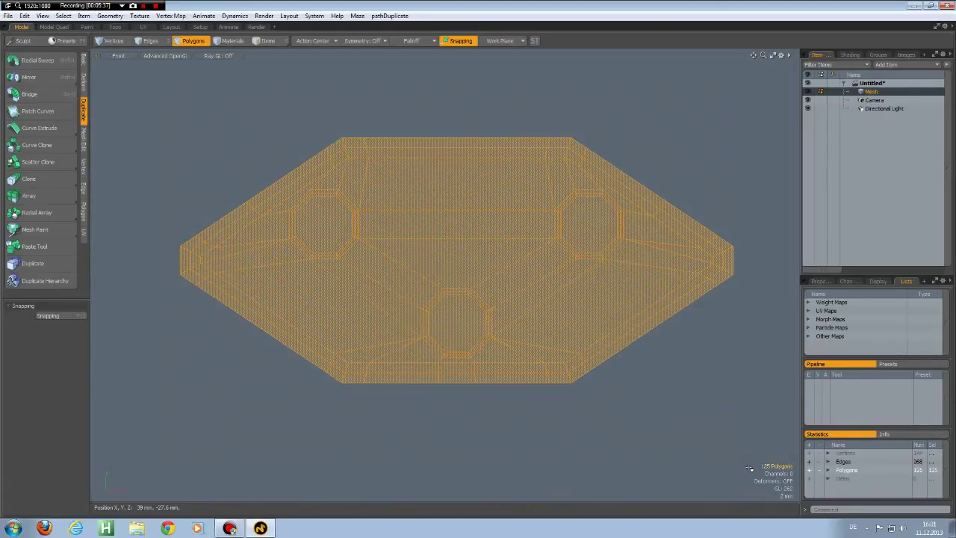
pyautogui.hotkey('shift', 'Down')
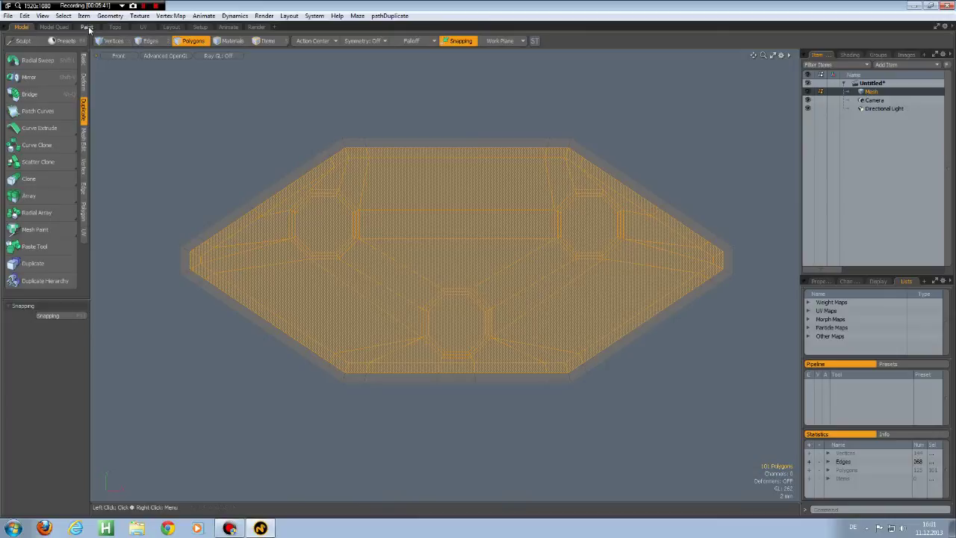
pyautogui.click(65, 16)
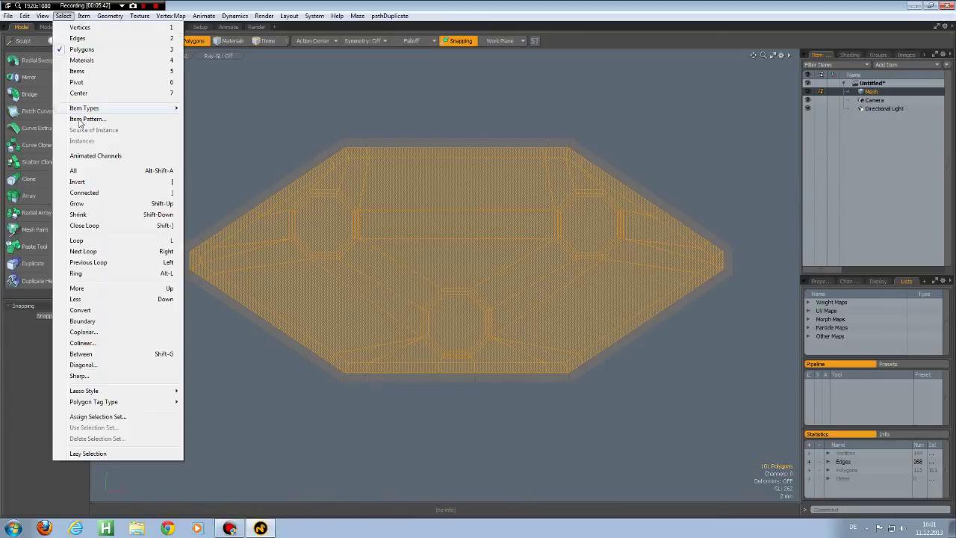
pyautogui.click(100, 417)
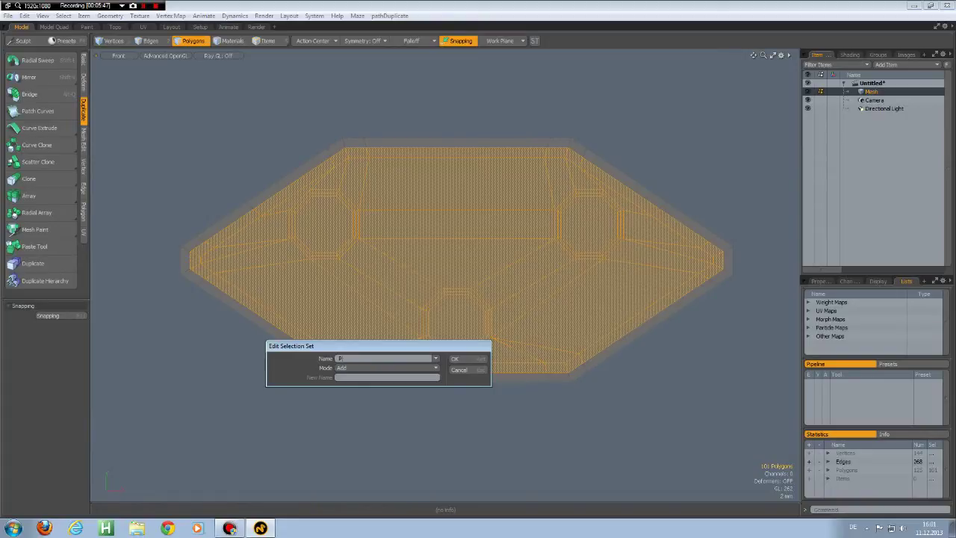
pyautogui.press('Return')
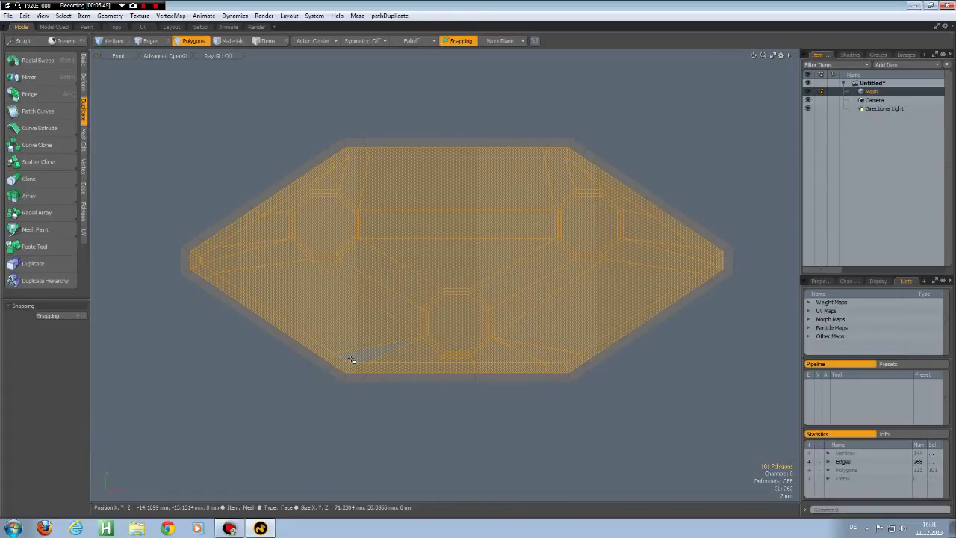
# - Select the center polygons of the three discs, grow the selection once, and store it as a selection set
pyautogui.click(339, 234)
pyautogui.keyDown('shift'); pyautogui.click(585, 225); pyautogui.keyUp('shift')
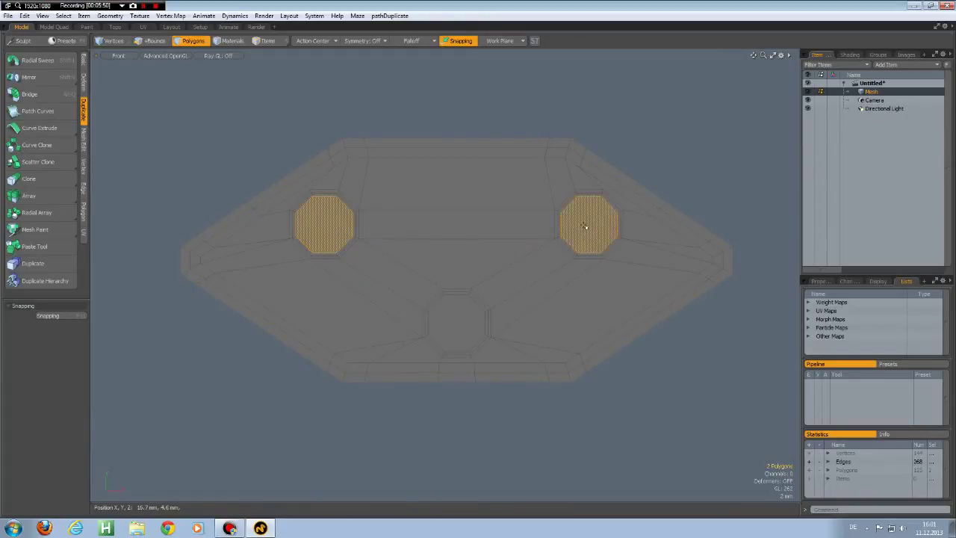
pyautogui.keyDown('shift'); pyautogui.click(461, 331); pyautogui.keyUp('shift')
pyautogui.hotkey('shift', 'Up')
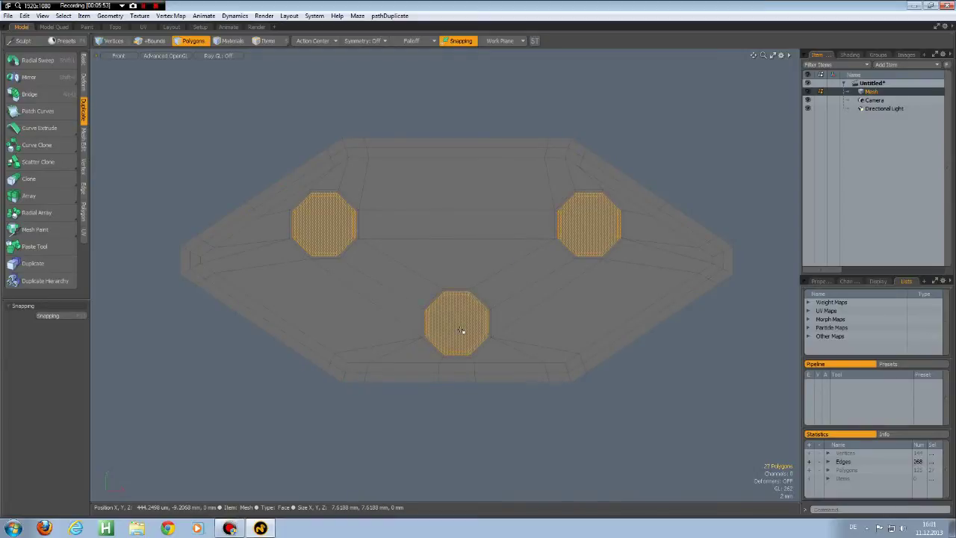
pyautogui.click(62, 15)
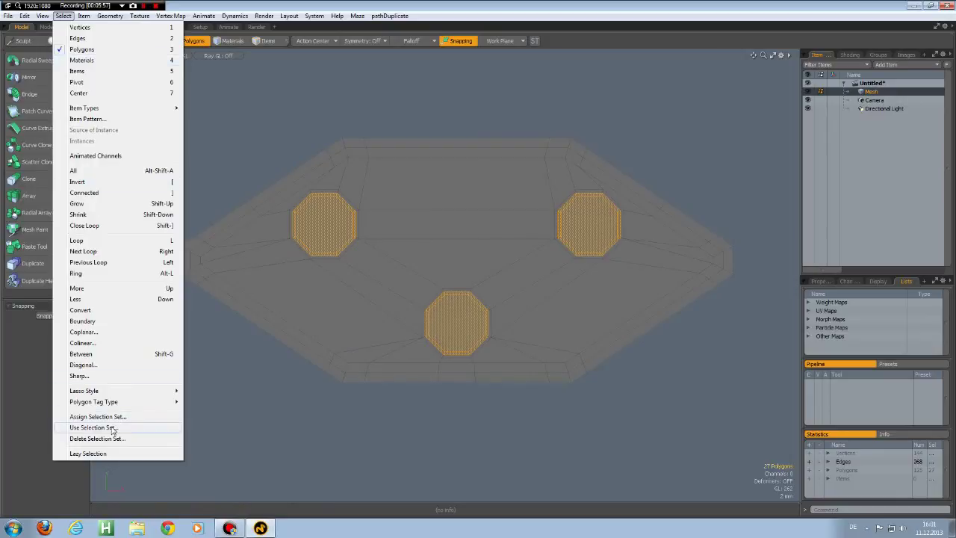
pyautogui.click(114, 416)
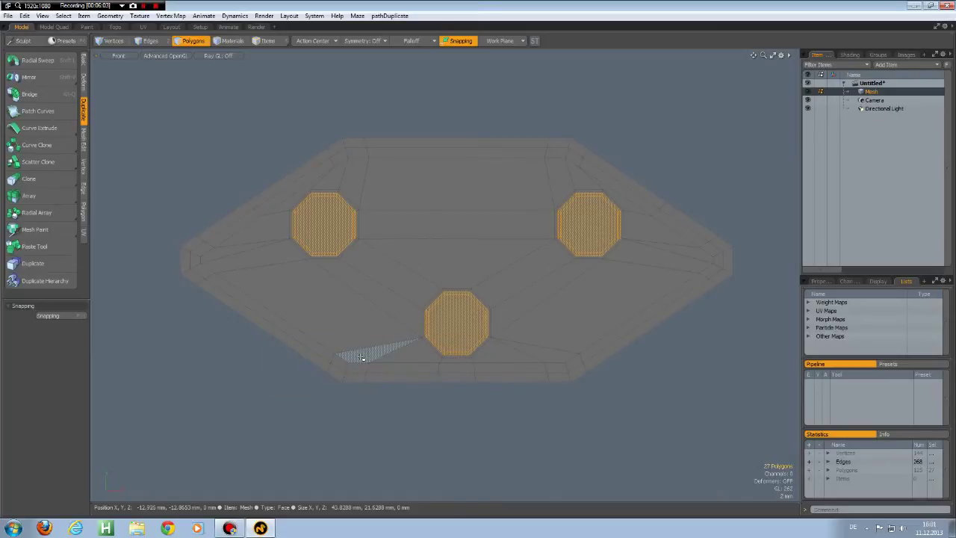
# - Clear the polygon selection and show the work plane grid in the front view
pyautogui.click(450, 412)
pyautogui.hotkey('ctrl', '3')
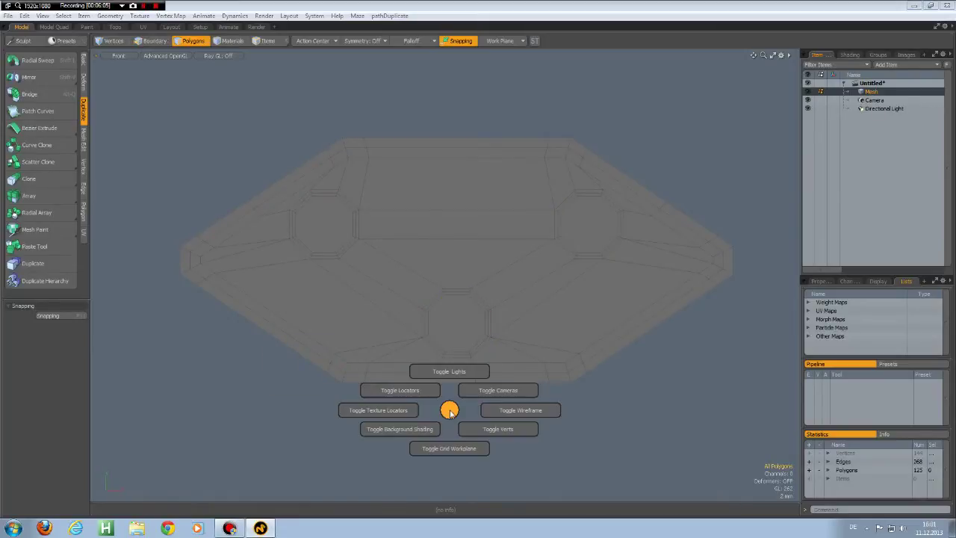
pyautogui.click(455, 449)
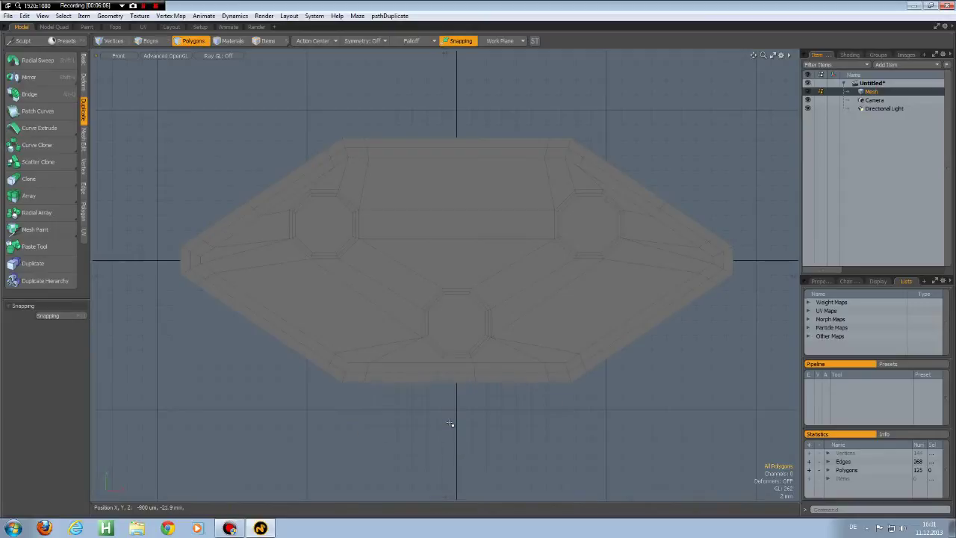
# - Move the entire mesh up about 28.8 mm along Y, above the origin
pyautogui.scroll(-2, 443, 391)
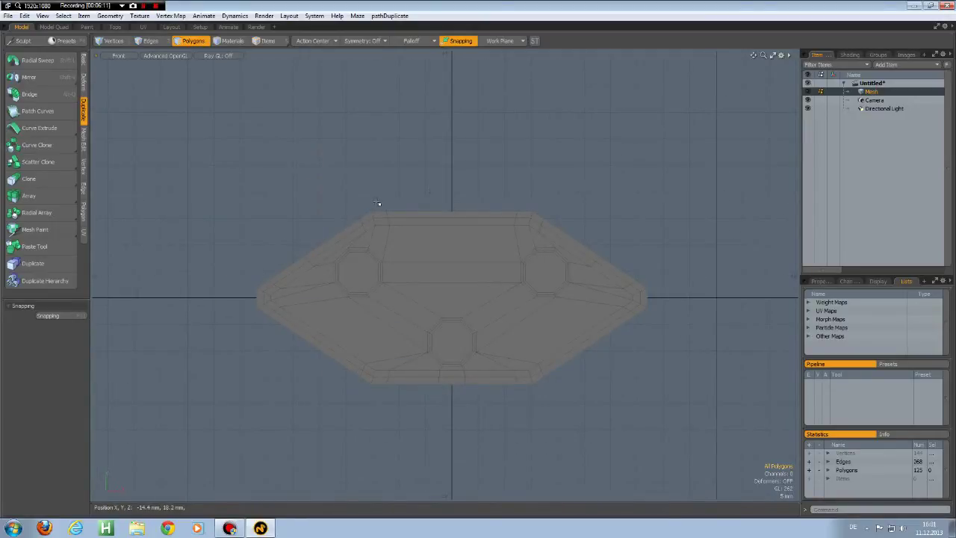
pyautogui.doubleClick(469, 249)
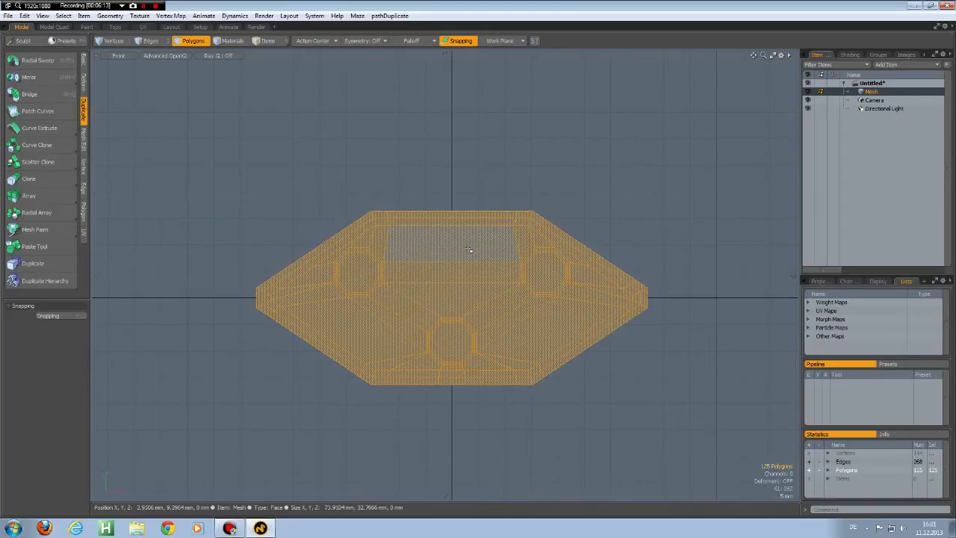
pyautogui.press('y')
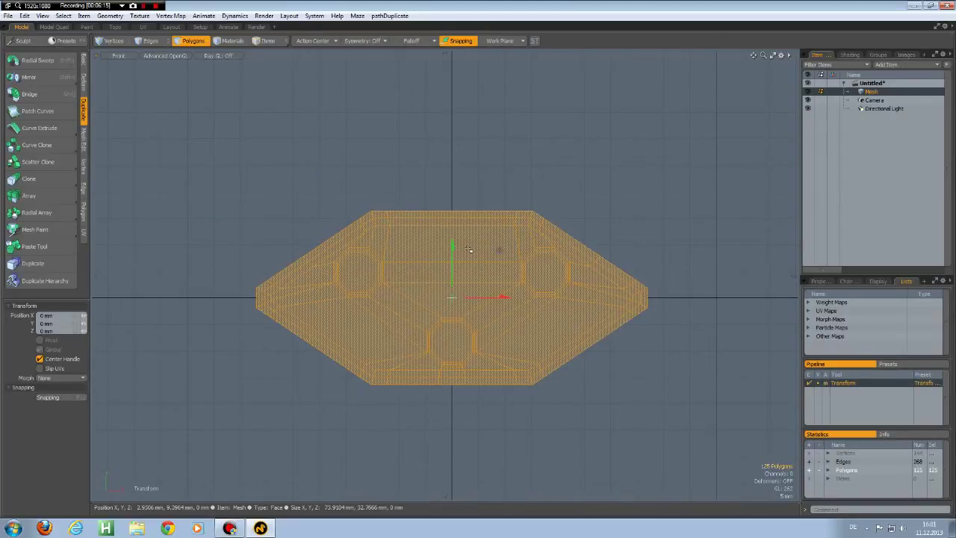
pyautogui.moveTo(500, 249); pyautogui.dragTo(500, 94)
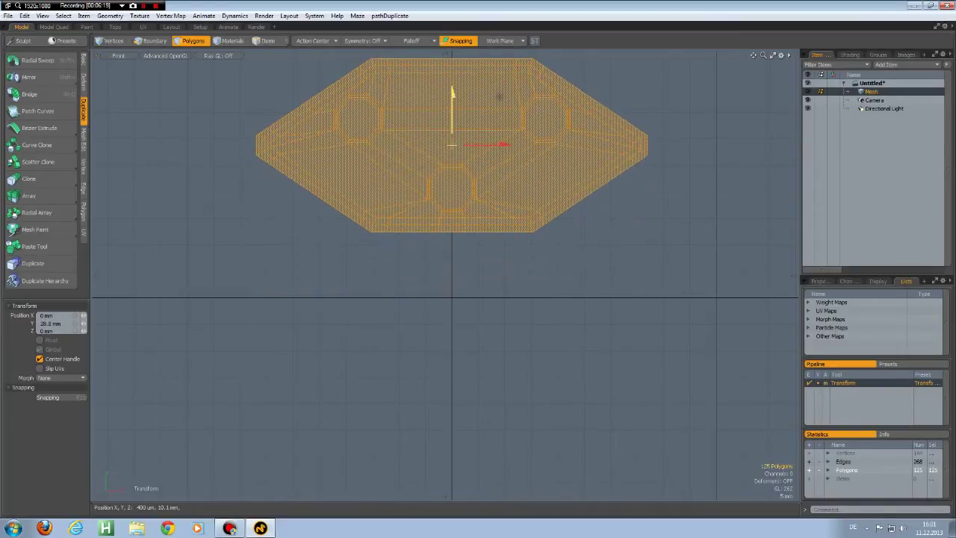
pyautogui.press('space')
pyautogui.click(457, 299)
# - Radially array the panel with a count of 3 around the Z axis, using Origin as the action center
pyautogui.scroll(-2, 457, 298)
pyautogui.keyDown('alt'); pyautogui.keyDown('shift'); pyautogui.moveTo(463, 288); pyautogui.dragTo(446, 316); pyautogui.keyUp('shift'); pyautogui.keyUp('alt')
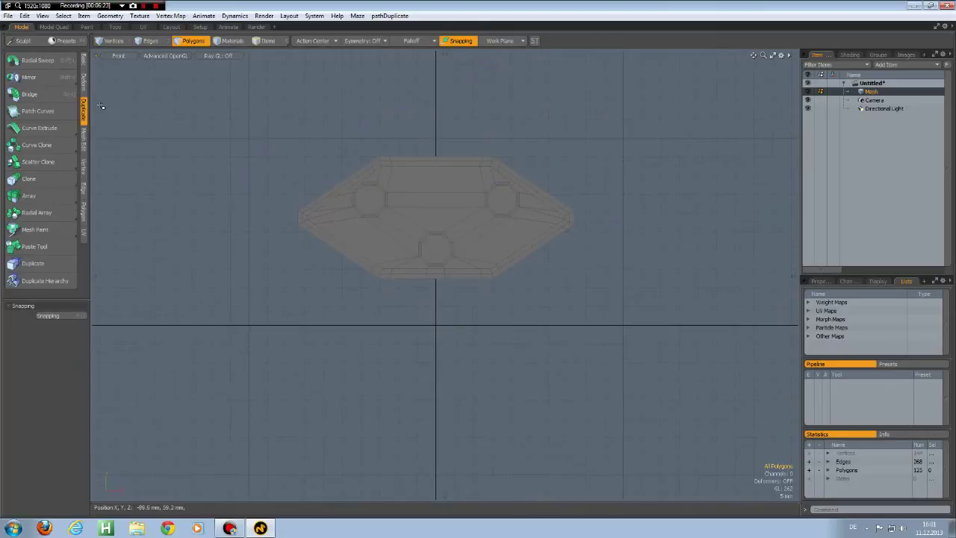
pyautogui.click(37, 213)
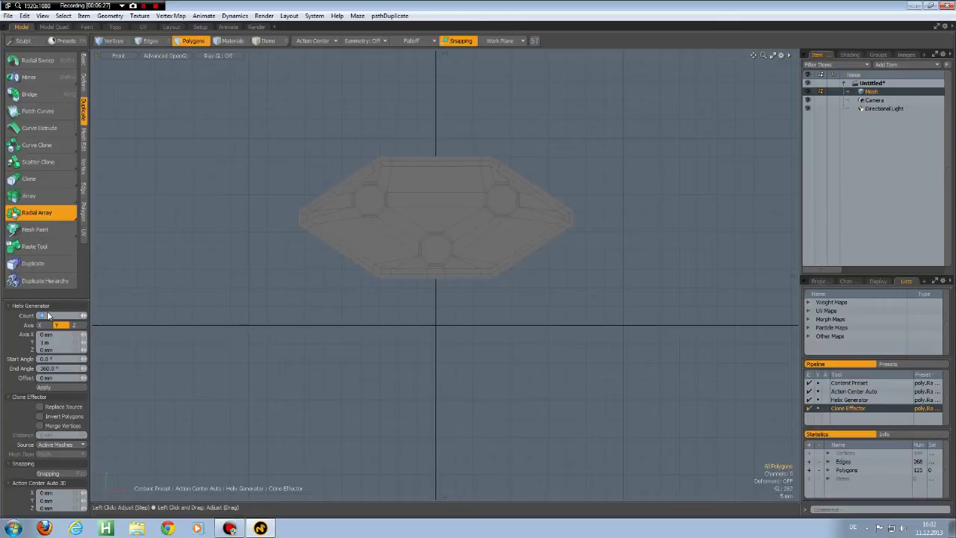
pyautogui.write('3')
pyautogui.click(74, 325)
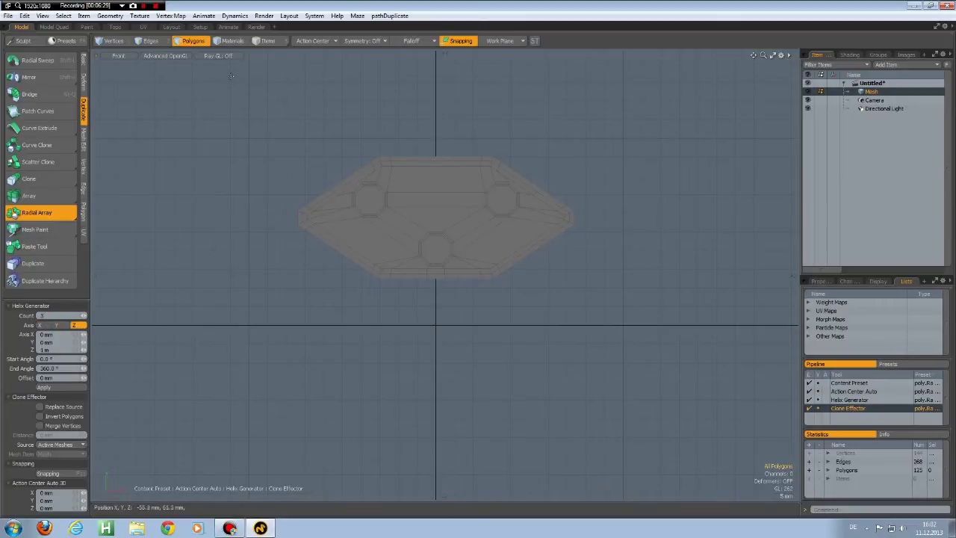
pyautogui.click(322, 40)
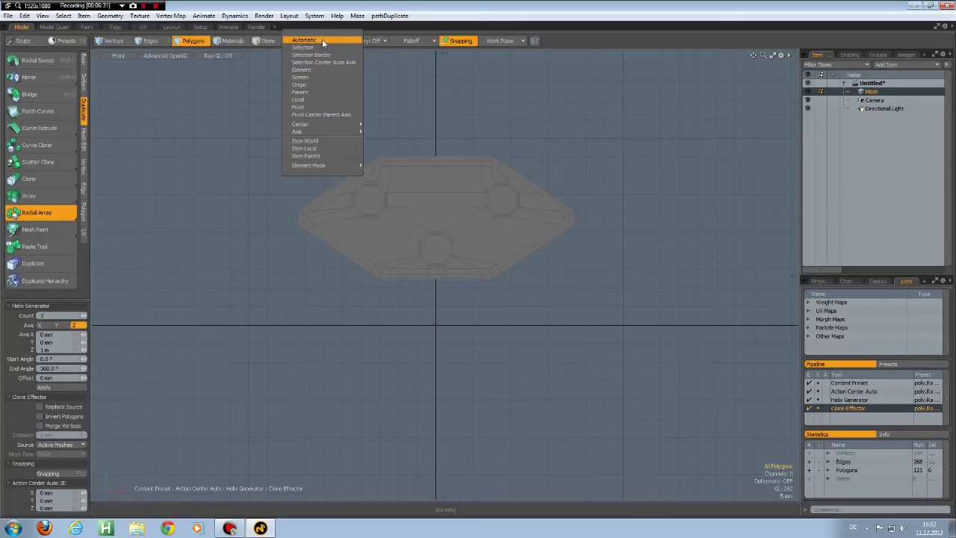
pyautogui.click(311, 85)
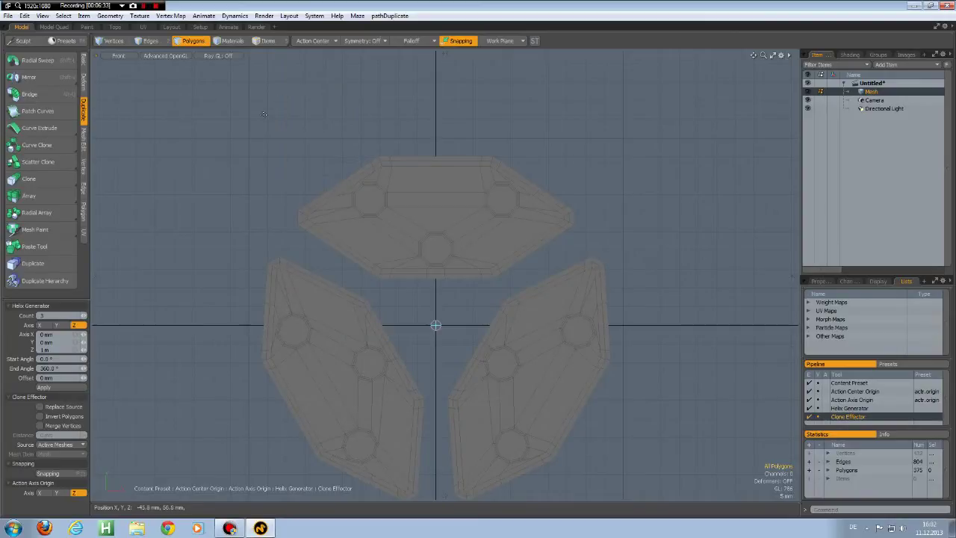
pyautogui.press('space')
# - Turn on X symmetry and select the lower panel's border edges from its upper tip along the side facing the upper panel
pyautogui.scroll(2, 472, 340)
pyautogui.scroll(-2, 396, 135)
pyautogui.click(363, 48)
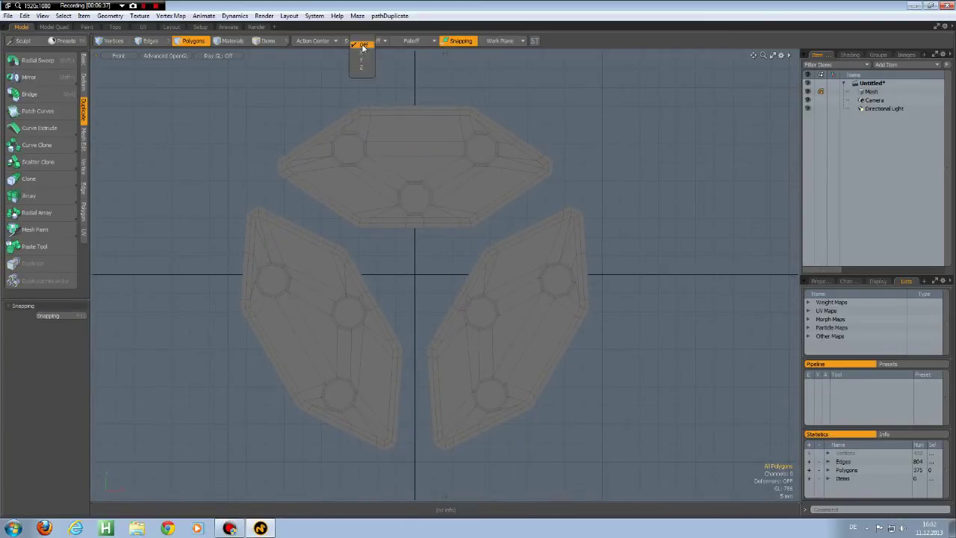
pyautogui.click(363, 56)
pyautogui.scroll(3, 276, 194)
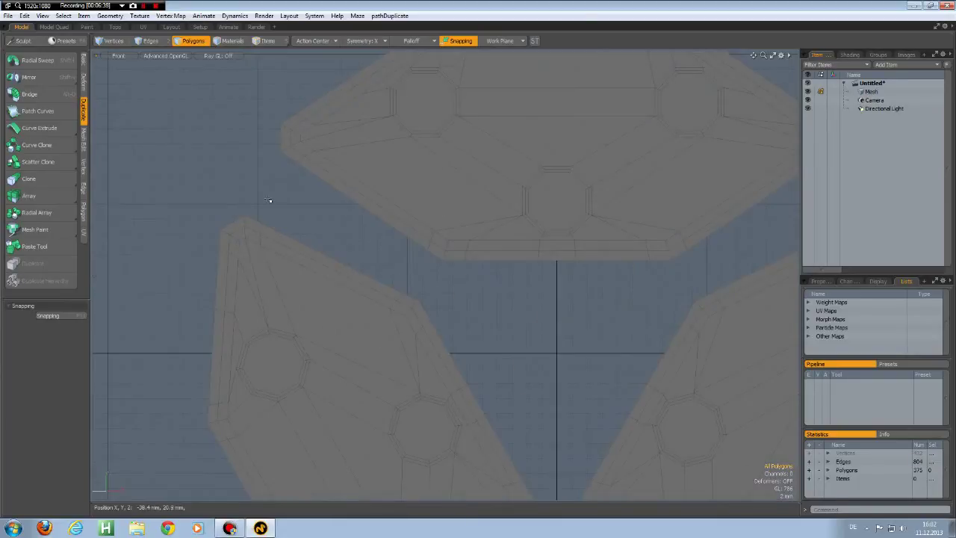
pyautogui.press('2')
pyautogui.click(252, 218)
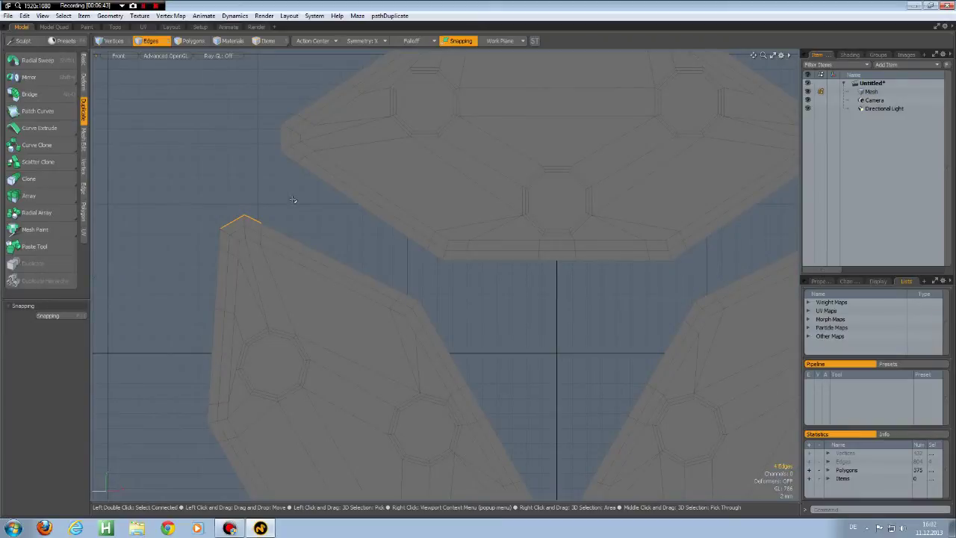
pyautogui.press('Up')
pyautogui.press('Up')
pyautogui.press('Up')
pyautogui.press('Up')
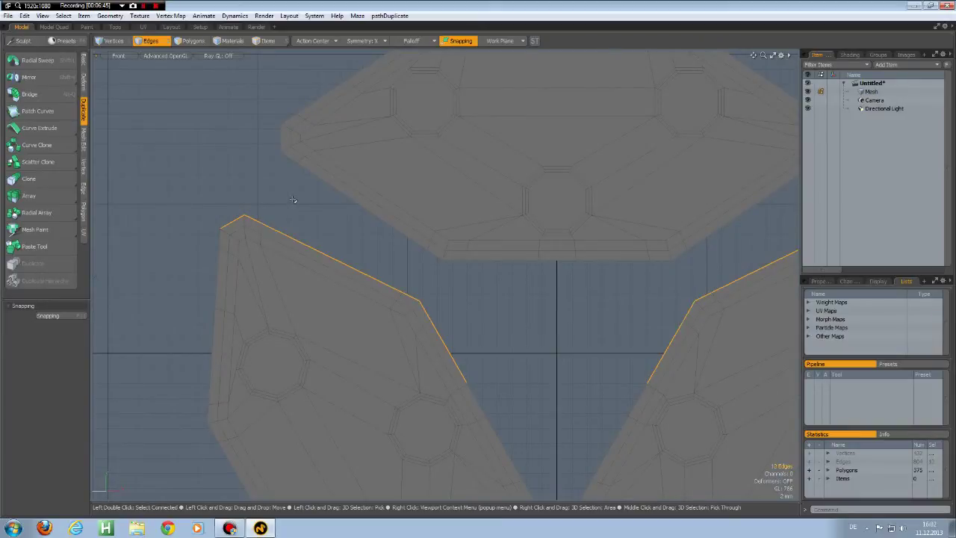
# - Add the upper panel's facing border edges to the selection and bridge the gaps to both lower panels
pyautogui.keyDown('shift'); pyautogui.click(280, 140); pyautogui.keyUp('shift')
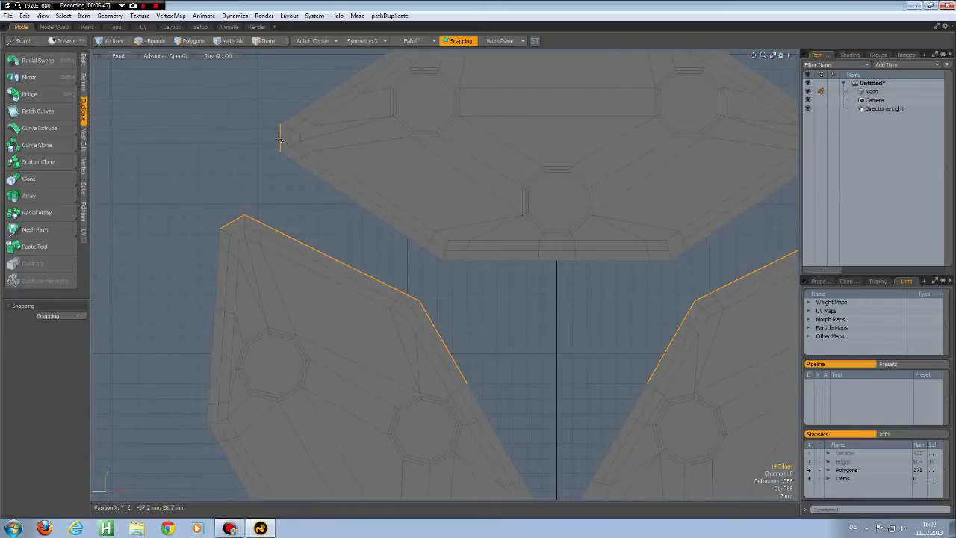
pyautogui.press('Up')
pyautogui.press('Up')
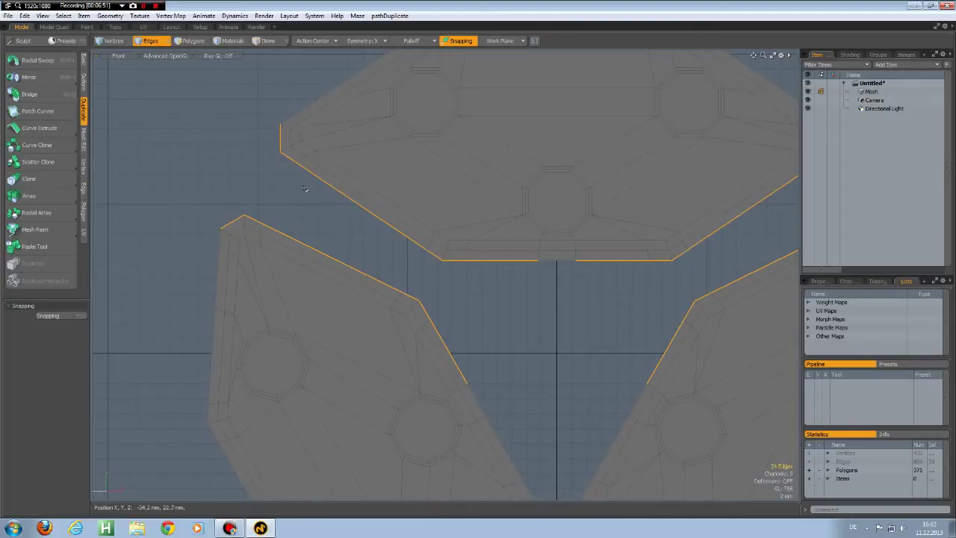
pyautogui.click(29, 94)
pyautogui.click(334, 189)
pyautogui.press('space')
# - Select the facing border edges of the two lower panels, turn symmetry off, and bridge the gap between them
pyautogui.keyDown('alt'); pyautogui.moveTo(577, 355); pyautogui.dragTo(489, 94); pyautogui.keyUp('alt')
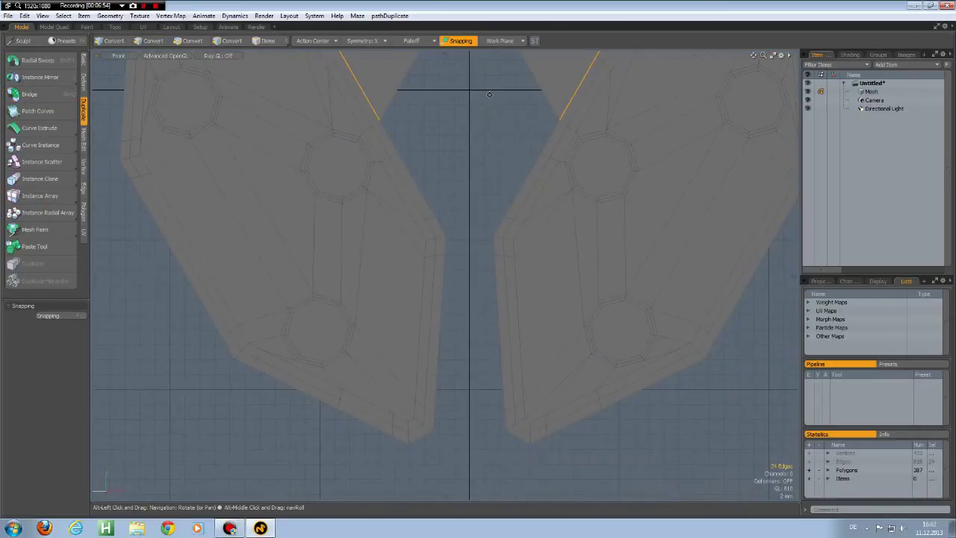
pyautogui.click(421, 437)
pyautogui.keyDown('shift'); pyautogui.click(433, 422); pyautogui.keyUp('shift')
pyautogui.press('Up')
pyautogui.press('Up')
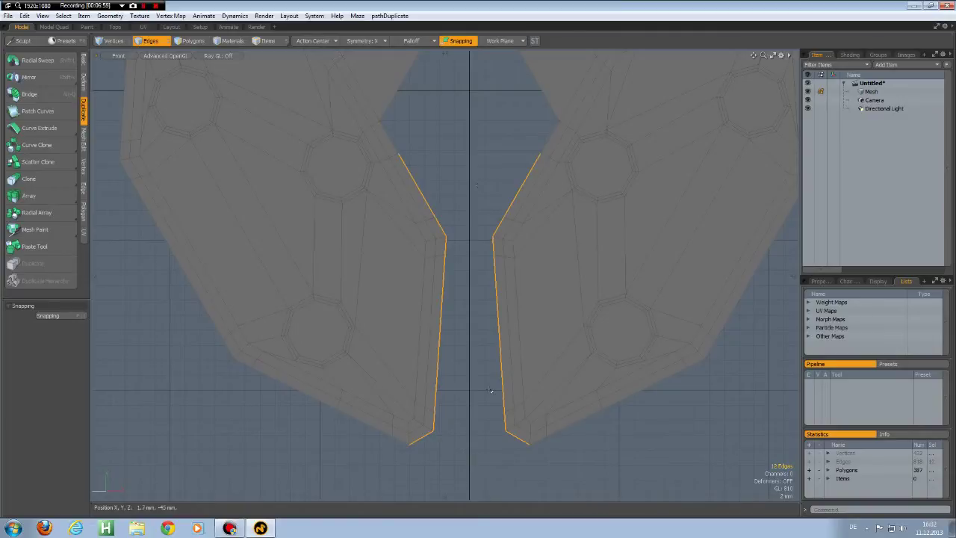
pyautogui.click(364, 40)
pyautogui.hotkey('ctrl', 'b')
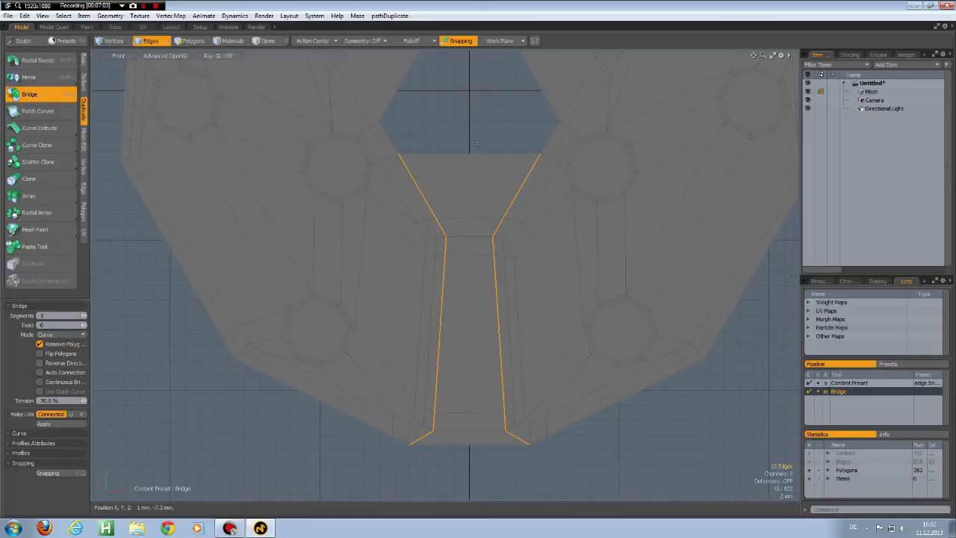
pyautogui.press('space')
# - Select the border edges of the central hole and fill it with a polygon
pyautogui.scroll(3, 476, 145)
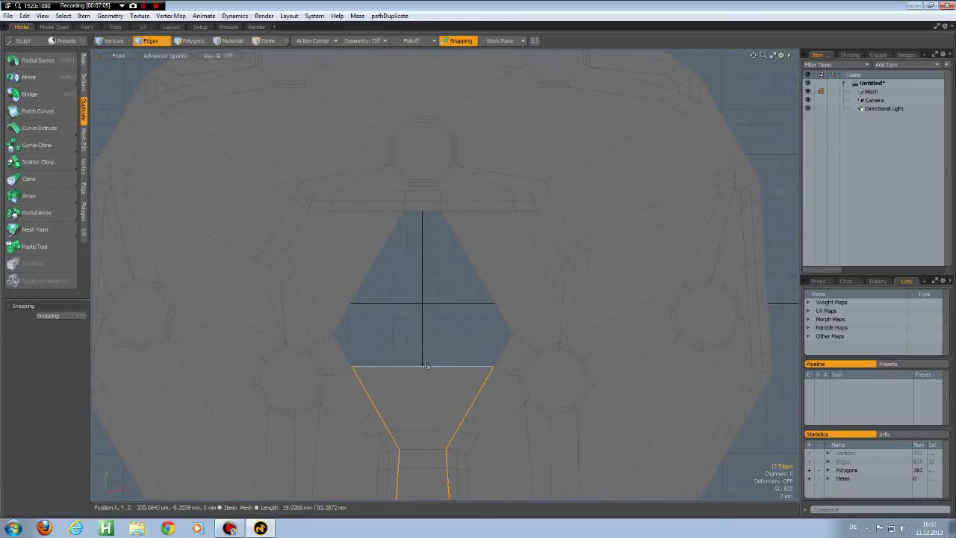
pyautogui.doubleClick(426, 367)
pyautogui.press('Delete')
pyautogui.click(218, 394)
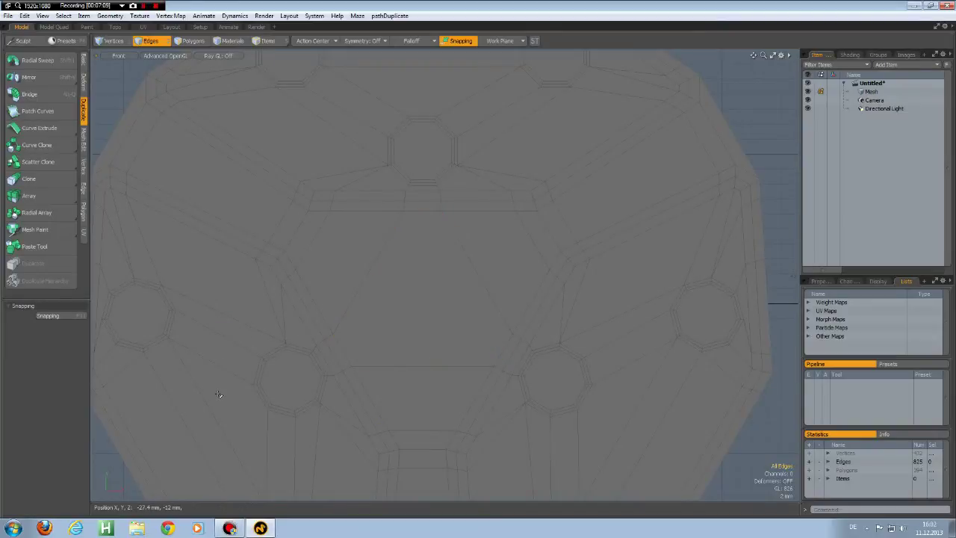
# - Edge-slice the central polygon horizontally between its opposite side corner vertices
pyautogui.press('c')
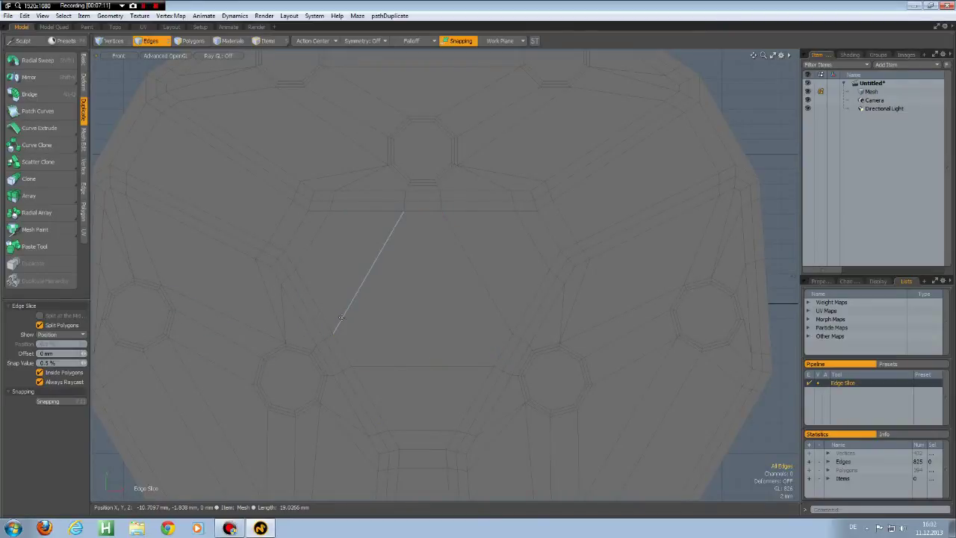
pyautogui.click(511, 333)
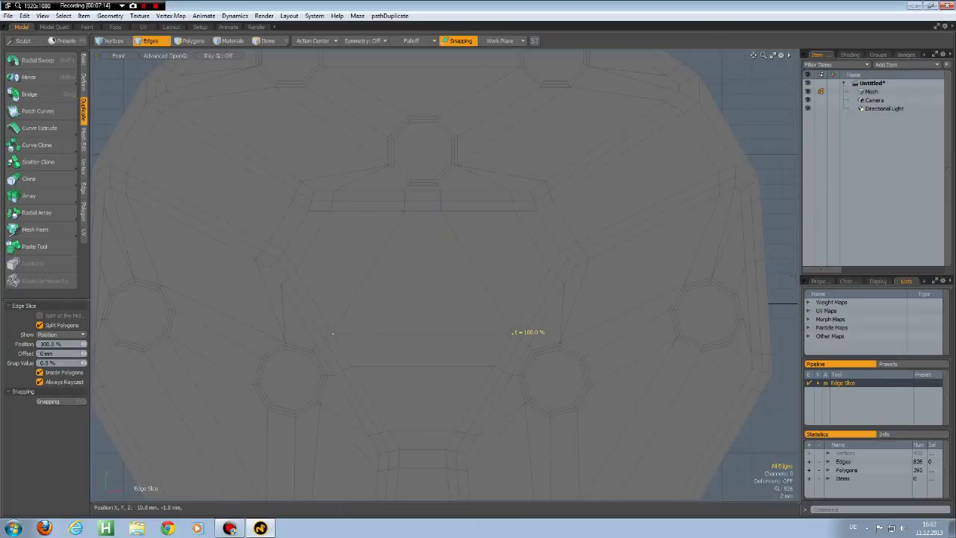
pyautogui.press('q')
pyautogui.scroll(-3, 769, 107)
pyautogui.keyDown('alt'); pyautogui.keyDown('shift'); pyautogui.moveTo(625, 192); pyautogui.dragTo(507, 241); pyautogui.keyUp('shift'); pyautogui.keyUp('alt')
pyautogui.doubleClick(334, 346)
pyautogui.click(236, 371)
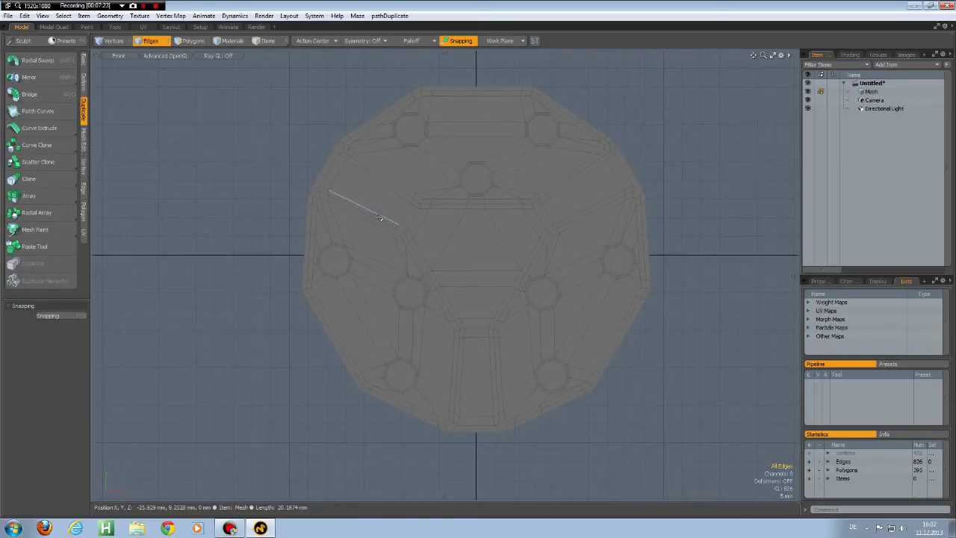
# - Draw a flat square cube primitive about 120 mm wide around the joined panels in the front view
pyautogui.keyDown('alt'); pyautogui.moveTo(406, 209); pyautogui.dragTo(397, 225); pyautogui.keyUp('alt')
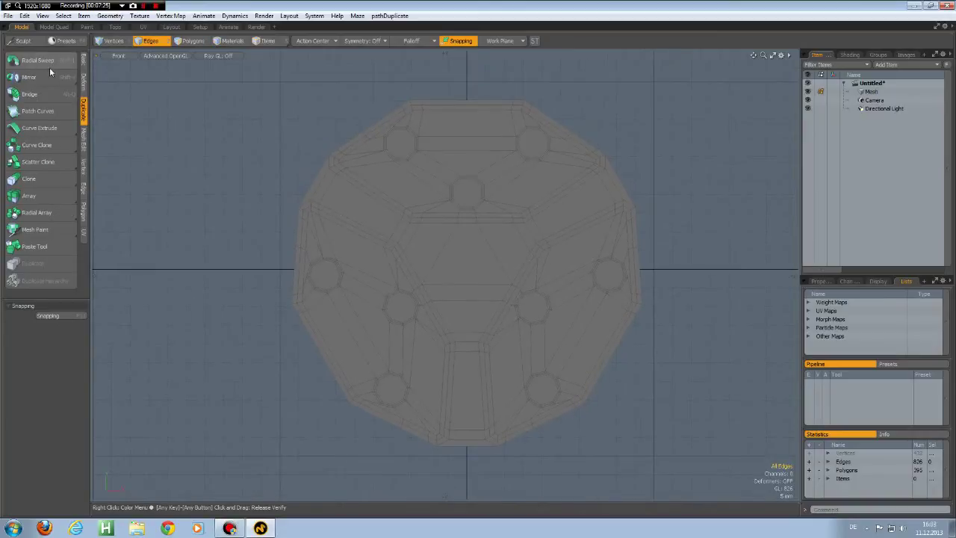
pyautogui.click(84, 60)
pyautogui.click(45, 137)
pyautogui.click(46, 138)
pyautogui.keyDown('alt'); pyautogui.moveTo(331, 322); pyautogui.dragTo(312, 338); pyautogui.keyUp('alt')
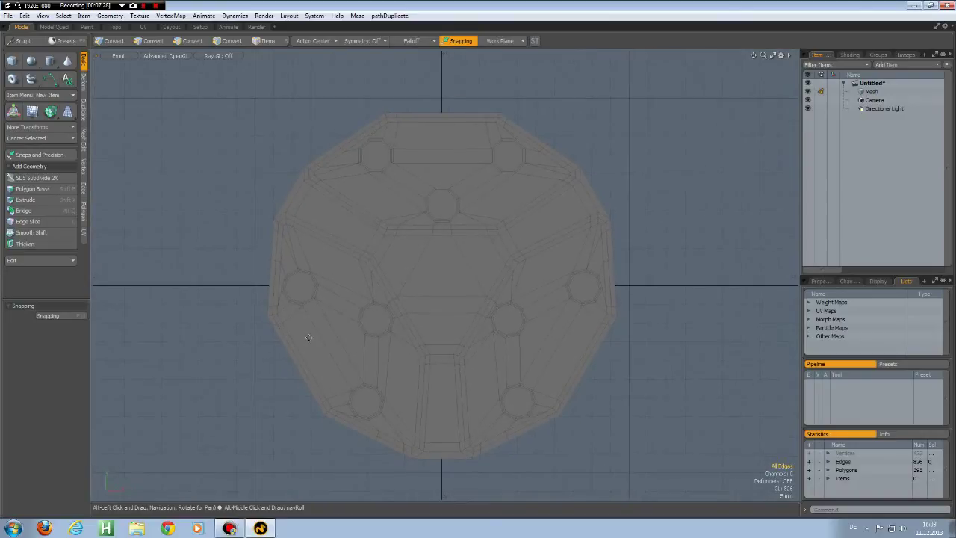
pyautogui.scroll(-2, 280, 326)
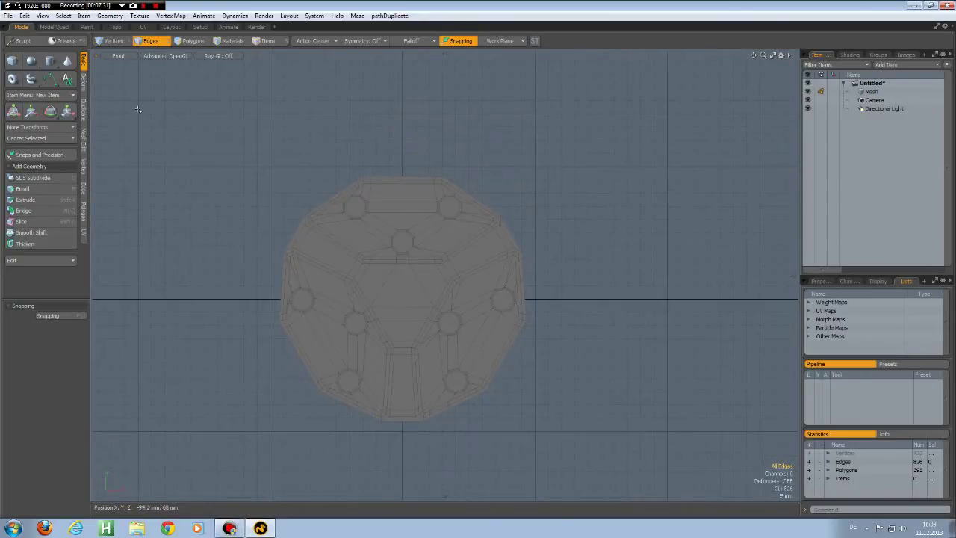
pyautogui.click(14, 62)
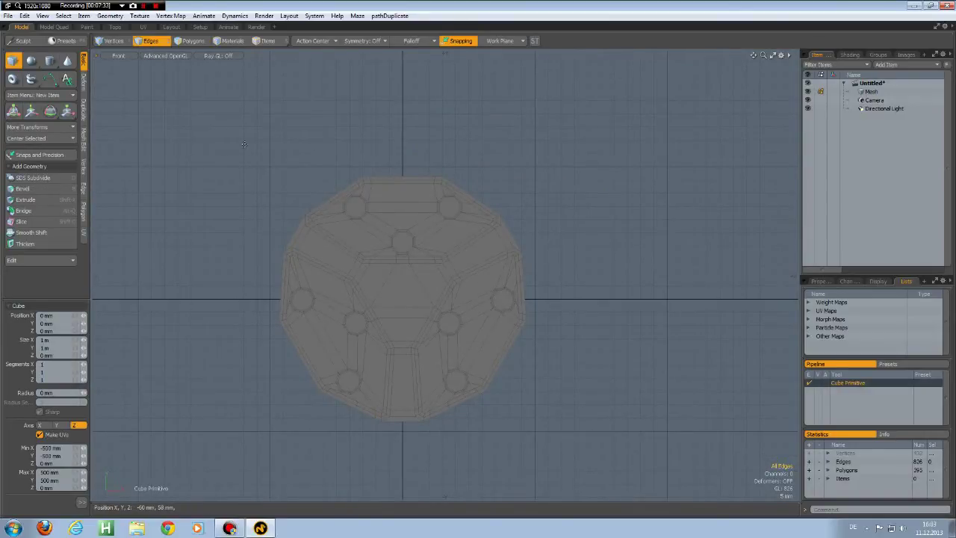
pyautogui.moveTo(242, 139); pyautogui.dragTo(560, 457)
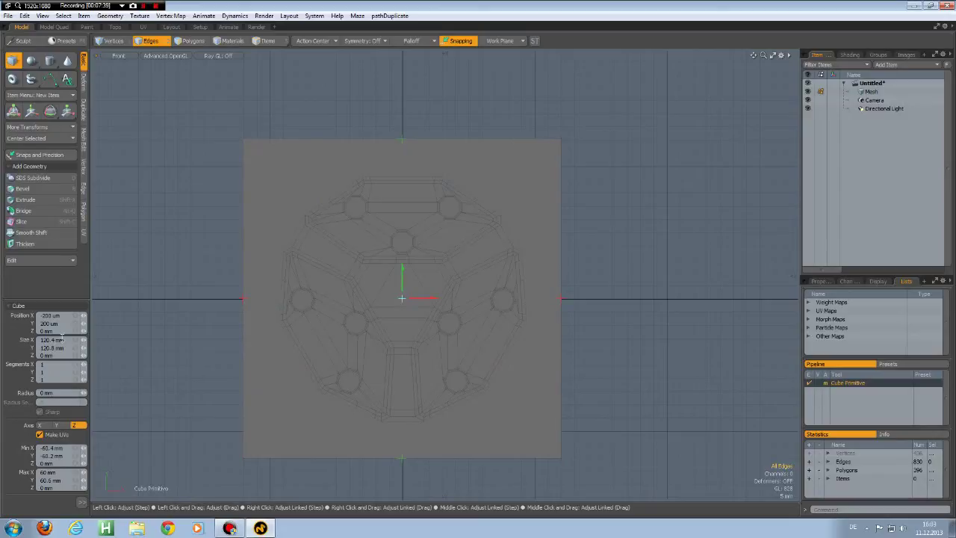
# - Set the square's X and Y size to 120 mm and its X and Y position to 0 mm
pyautogui.write('120')
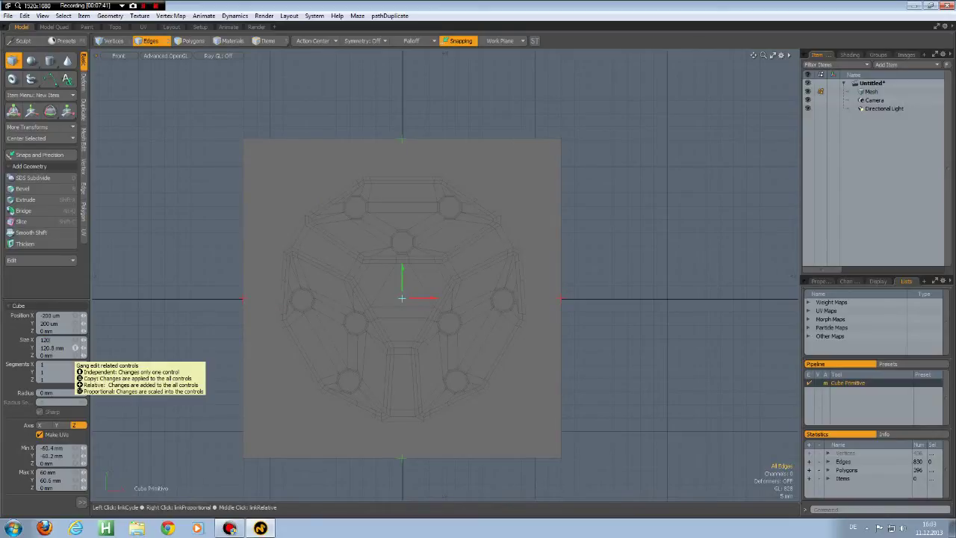
pyautogui.press('Tab')
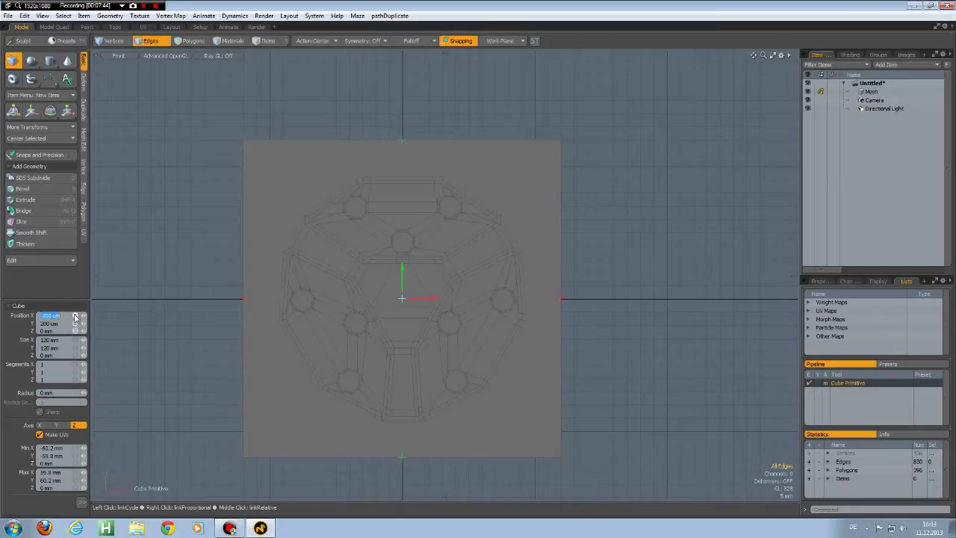
pyautogui.press('Return')
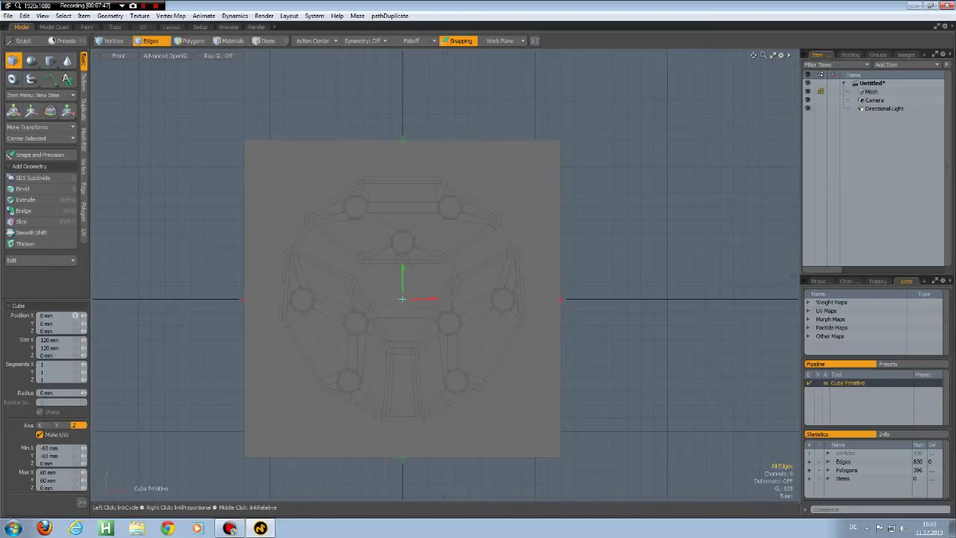
pyautogui.press('space')
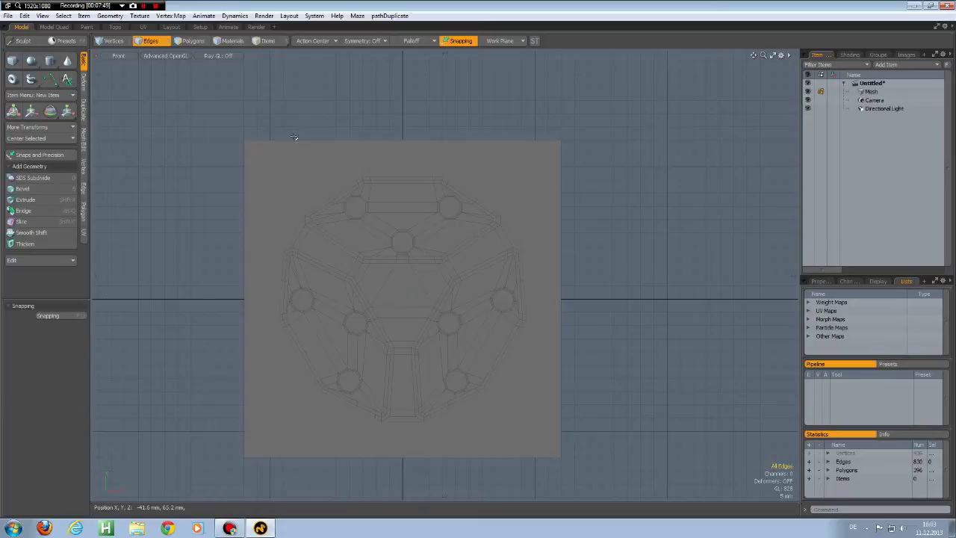
# - Loop-slice the square in both directions with two symmetric cuts each, at 7% from the sides
pyautogui.hotkey('alt', 'c')
pyautogui.click(50, 348)
pyautogui.write('2')
pyautogui.press('Return')
pyautogui.moveTo(174, 289); pyautogui.dragTo(155, 289)
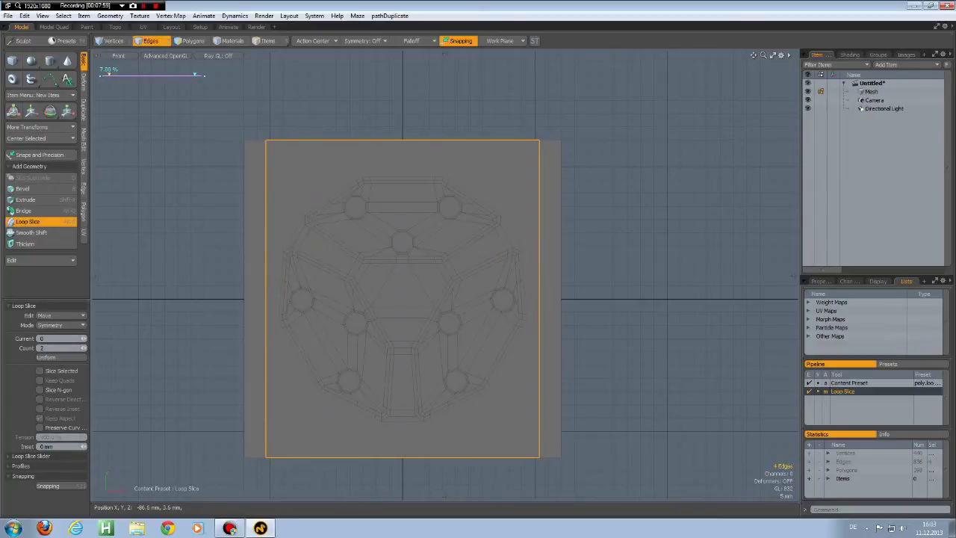
pyautogui.press('space')
pyautogui.click(254, 195)
pyautogui.hotkey('alt', 'c')
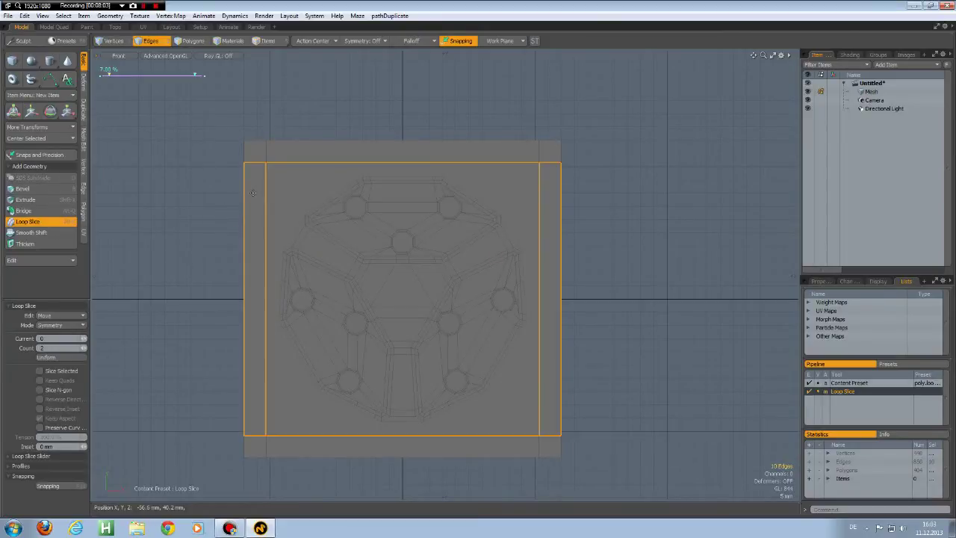
pyautogui.press('space')
# - Delete the large center polygon of the square, leaving a frame around the joined panels
pyautogui.press('3')
pyautogui.click(296, 186)
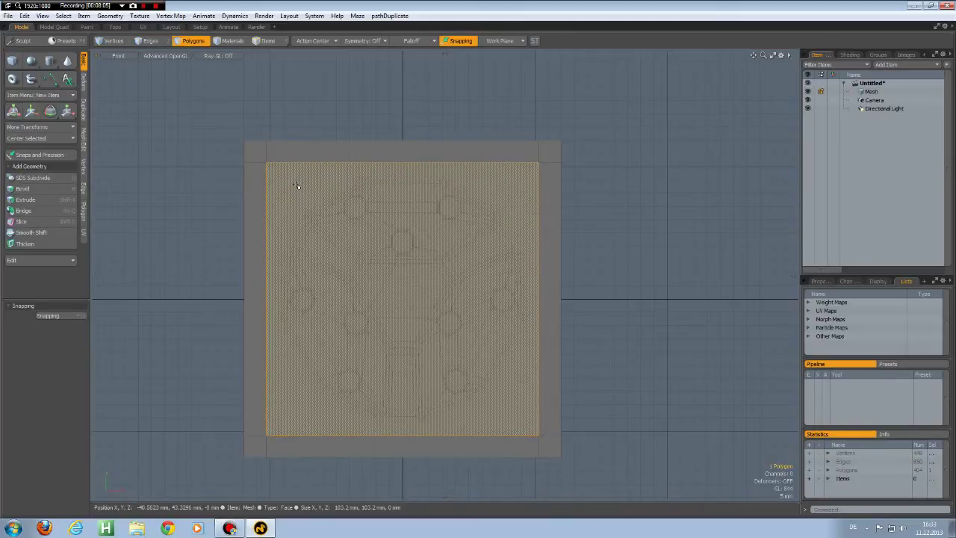
pyautogui.press('Delete')
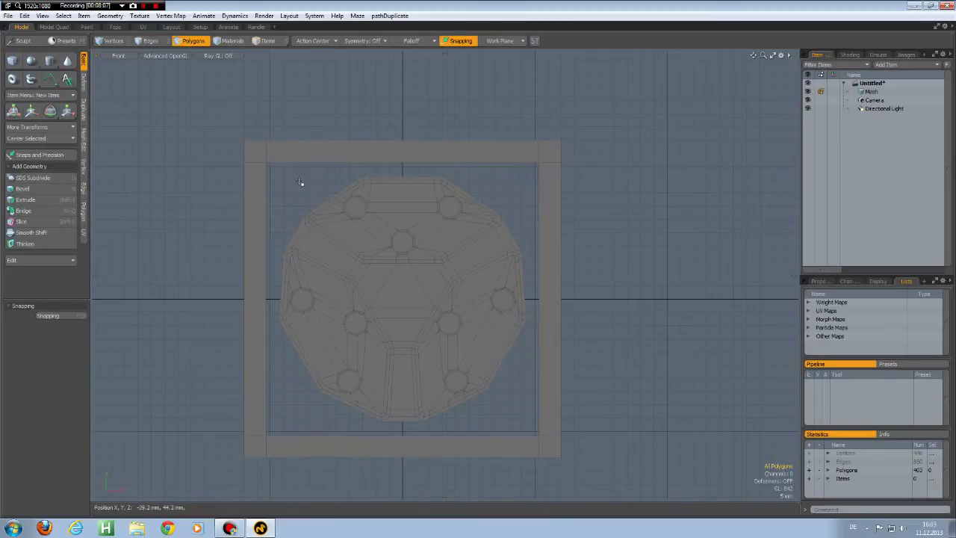
# - Select the edges of the frame's four sides and loop-slice them with two symmetric cuts close to the corners
pyautogui.press('2')
pyautogui.moveTo(491, 120)
pyautogui.mouseDown()
pyautogui.moveTo(523, 150)
pyautogui.moveTo(626, 327)
pyautogui.mouseUp()
pyautogui.moveTo(425, 477)
pyautogui.mouseDown()
pyautogui.moveTo(392, 442)
pyautogui.moveTo(161, 337)
pyautogui.mouseUp()
pyautogui.hotkey('alt', 'c')
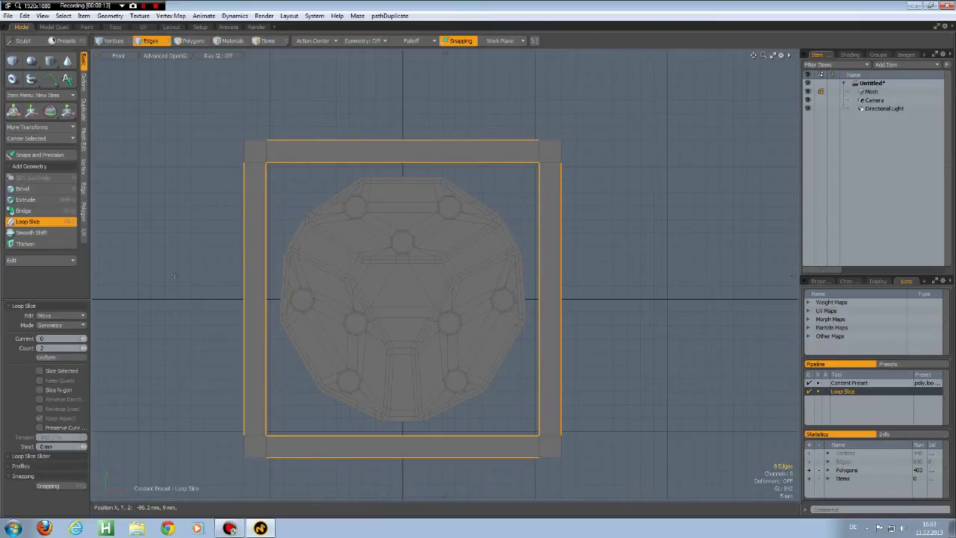
pyautogui.moveTo(175, 247); pyautogui.dragTo(178, 248)
pyautogui.press('space')
pyautogui.click(172, 248)
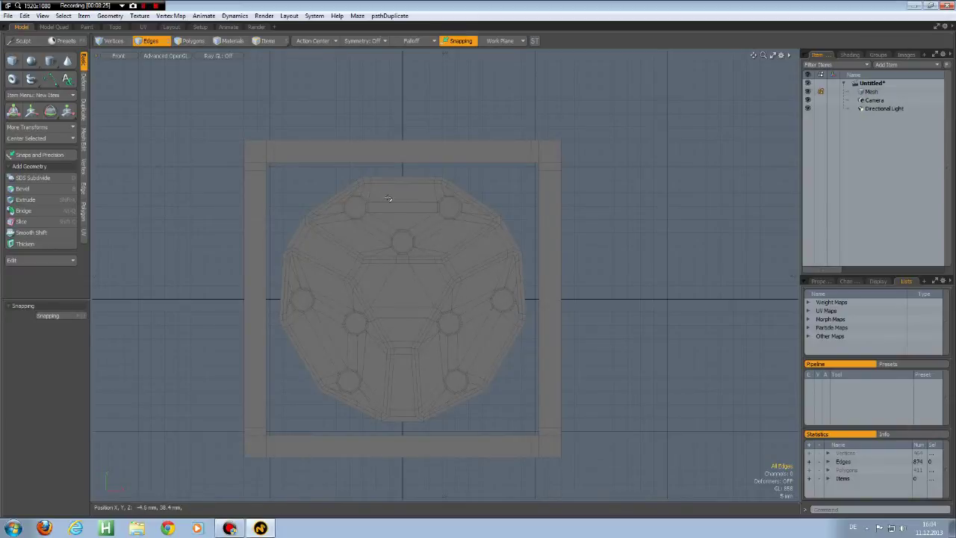
# - Turn on symmetry across the X axis
pyautogui.scroll(5, 320, 410)
pyautogui.scroll(-5, 320, 411)
pyautogui.scroll(3, 319, 411)
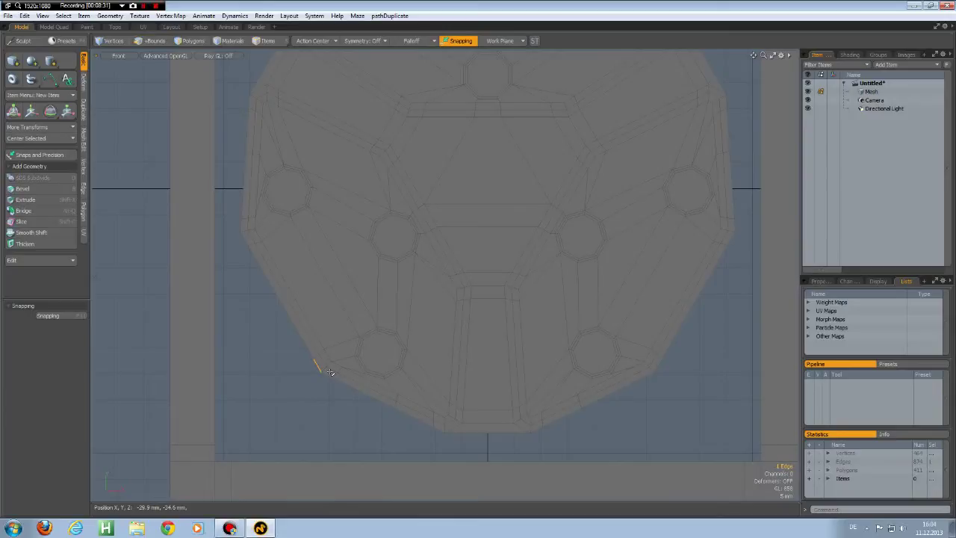
pyautogui.click(358, 40)
pyautogui.click(358, 47)
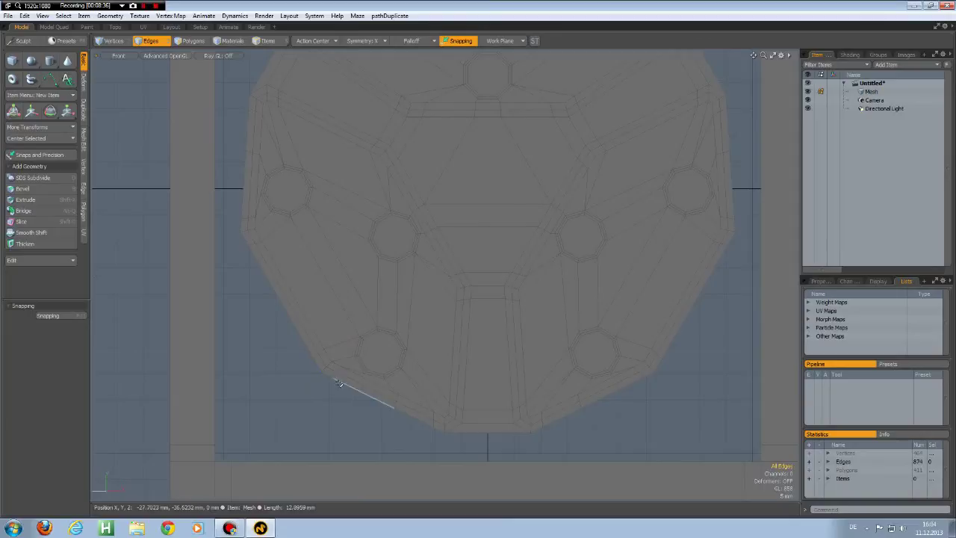
# - Bridge the two edges at each lower corner of the joined panels to the frame's lower inner corner edges
pyautogui.click(318, 366)
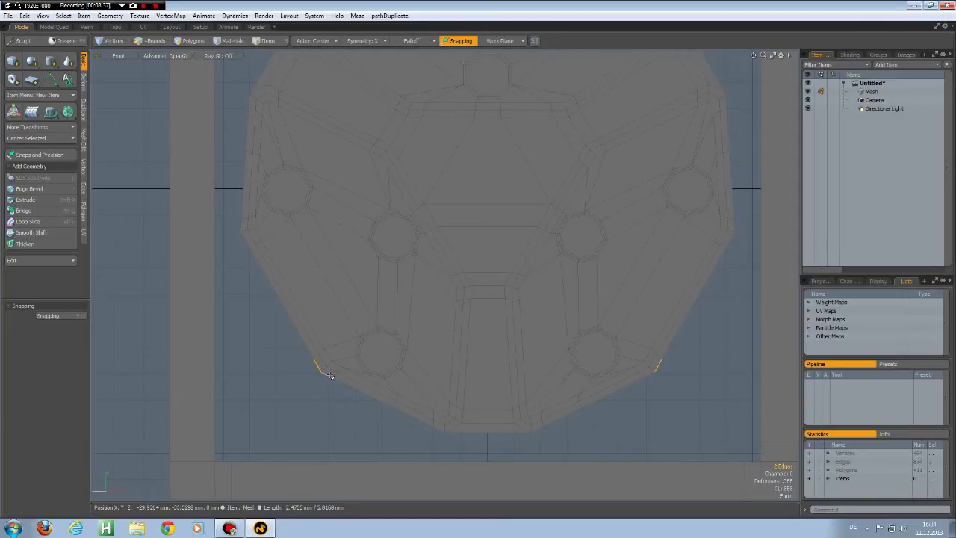
pyautogui.keyDown('shift'); pyautogui.click(216, 454); pyautogui.keyUp('shift')
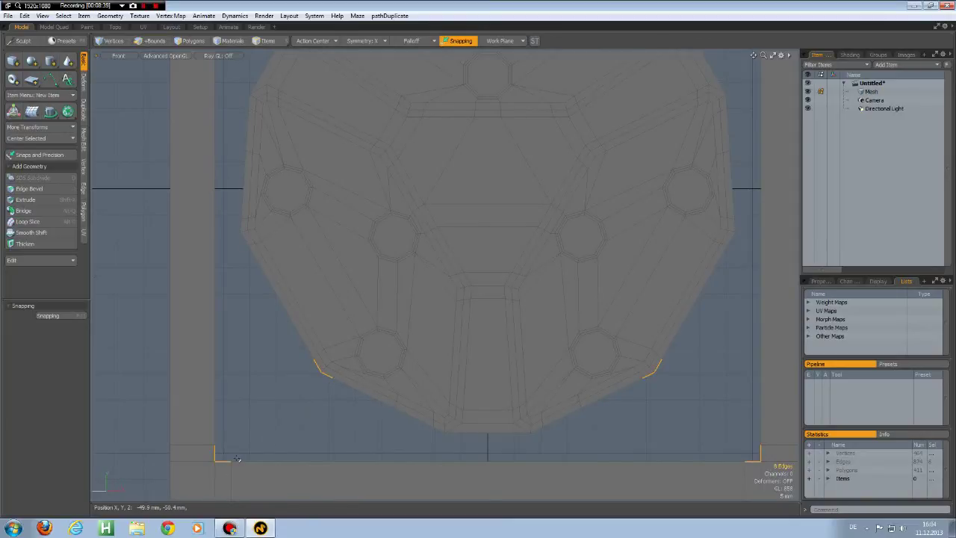
pyautogui.press('b')
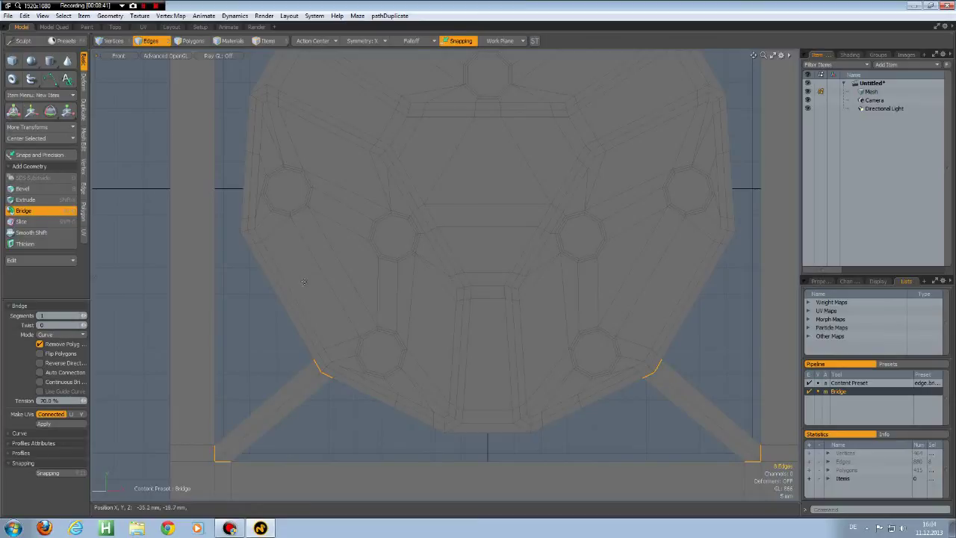
pyautogui.keyDown('alt'); pyautogui.moveTo(392, 115); pyautogui.dragTo(425, 423); pyautogui.keyUp('alt')
pyautogui.scroll(2, 329, 338)
pyautogui.press('space')
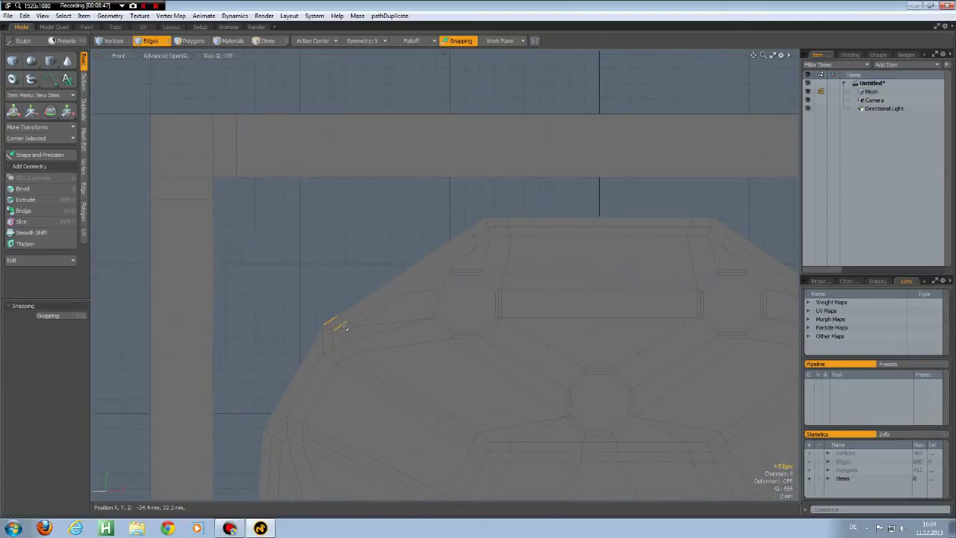
# - Bridge the upper corner edges of the joined panels to the edges at the frame's upper inner corners
pyautogui.click(333, 321)
pyautogui.click(334, 317)
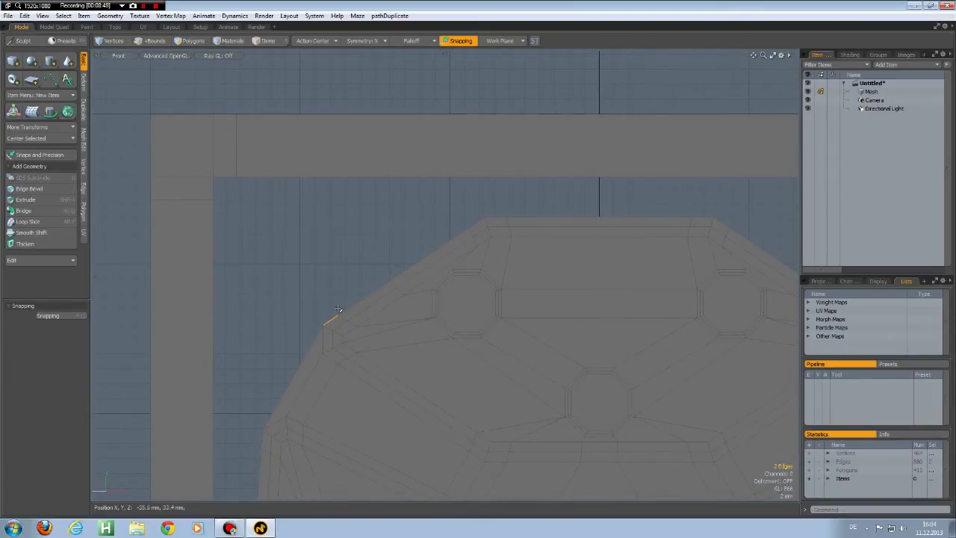
pyautogui.keyDown('shift'); pyautogui.click(214, 190); pyautogui.keyUp('shift')
pyautogui.keyDown('shift'); pyautogui.click(224, 177); pyautogui.keyUp('shift')
pyautogui.hotkey('shift', 'b')
pyautogui.scroll(-6, 438, 255)
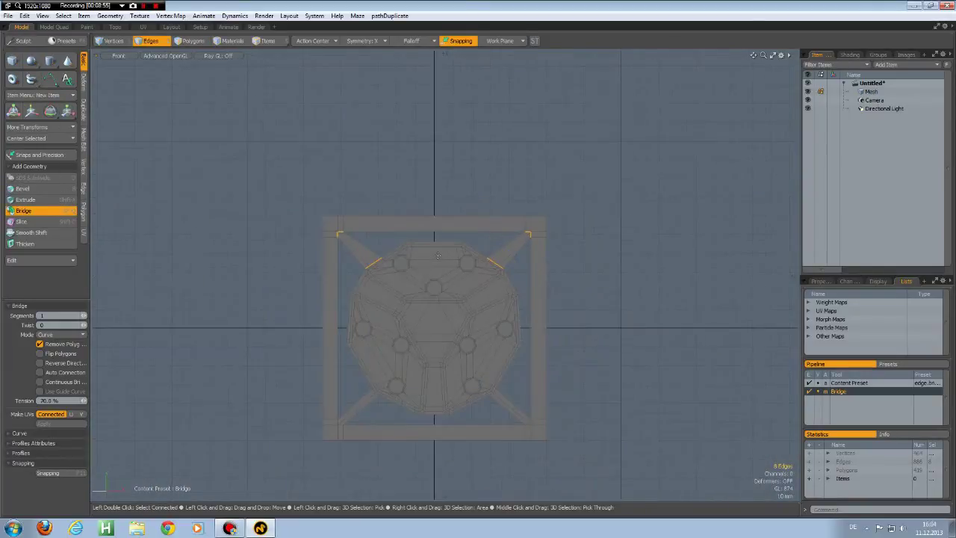
pyautogui.scroll(2, 407, 243)
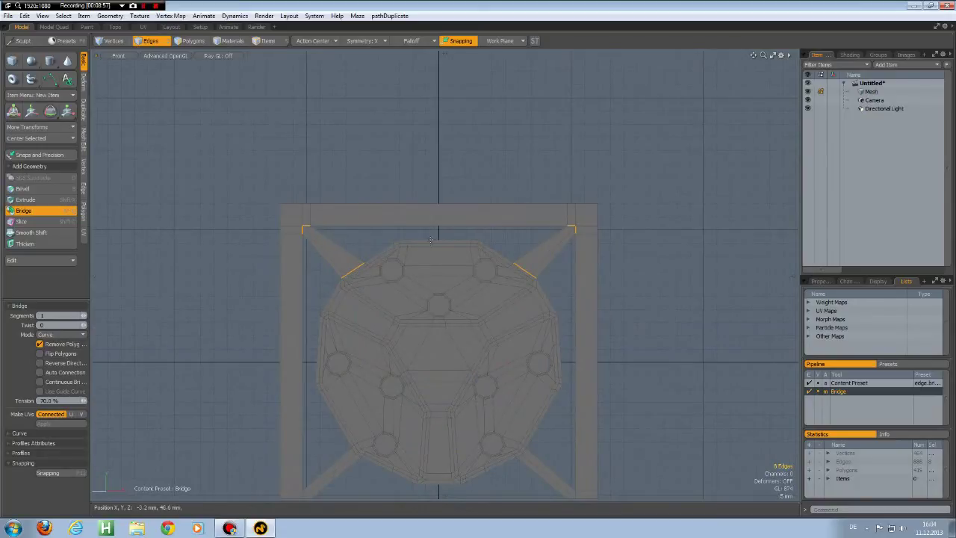
pyautogui.press('q')
# - Examine the edge loops around the gaps and count the panel-side edges that border the upper gap
pyautogui.doubleClick(440, 227)
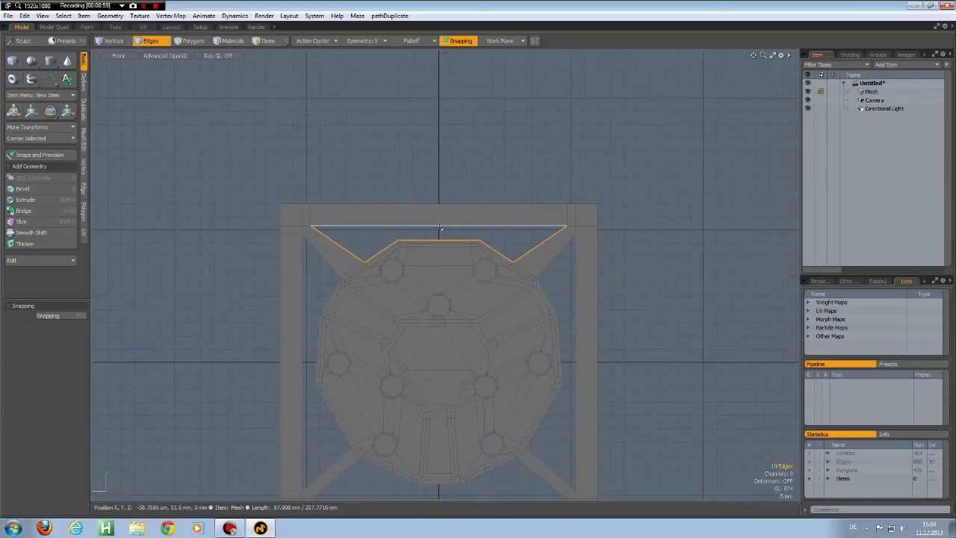
pyautogui.doubleClick(576, 349)
pyautogui.doubleClick(529, 495)
pyautogui.click(652, 335)
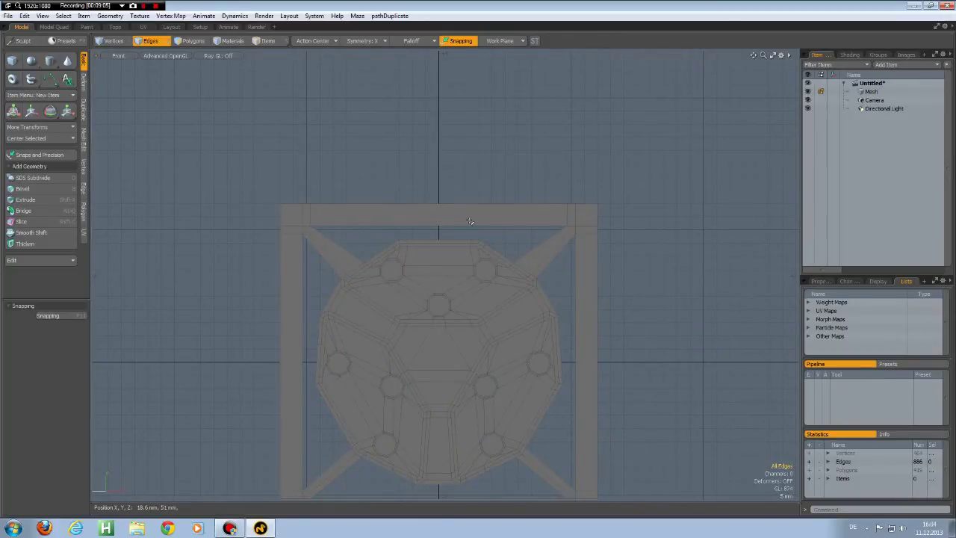
pyautogui.doubleClick(383, 226)
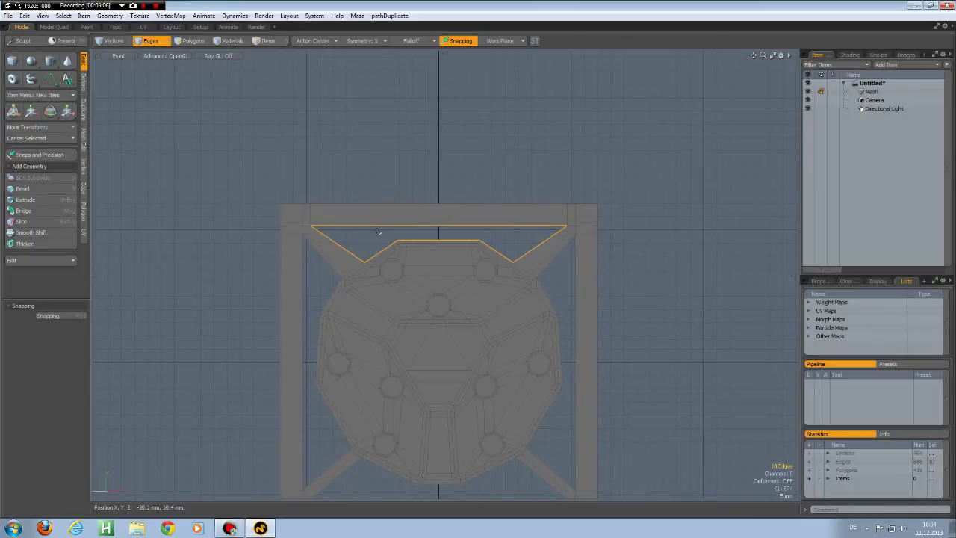
pyautogui.keyDown('ctrl'); pyautogui.click(339, 248); pyautogui.keyUp('ctrl')
pyautogui.keyDown('ctrl'); pyautogui.click(418, 223); pyautogui.keyUp('ctrl')
pyautogui.press('2')
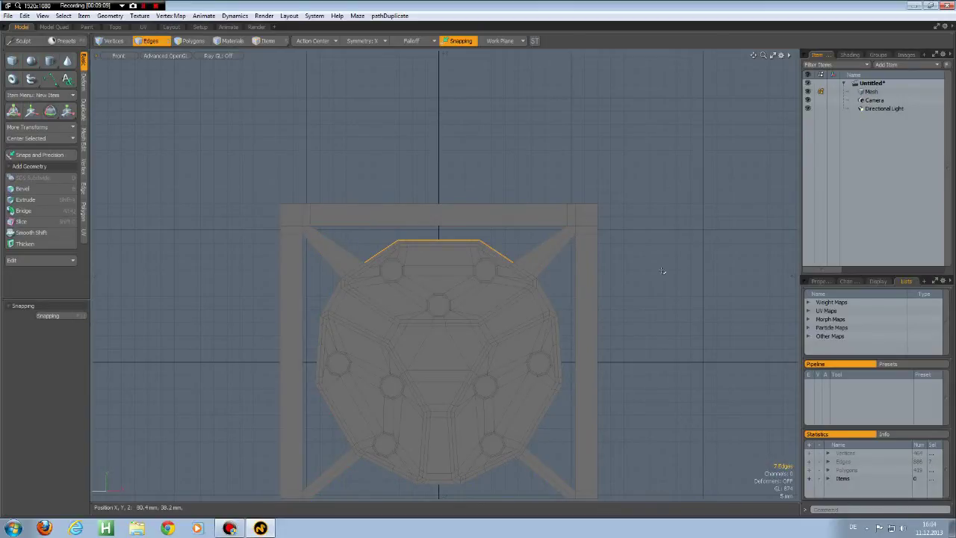
# - Loop-slice the frame's upper side with six uniform cuts
pyautogui.click(438, 205)
pyautogui.hotkey('alt', 'c')
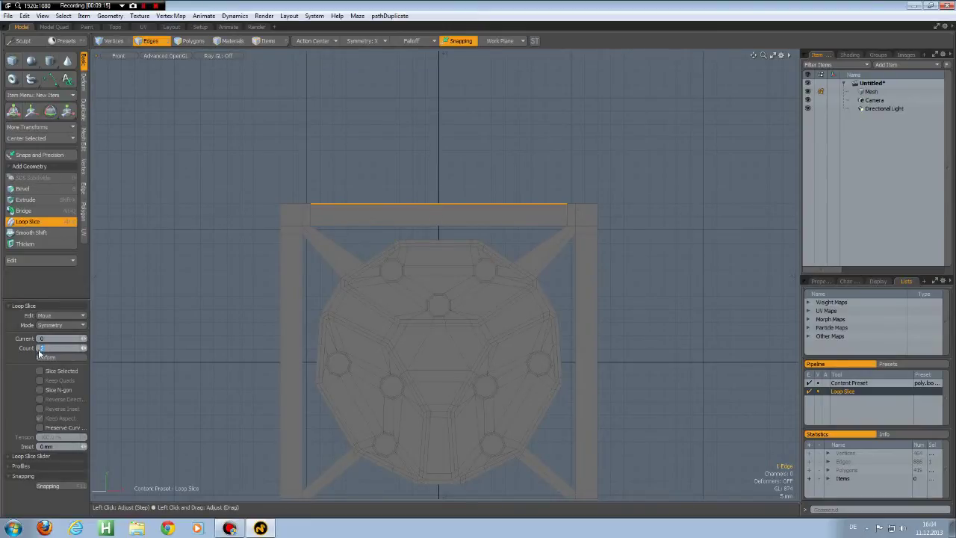
pyautogui.click(62, 325)
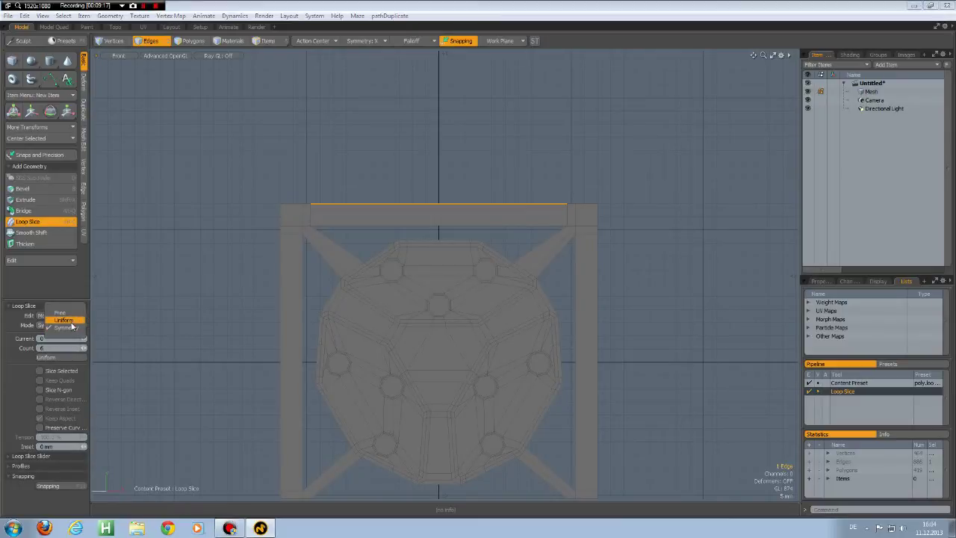
pyautogui.click(60, 315)
pyautogui.press('space')
# - Apply the same six uniform loop slices to the frame's two vertical sides and its lower side
pyautogui.click(308, 294)
pyautogui.scroll(-5, 449, 440)
pyautogui.keyDown('shift'); pyautogui.click(421, 448); pyautogui.keyUp('shift')
pyautogui.press('2')
pyautogui.hotkey('alt', 'l')
pyautogui.press('space')
# - Fill the upper gap by bridging the panel outline to the frame's inner edges, leaving the diagonal connector edges unselected
pyautogui.scroll(5, 455, 431)
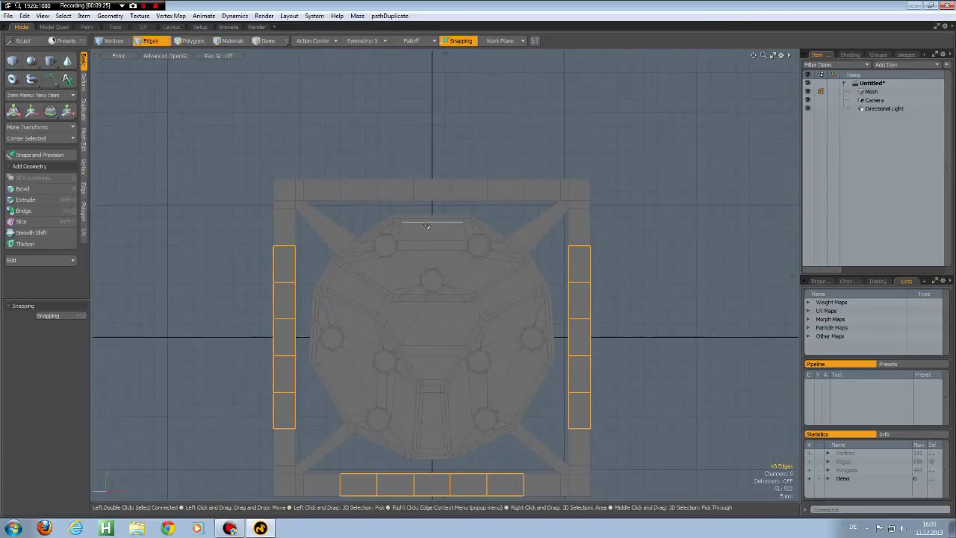
pyautogui.doubleClick(387, 202)
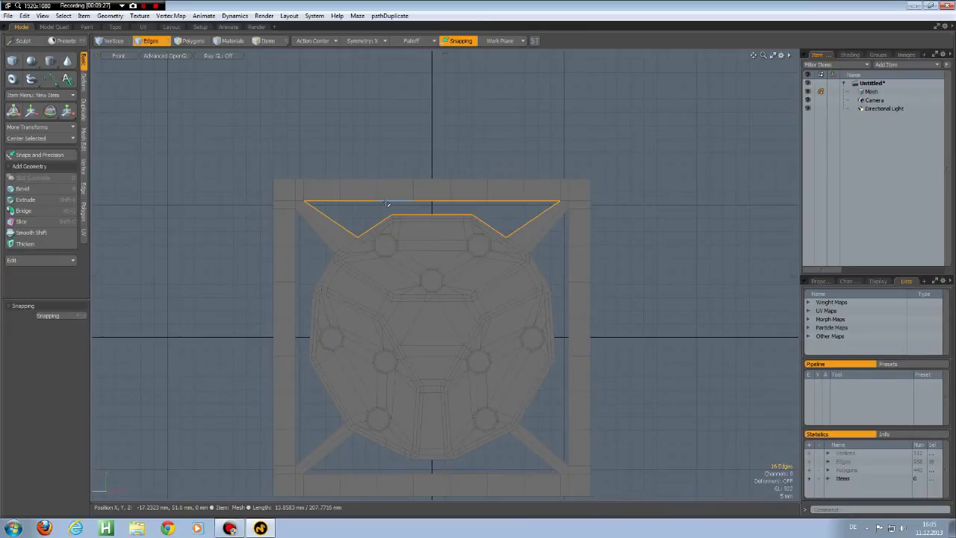
pyautogui.press('ctrl')
pyautogui.keyDown('ctrl'); pyautogui.moveTo(321, 220); pyautogui.dragTo(354, 219); pyautogui.keyUp('ctrl')
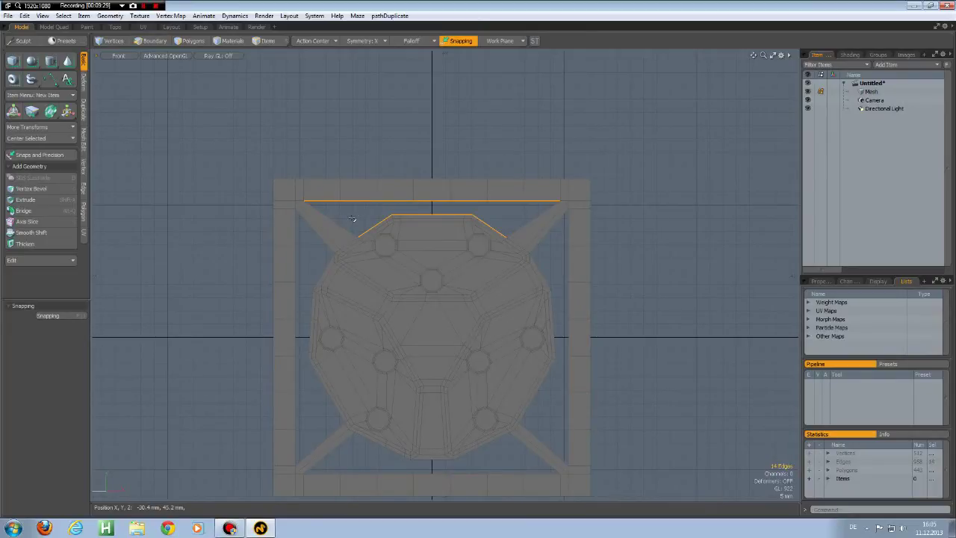
pyautogui.hotkey('alt', 'q')
pyautogui.click(668, 296)
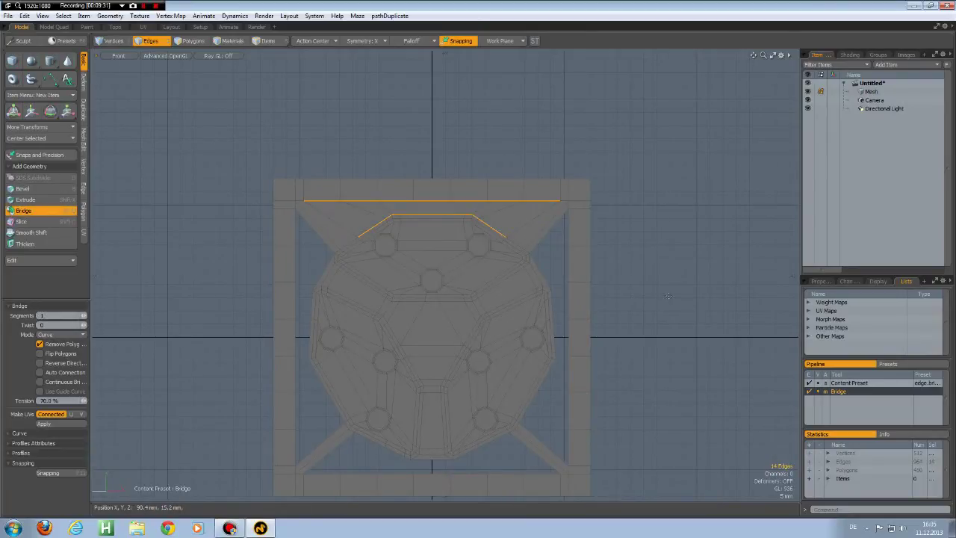
pyautogui.press('space')
# - Bridge the panel outline to the frame's inner edges across both side gaps, excluding the diagonal connector edges
pyautogui.doubleClick(547, 233)
pyautogui.press('ctrl')
pyautogui.keyDown('ctrl'); pyautogui.moveTo(541, 220); pyautogui.dragTo(566, 321); pyautogui.keyUp('ctrl')
pyautogui.keyDown('ctrl'); pyautogui.click(549, 434); pyautogui.keyUp('ctrl')
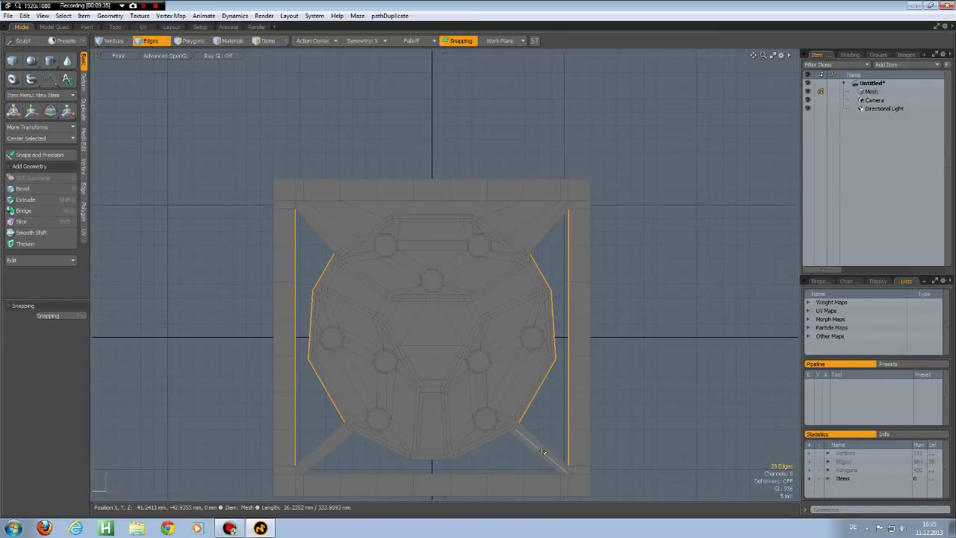
pyautogui.click(23, 211)
pyautogui.press('space')
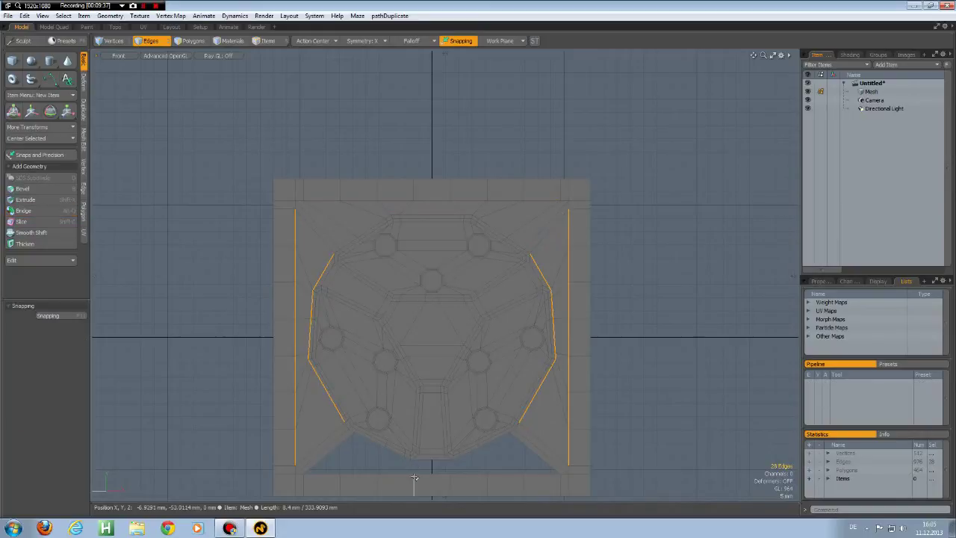
# - Close the lower gap by bridging the panel outline to the frame's lower inner edges, and clear the selection
pyautogui.doubleClick(379, 472)
pyautogui.keyDown('ctrl'); pyautogui.click(332, 451); pyautogui.keyUp('ctrl')
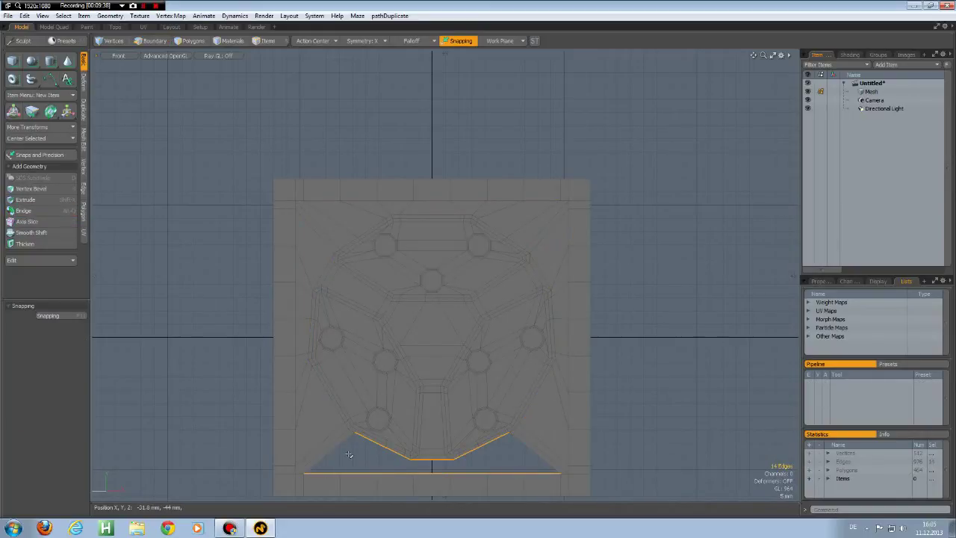
pyautogui.click(23, 211)
pyautogui.press('space')
pyautogui.click(674, 383)
# - Switch to the perspective view and hide the grid
pyautogui.moveTo(661, 403); pyautogui.dragTo(612, 334, button='middle')
pyautogui.hotkey('ctrl', 'space')
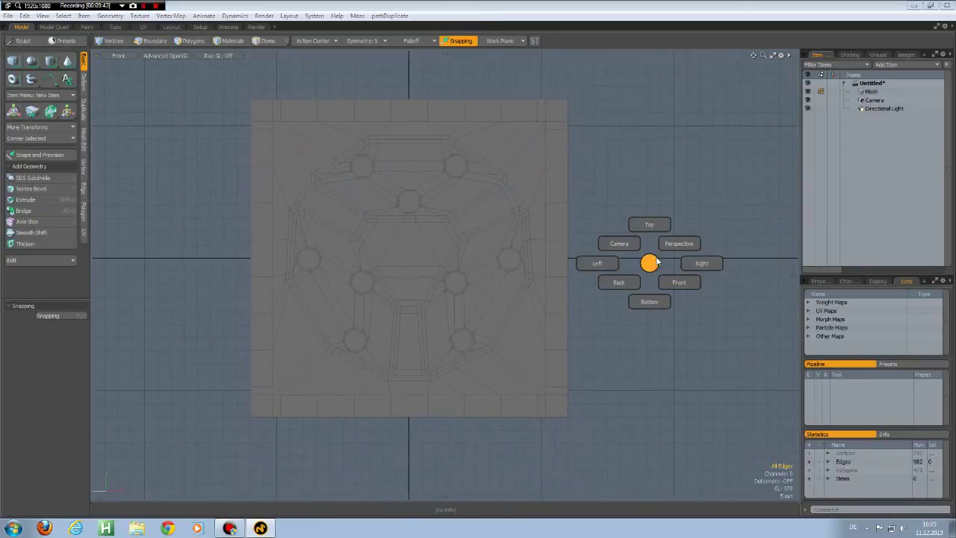
pyautogui.click(681, 241)
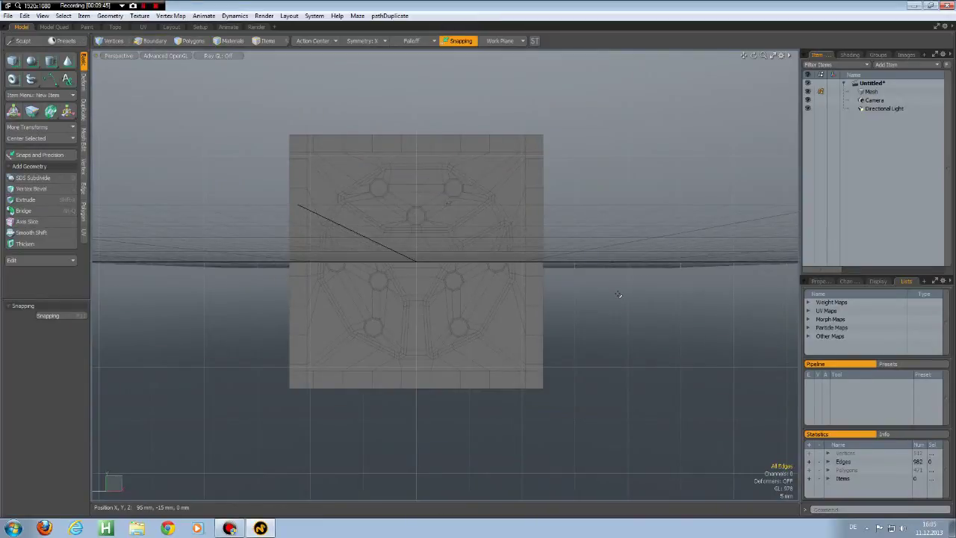
pyautogui.hotkey('alt', 'space')
pyautogui.click(617, 332)
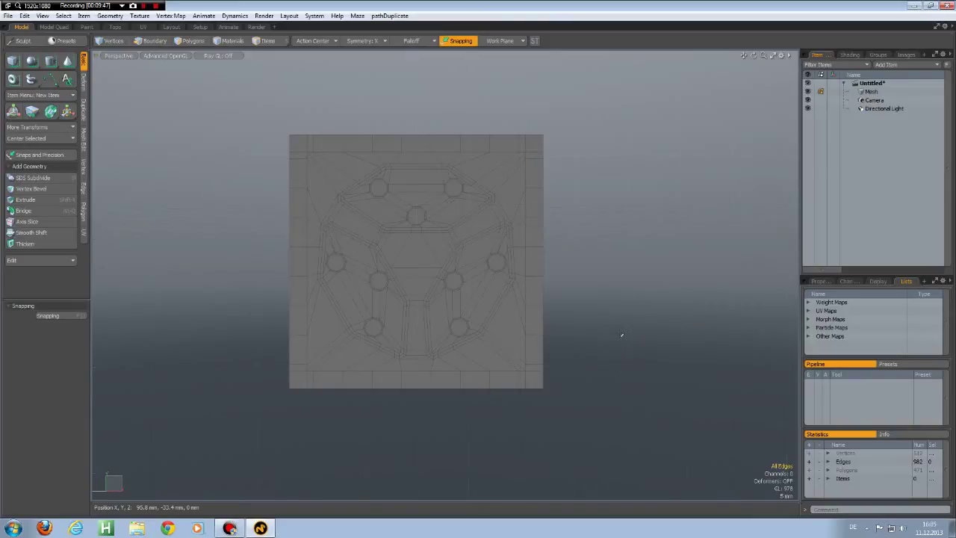
# - Select the tile's outer border loop and extend it backward along Z by about 13 mm to form side walls
pyautogui.keyDown('alt'); pyautogui.moveTo(598, 321); pyautogui.dragTo(517, 337); pyautogui.keyUp('alt')
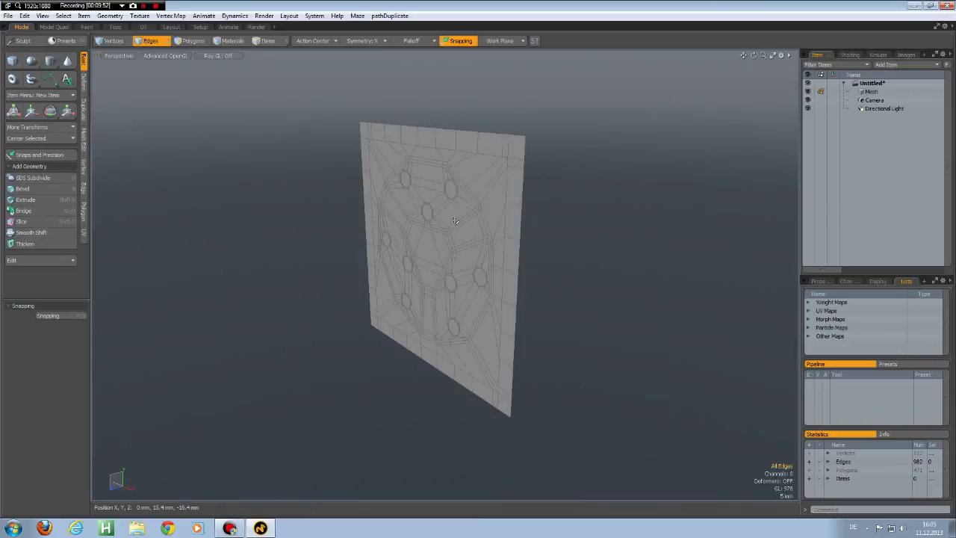
pyautogui.scroll(3, 476, 168)
pyautogui.keyDown('alt'); pyautogui.keyDown('shift'); pyautogui.moveTo(460, 283); pyautogui.dragTo(426, 282); pyautogui.keyUp('shift'); pyautogui.keyUp('alt')
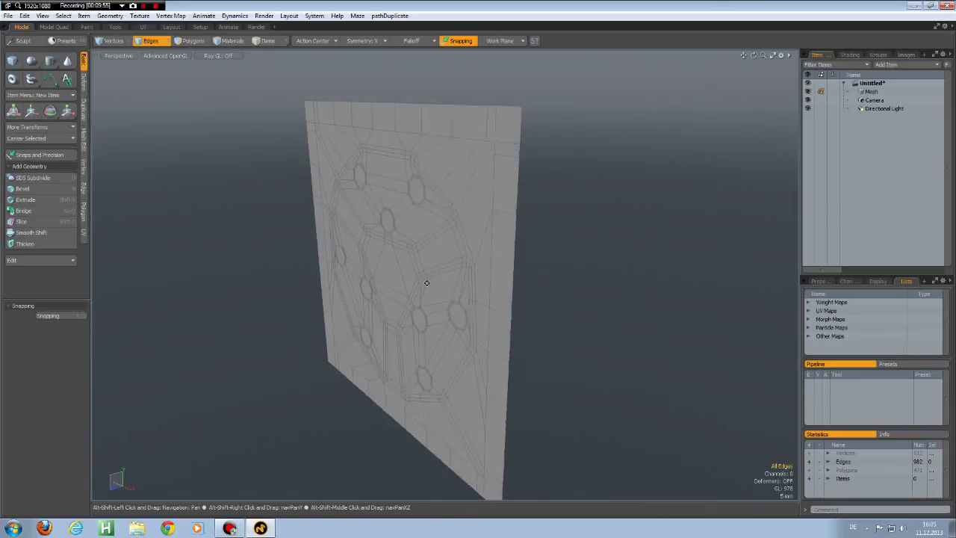
pyautogui.doubleClick(517, 199)
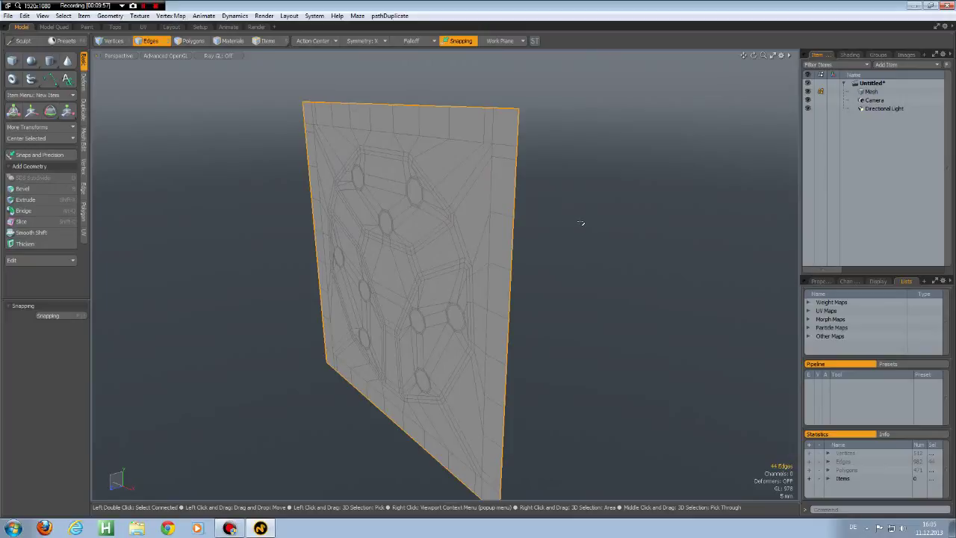
pyautogui.hotkey('shift', 'x')
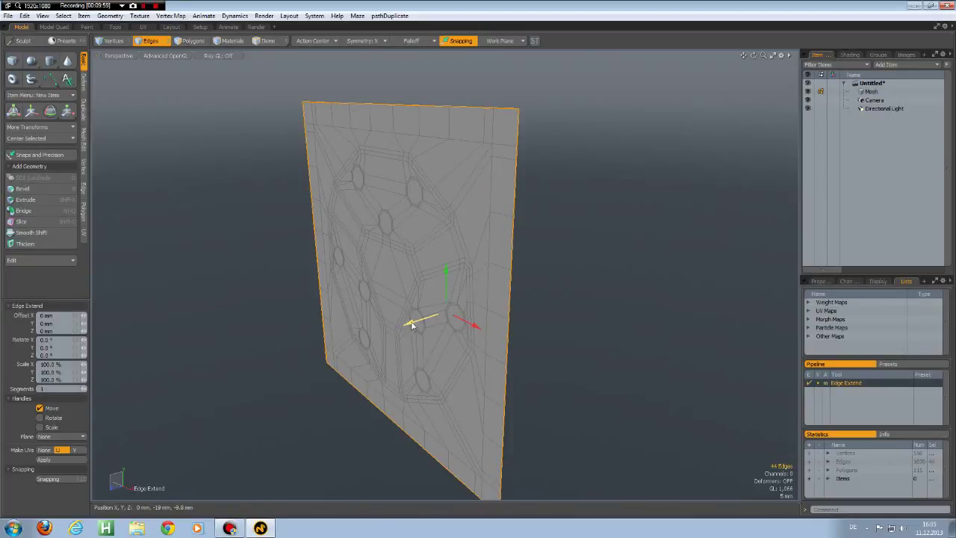
pyautogui.moveTo(409, 323); pyautogui.dragTo(456, 309)
pyautogui.press('space')
pyautogui.click(587, 276)
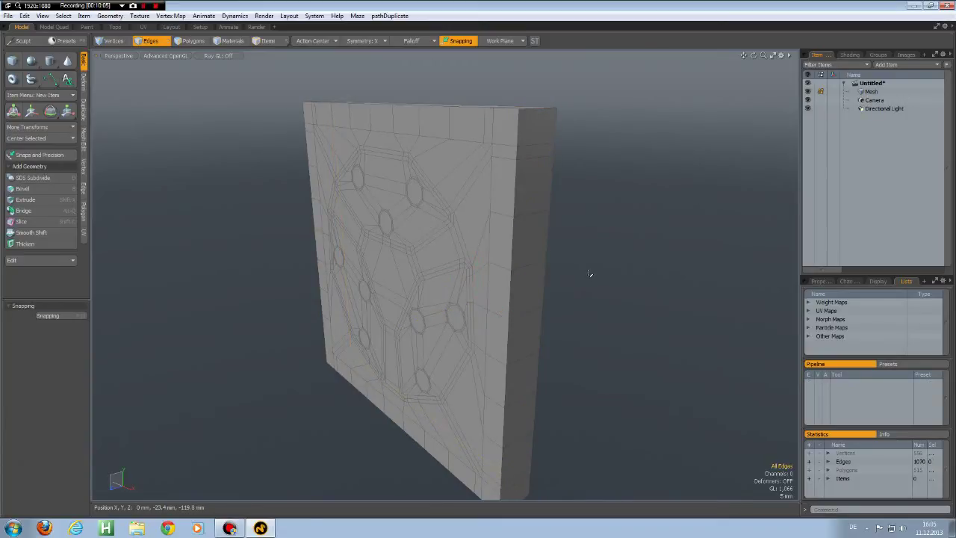
# - Add an edge loop around the tile's side walls and check the shape with the subdivision surface preview
pyautogui.hotkey('alt', 'l')
pyautogui.click(538, 212)
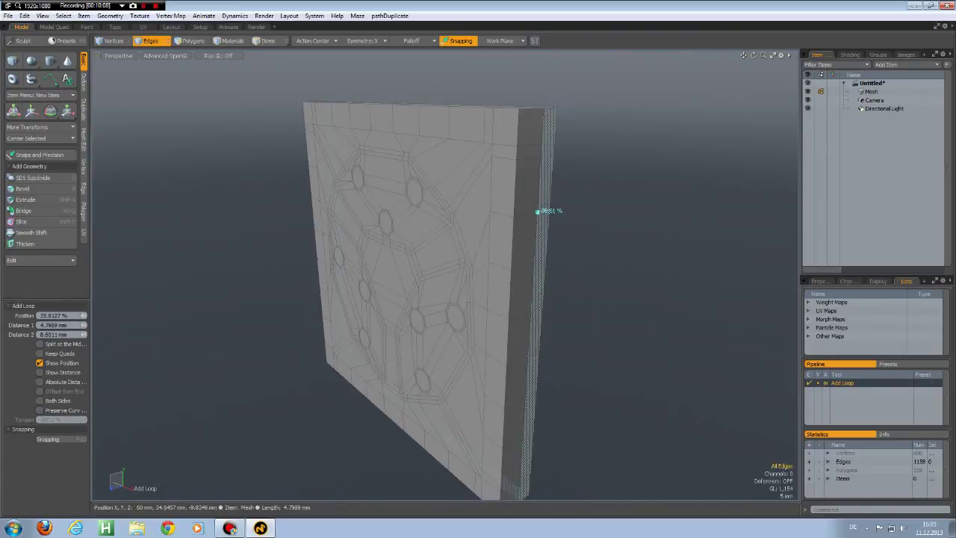
pyautogui.press('space')
pyautogui.press('Tab')
pyautogui.keyDown('alt'); pyautogui.moveTo(642, 214); pyautogui.dragTo(620, 214); pyautogui.keyUp('alt')
pyautogui.press('Tab')
pyautogui.keyDown('alt'); pyautogui.moveTo(443, 354); pyautogui.dragTo(405, 335); pyautogui.keyUp('alt')
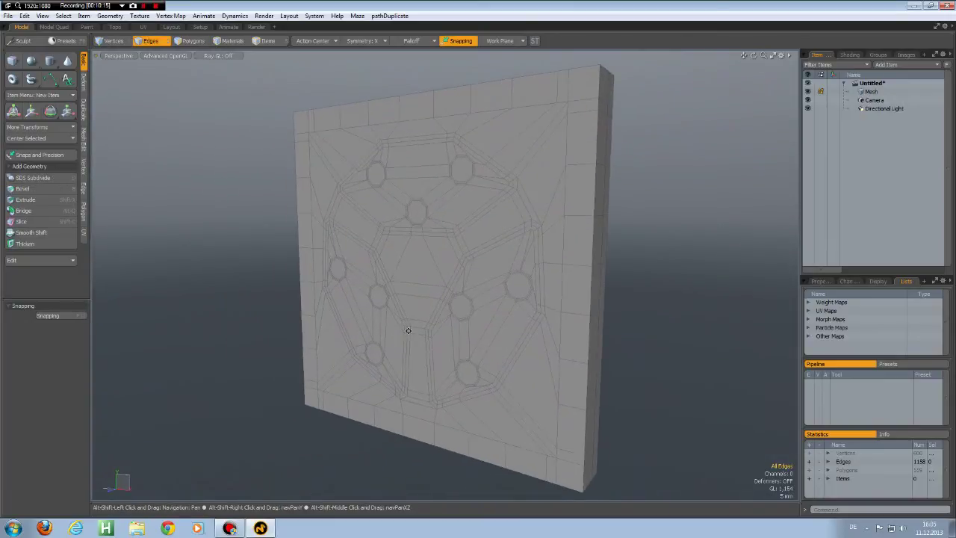
# - Recall the polygon selection set Plug, extrude the three panels backward along Z by about 26 mm, and clear the selection
pyautogui.click(64, 16)
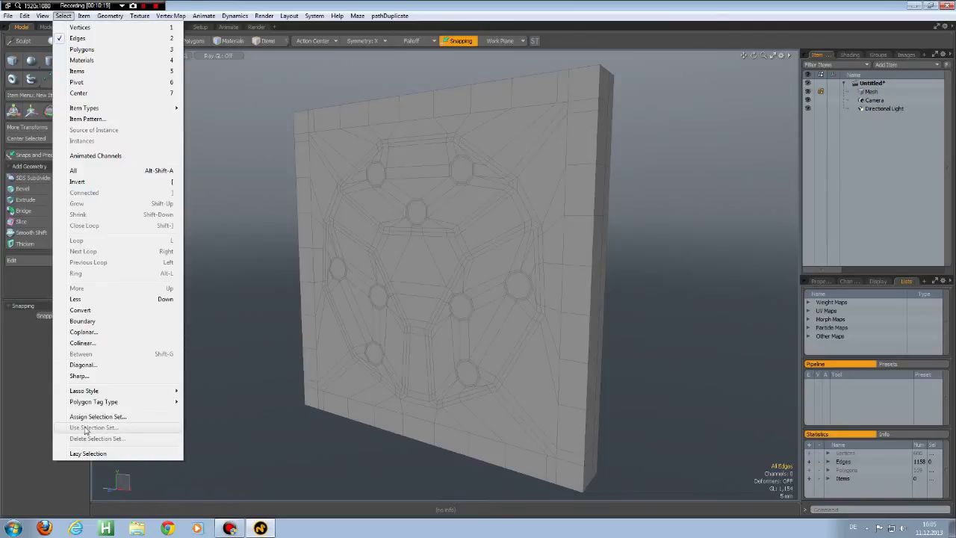
pyautogui.click(214, 110)
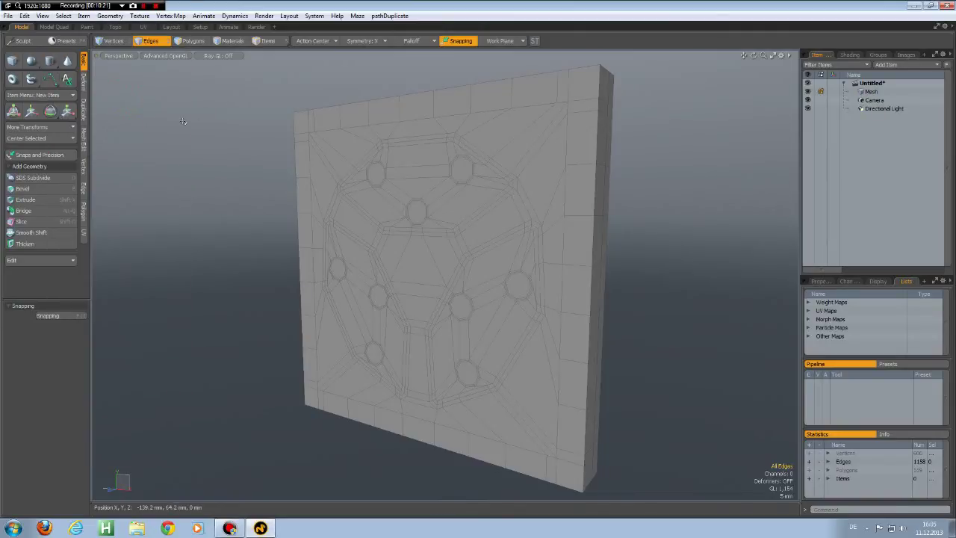
pyautogui.click(194, 41)
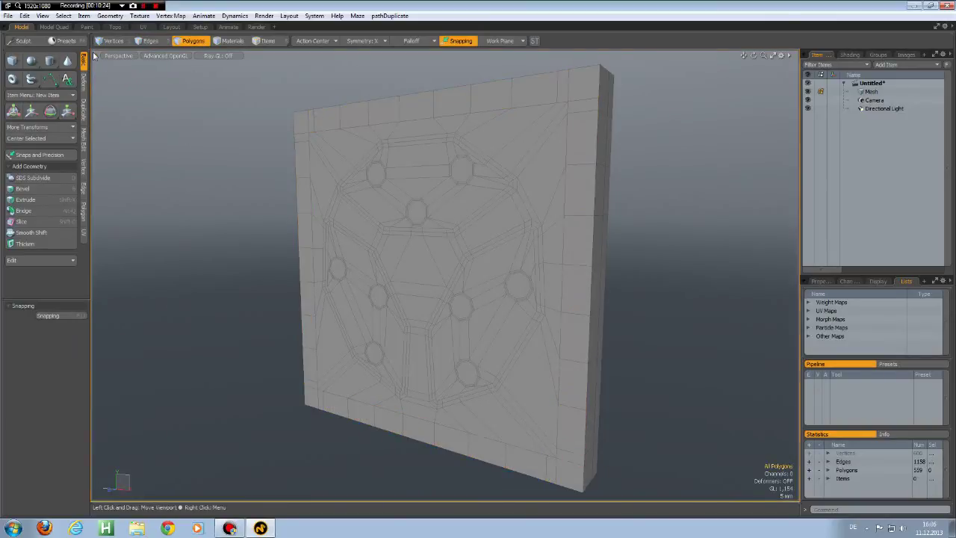
pyautogui.click(65, 16)
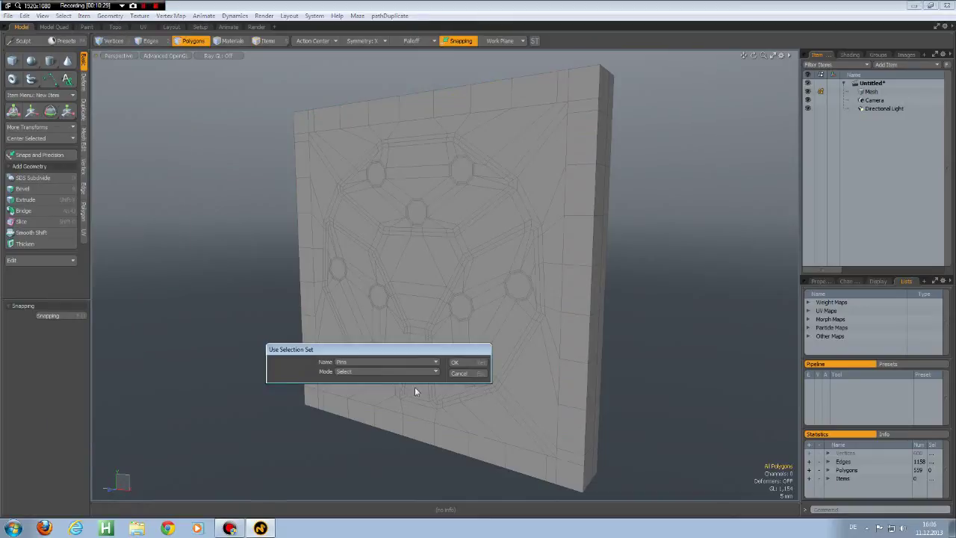
pyautogui.click(435, 362)
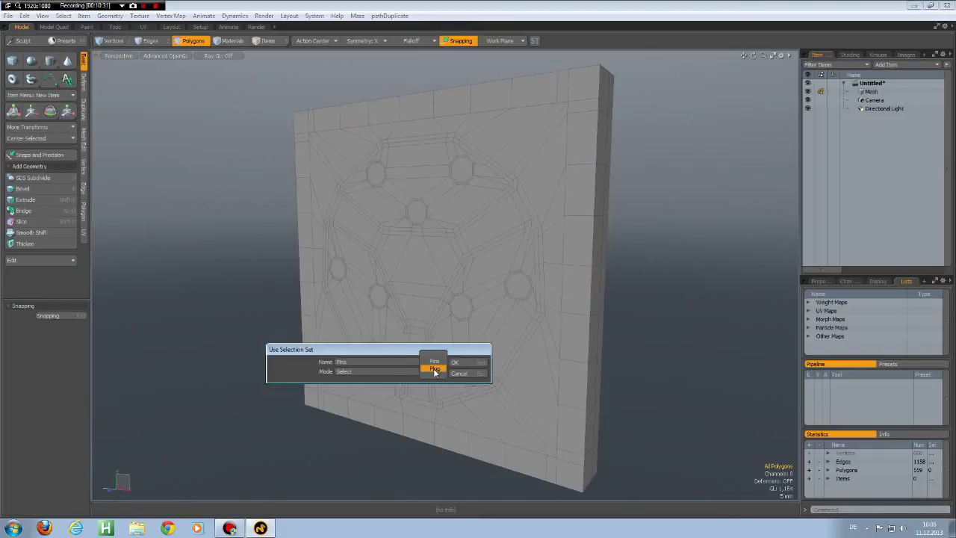
pyautogui.click(435, 372)
pyautogui.click(467, 363)
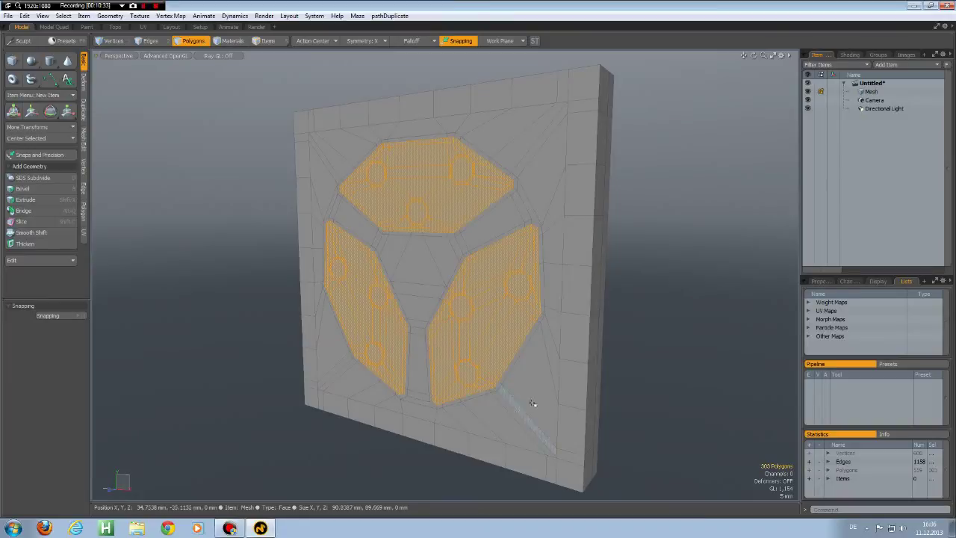
pyautogui.hotkey('shift', 'x')
pyautogui.keyDown('alt'); pyautogui.moveTo(710, 324); pyautogui.dragTo(654, 352); pyautogui.keyUp('alt')
pyautogui.moveTo(422, 300); pyautogui.dragTo(495, 283)
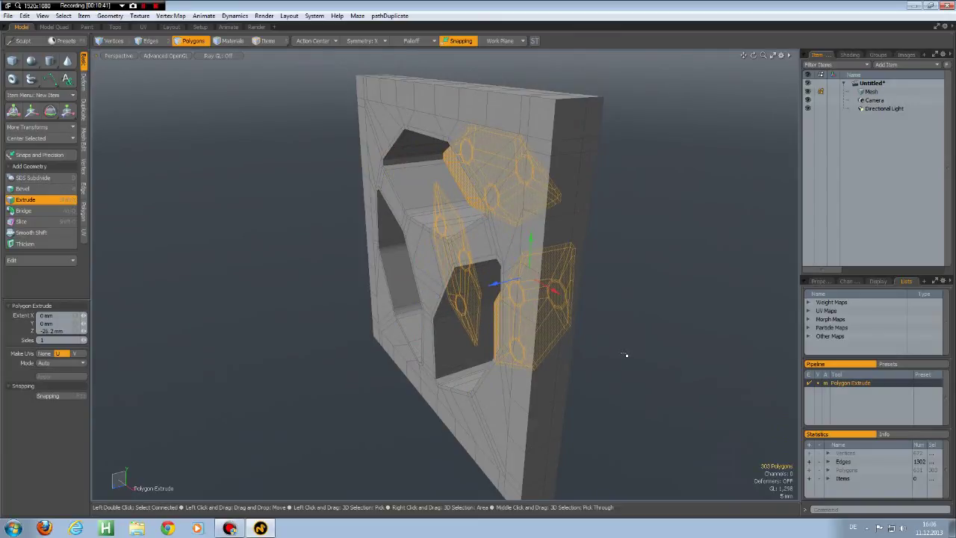
pyautogui.press('space')
pyautogui.keyDown('alt'); pyautogui.moveTo(619, 363); pyautogui.dragTo(680, 336); pyautogui.keyUp('alt')
pyautogui.click(681, 336)
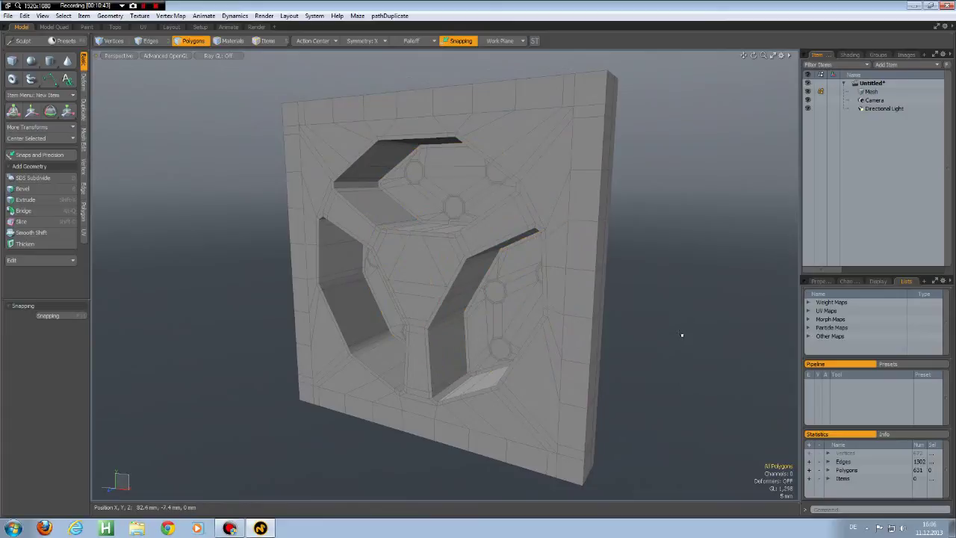
# - Recall the selection set Pins and extrude the pin faces backward in three segments: a short one, a long one, and about 0.6 mm
pyautogui.click(66, 15)
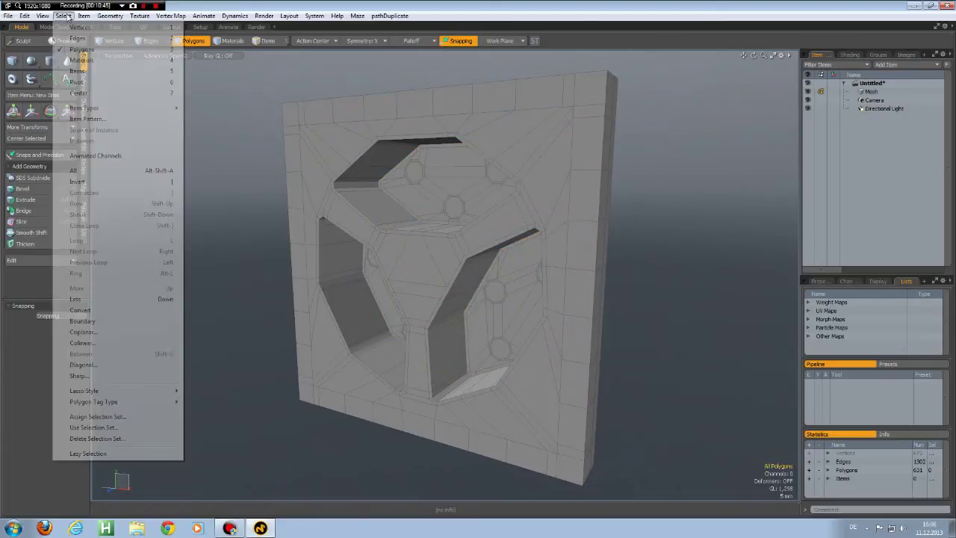
pyautogui.click(94, 428)
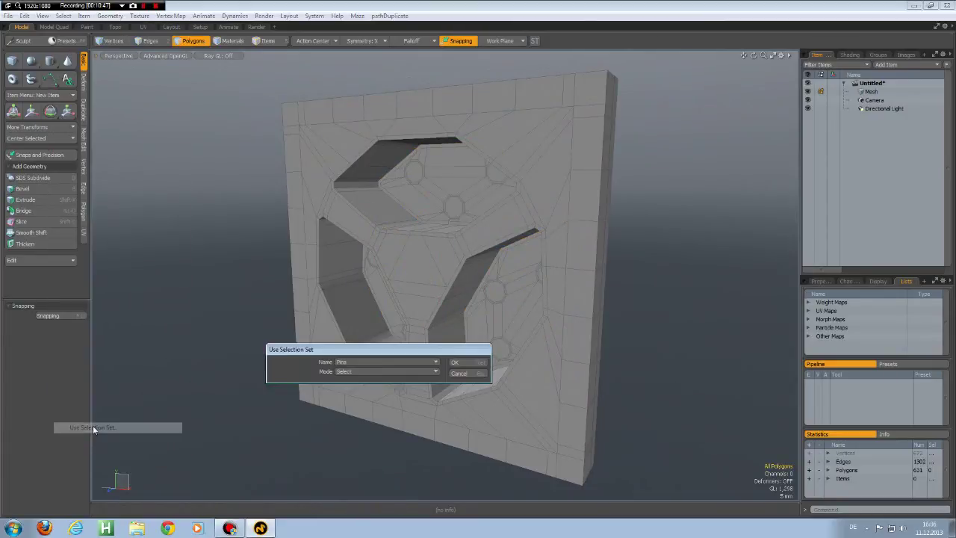
pyautogui.click(484, 364)
pyautogui.keyDown('alt'); pyautogui.moveTo(702, 320); pyautogui.dragTo(604, 330); pyautogui.keyUp('alt')
pyautogui.hotkey('shift', 'x')
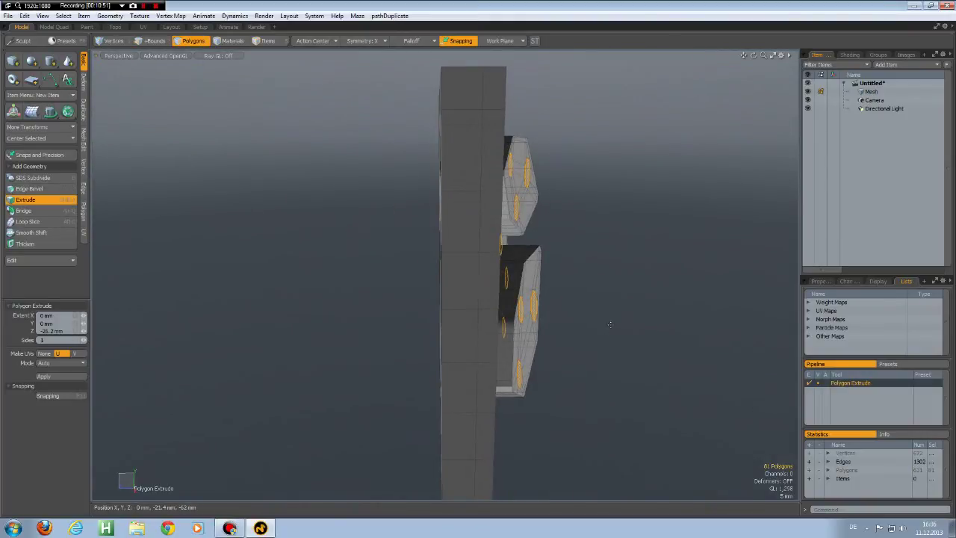
pyautogui.moveTo(479, 281); pyautogui.dragTo(482, 281)
pyautogui.keyDown('shift'); pyautogui.click(606, 349); pyautogui.keyUp('shift')
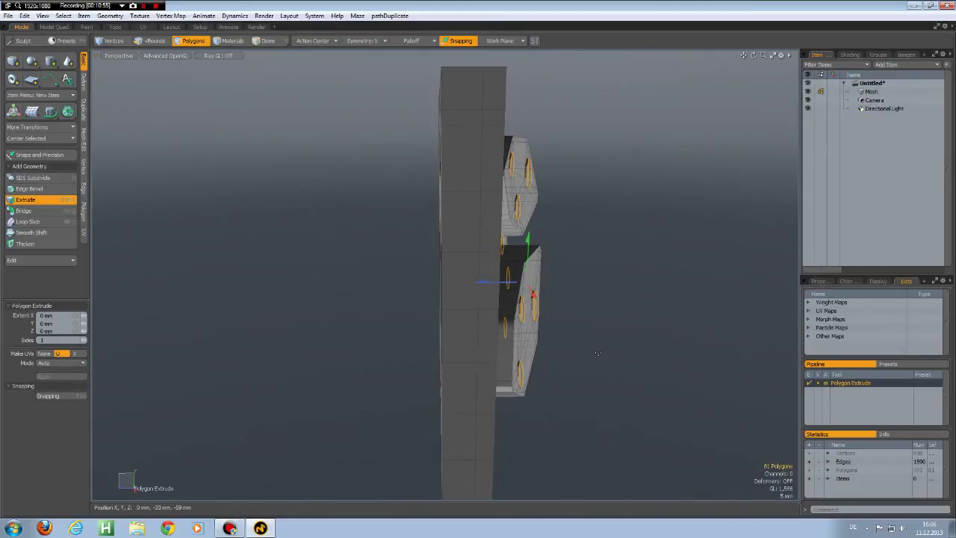
pyautogui.moveTo(482, 285); pyautogui.dragTo(570, 282)
pyautogui.keyDown('shift'); pyautogui.click(647, 319); pyautogui.keyUp('shift')
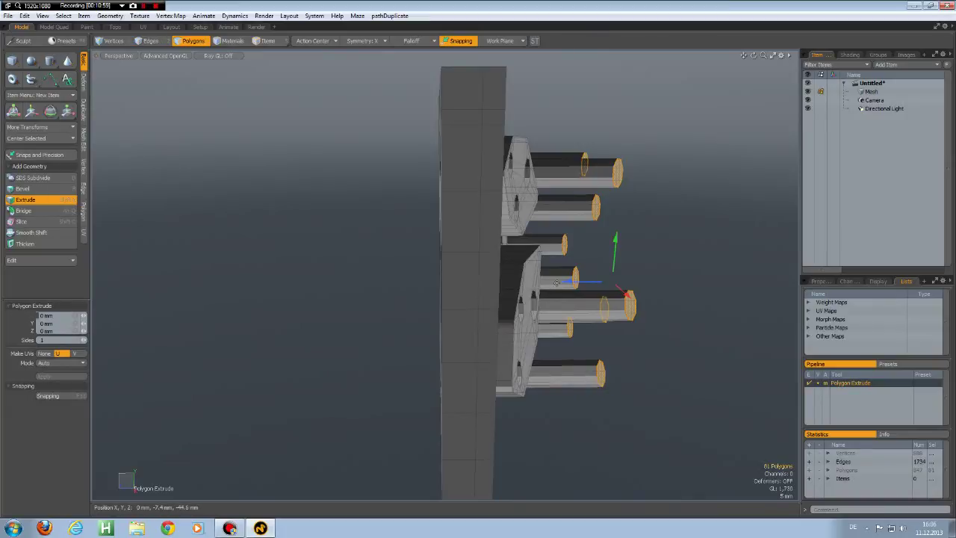
pyautogui.moveTo(568, 281); pyautogui.dragTo(569, 286)
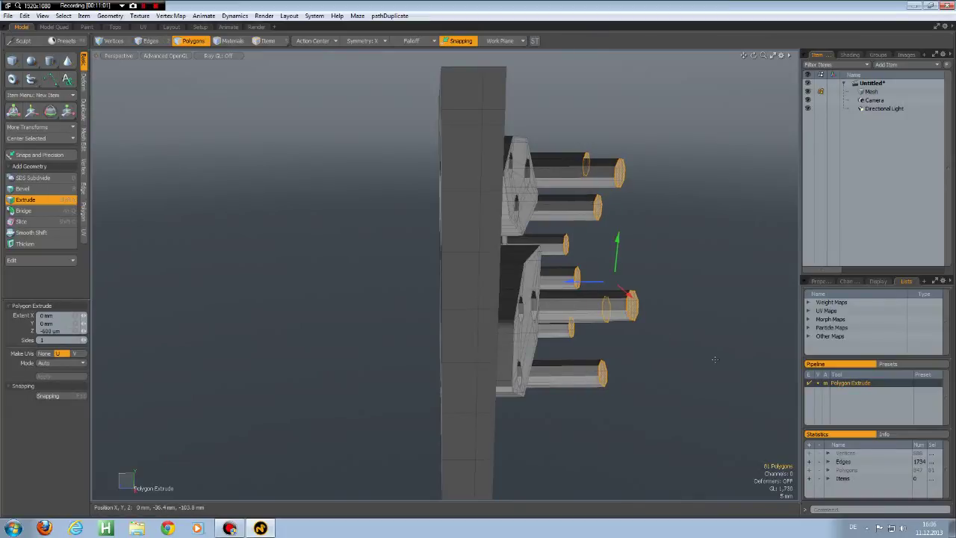
# - Grow the selection to the complete pins and assign them a black material
pyautogui.hotkey('shift', 'Up')
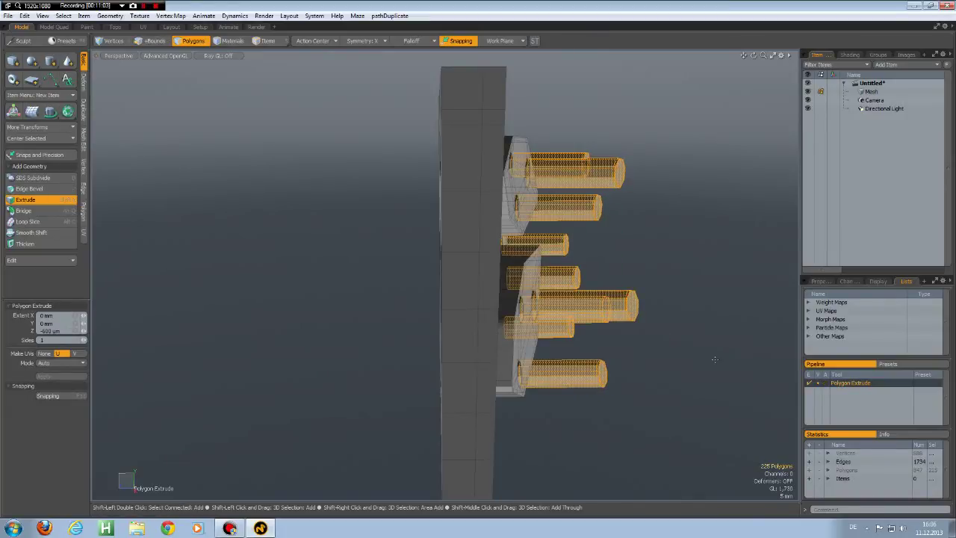
pyautogui.press('m')
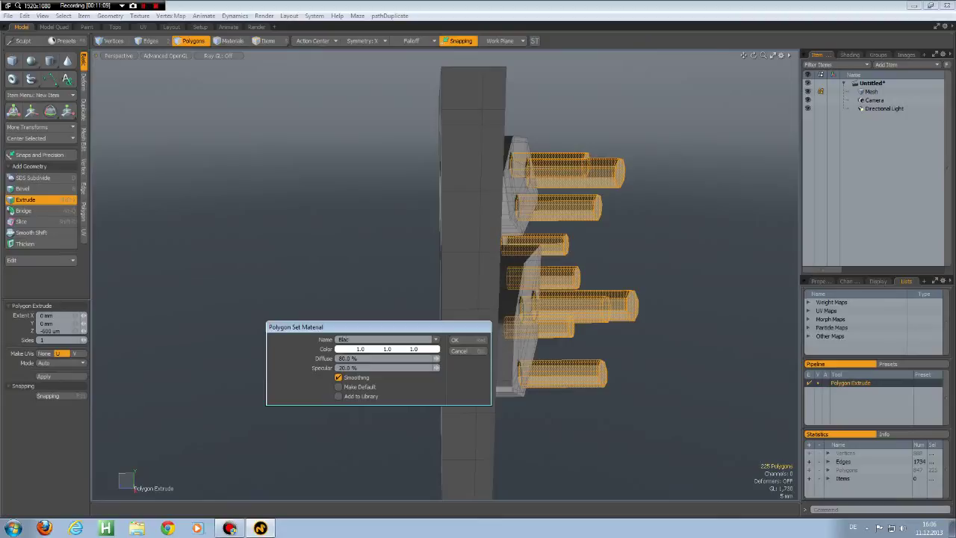
pyautogui.press('Return')
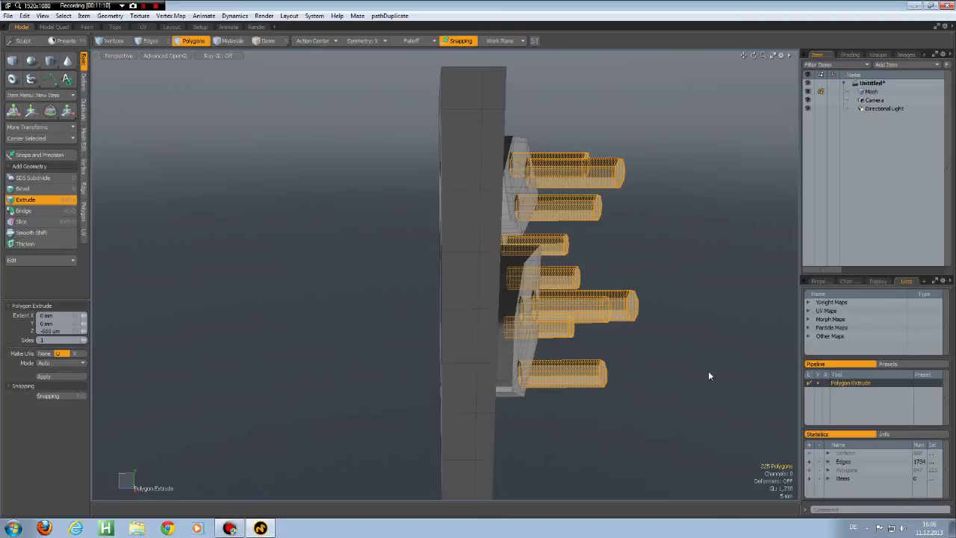
# - Take the pins out of view, assign a white material to the remaining tile polygons, and bring the pins back
pyautogui.press('Delete')
pyautogui.press('m')
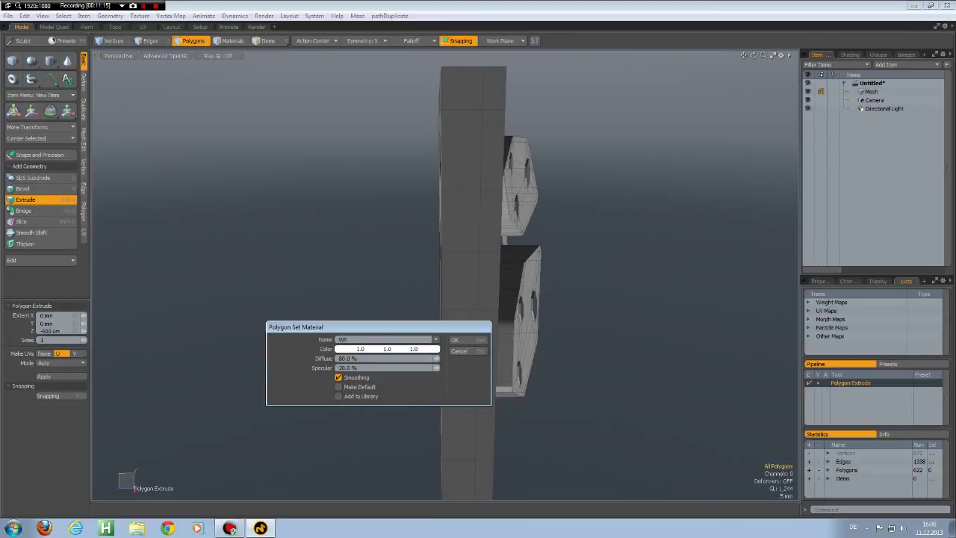
pyautogui.press('Return')
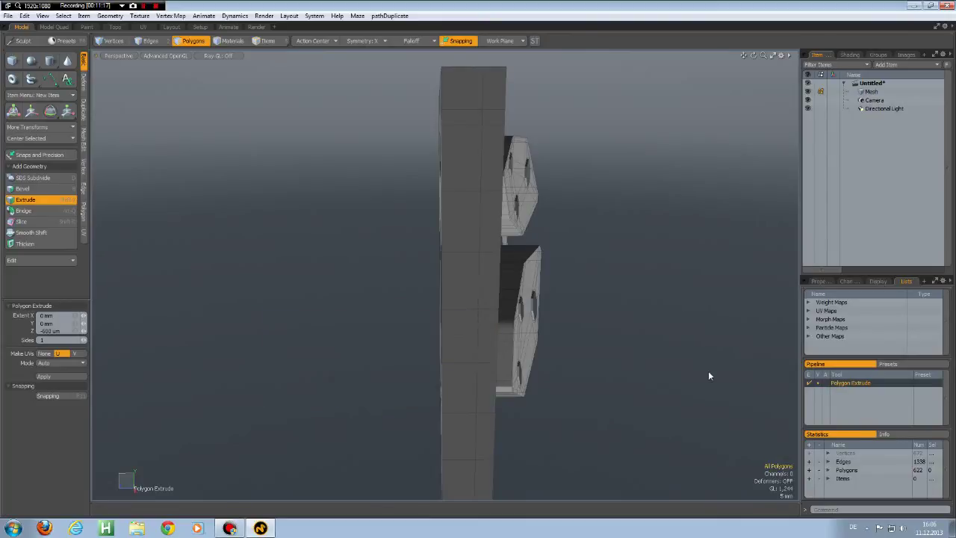
pyautogui.hotkey('ctrl', 'z')
# - Loop-slice the side walls of the three recesses with two symmetric loops at about 11.5%, and check the subdivision surface preview
pyautogui.keyDown('alt'); pyautogui.moveTo(478, 263); pyautogui.dragTo(373, 202); pyautogui.keyUp('alt')
pyautogui.press('2')
pyautogui.keyDown('shift'); pyautogui.moveTo(356, 277); pyautogui.dragTo(356, 288); pyautogui.keyUp('shift')
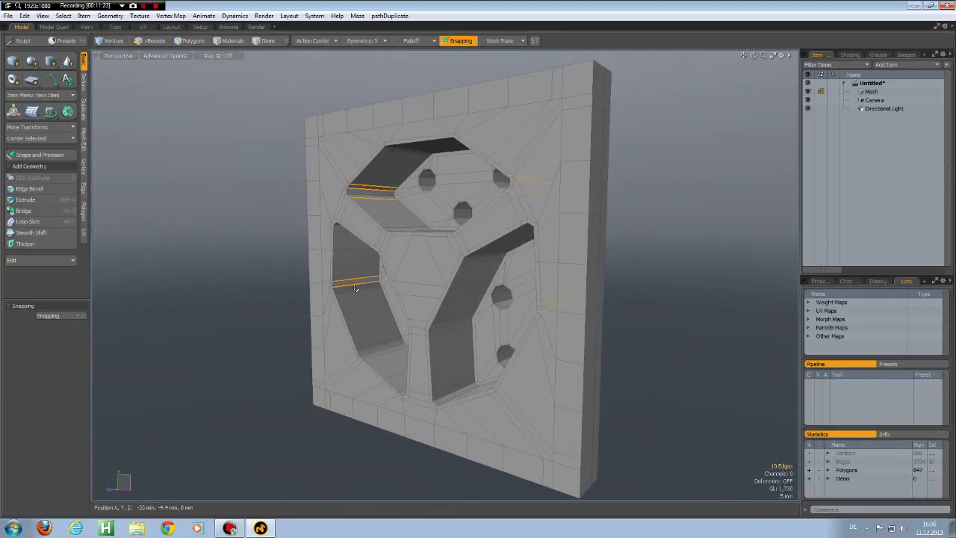
pyautogui.keyDown('shift'); pyautogui.moveTo(459, 306); pyautogui.dragTo(454, 327); pyautogui.keyUp('shift')
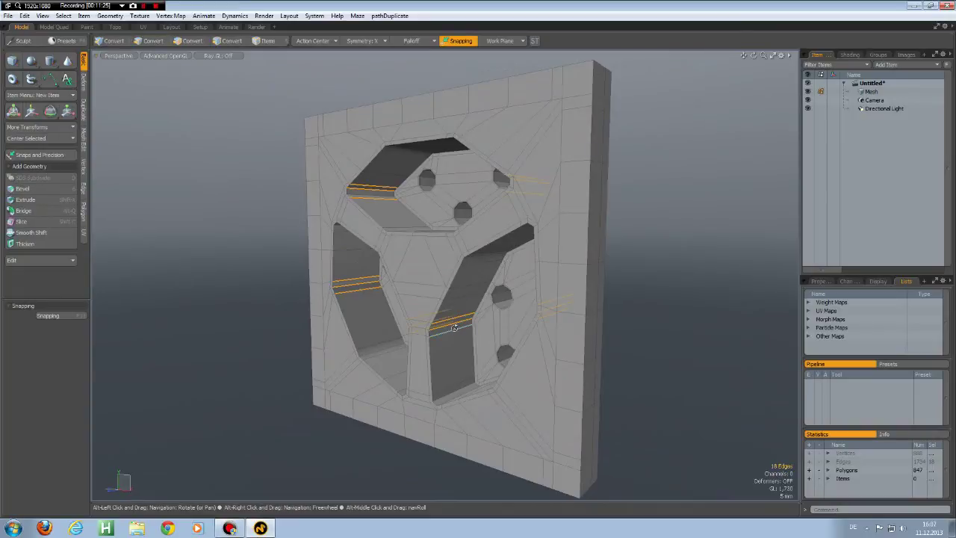
pyautogui.hotkey('alt', 'c')
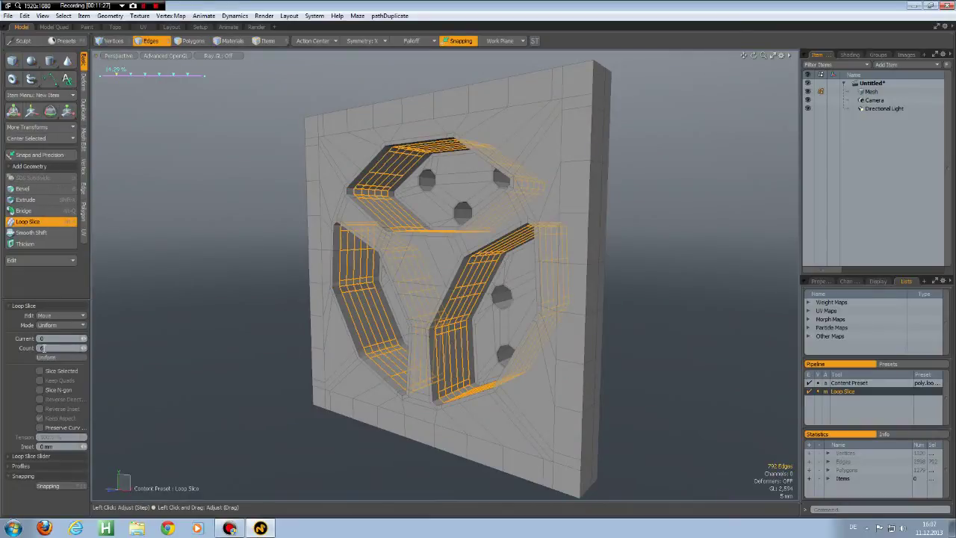
pyautogui.write('2')
pyautogui.click(55, 326)
pyautogui.click(59, 334)
pyautogui.moveTo(130, 73); pyautogui.dragTo(114, 73)
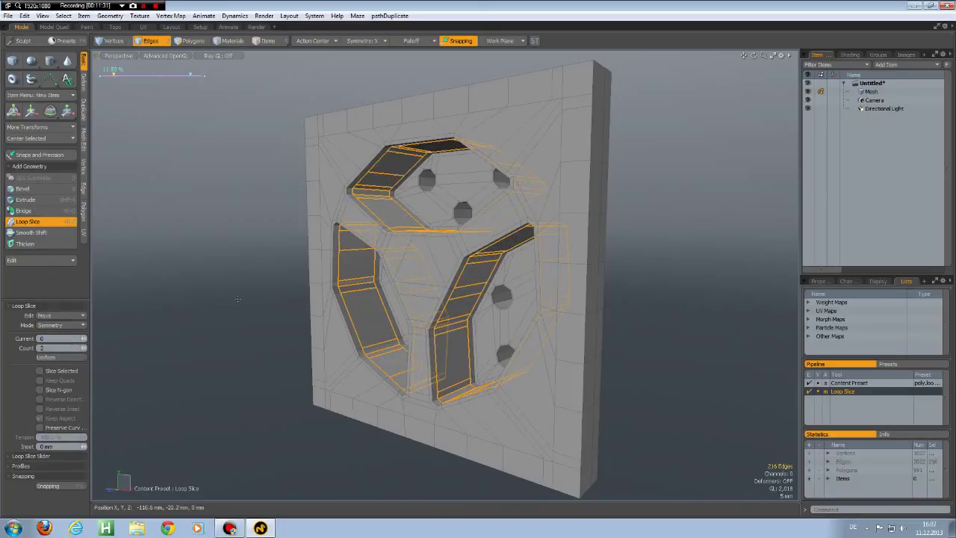
pyautogui.press('space')
pyautogui.click(250, 237)
pyautogui.press('Tab')
pyautogui.keyDown('alt'); pyautogui.moveTo(273, 252); pyautogui.dragTo(363, 224); pyautogui.keyUp('alt')
pyautogui.press('Tab')
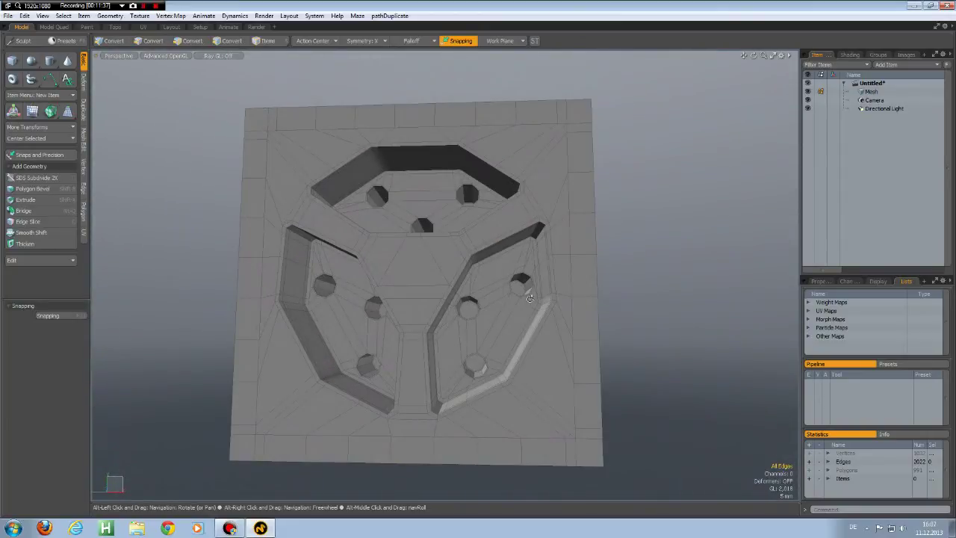
# - Switch to the front view, turn symmetry off, and activate the Sphere tool
pyautogui.press('2')
pyautogui.press('KP_1')
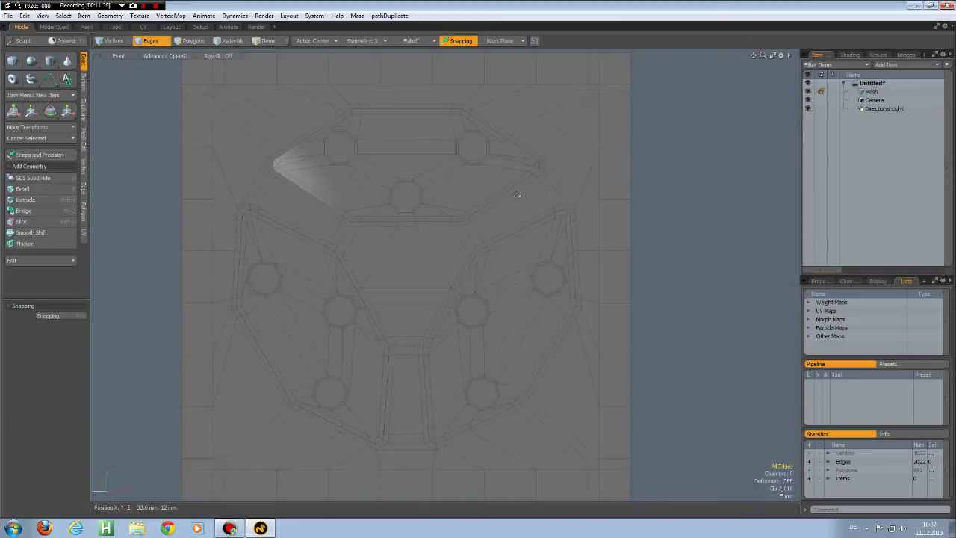
pyautogui.click(362, 41)
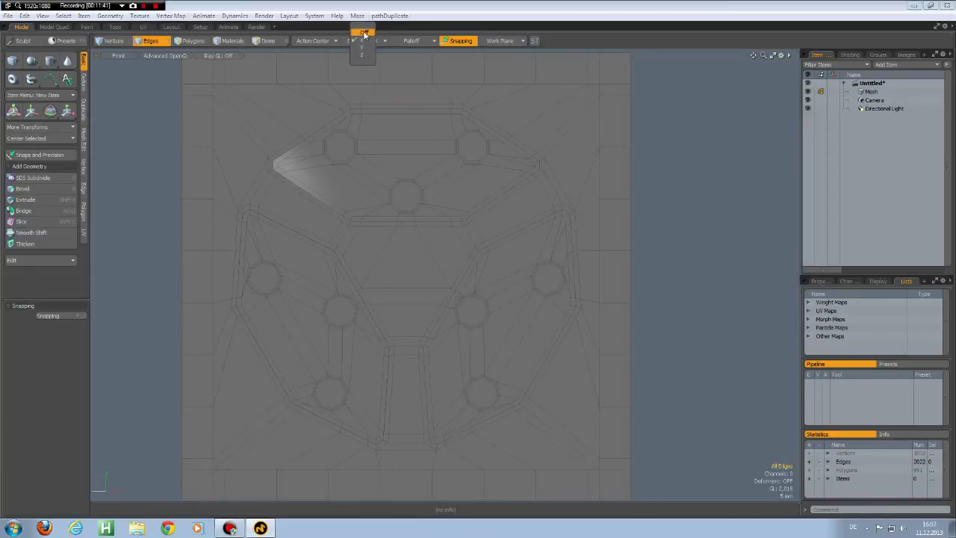
pyautogui.click(364, 34)
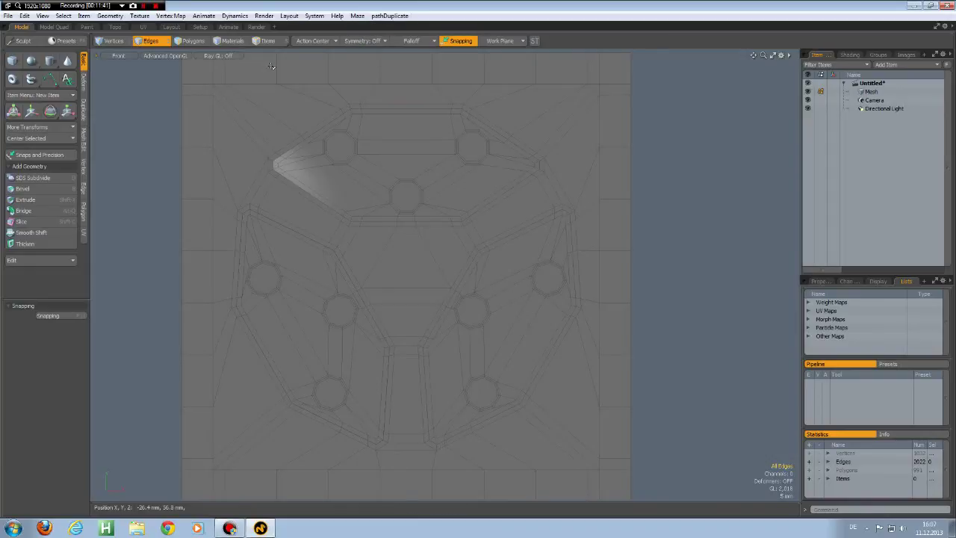
pyautogui.click(30, 62)
pyautogui.moveTo(407, 258); pyautogui.dragTo(390, 272)
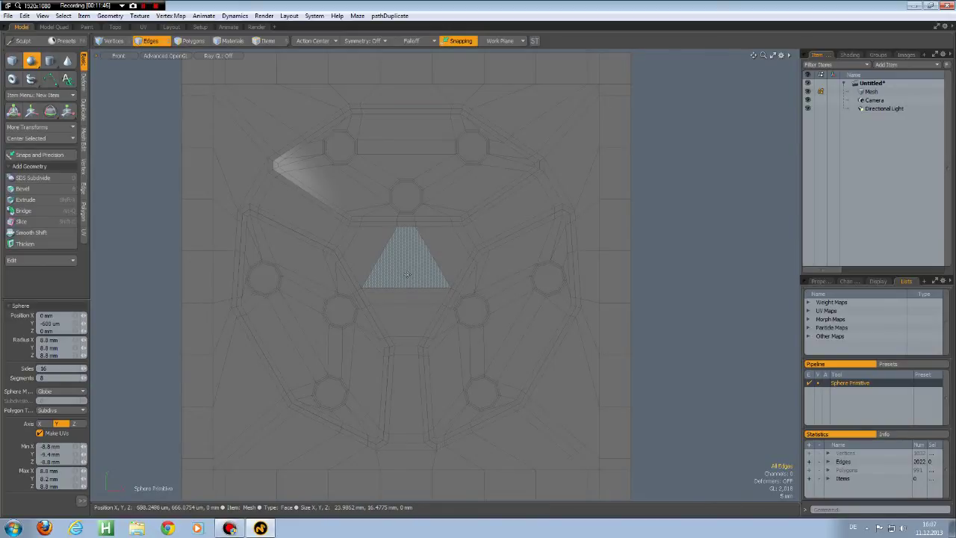
pyautogui.click(401, 273)
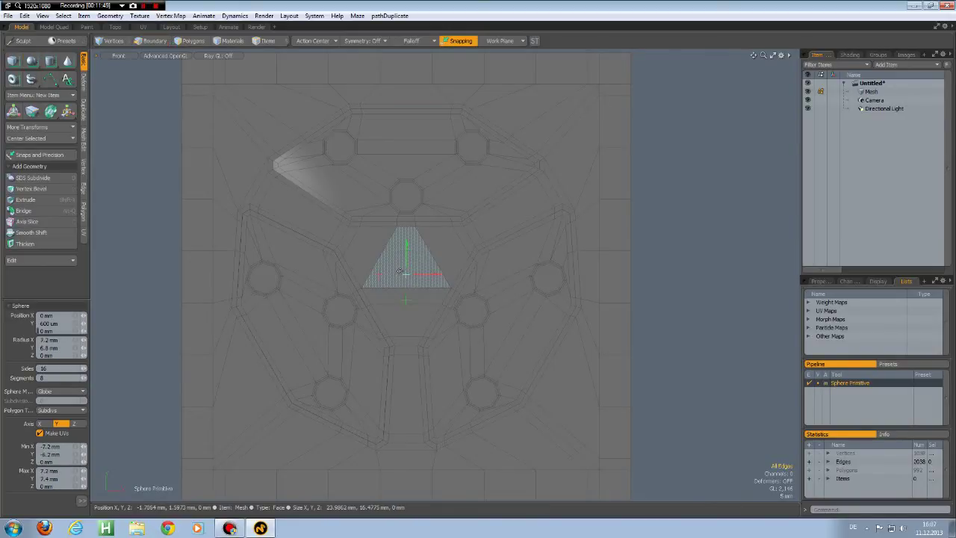
pyautogui.hotkey('ctrl', 'z')
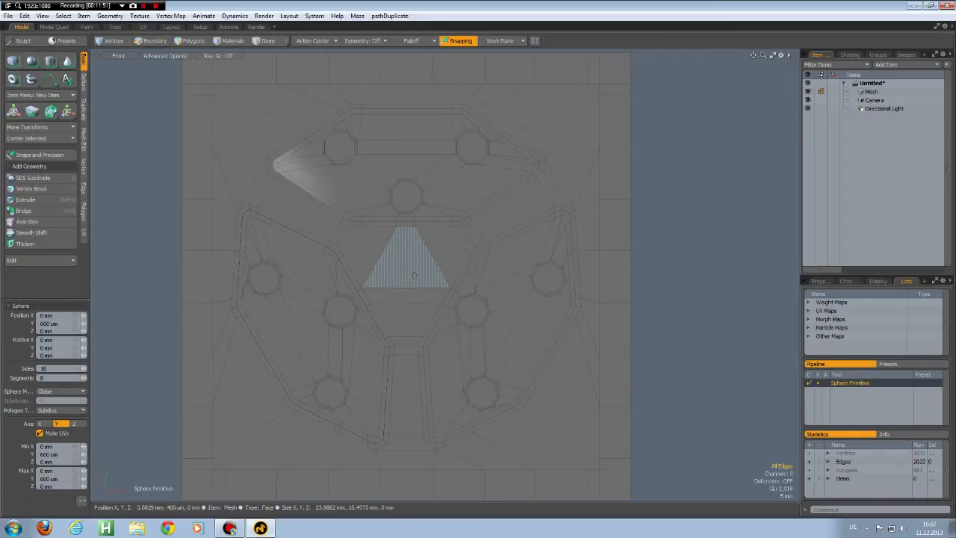
# - Draw a sphere of about 9.8 mm radius at the tile's centre and switch to the perspective view
pyautogui.moveTo(406, 272); pyautogui.dragTo(445, 273)
pyautogui.hotkey('ctrl', 'space')
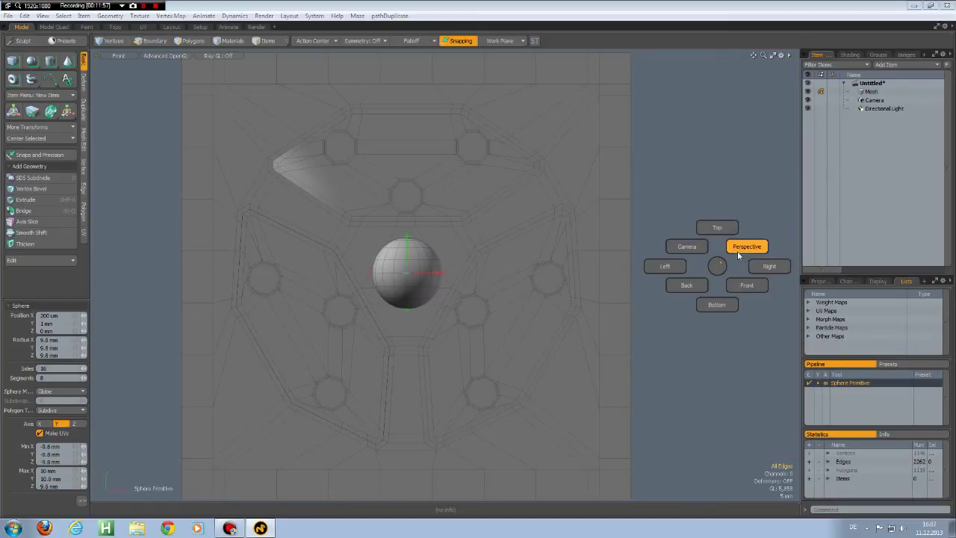
pyautogui.click(740, 249)
# - Select the whole sphere, flatten it along Z into a disc-like shape, and move it about 0.65 mm backward along Z
pyautogui.press('2')
pyautogui.keyDown('alt'); pyautogui.moveTo(718, 314); pyautogui.dragTo(422, 254); pyautogui.keyUp('alt')
pyautogui.press('3')
pyautogui.doubleClick(422, 254)
pyautogui.keyDown('ctrl'); pyautogui.keyDown('alt'); pyautogui.moveTo(423, 254); pyautogui.dragTo(440, 245); pyautogui.keyUp('alt'); pyautogui.keyUp('ctrl')
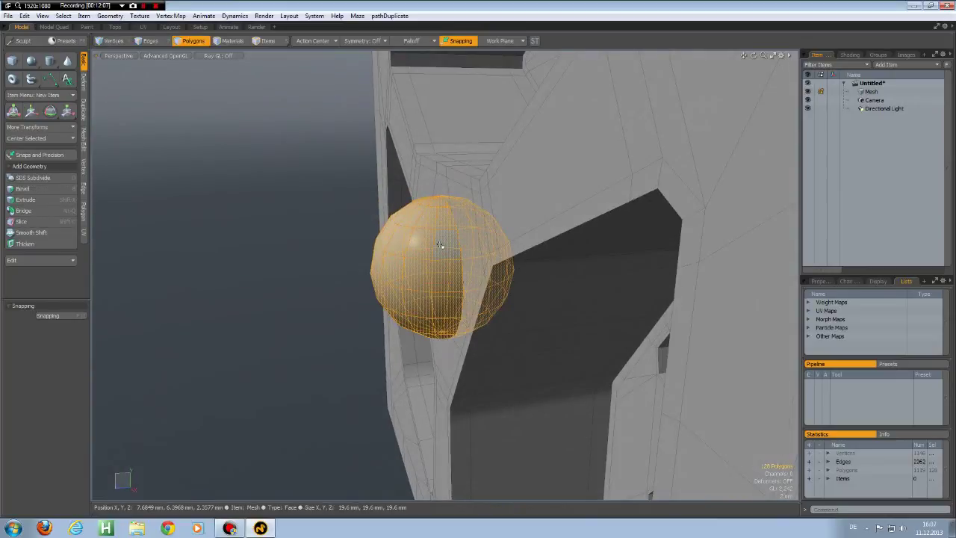
pyautogui.press('y')
pyautogui.moveTo(406, 267); pyautogui.dragTo(430, 267)
pyautogui.press('w')
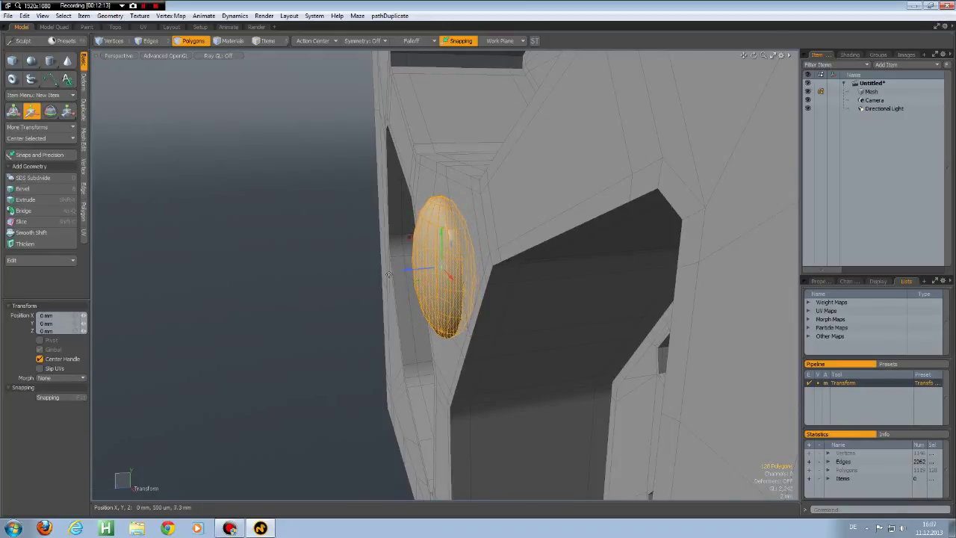
pyautogui.moveTo(404, 269); pyautogui.dragTo(276, 254)
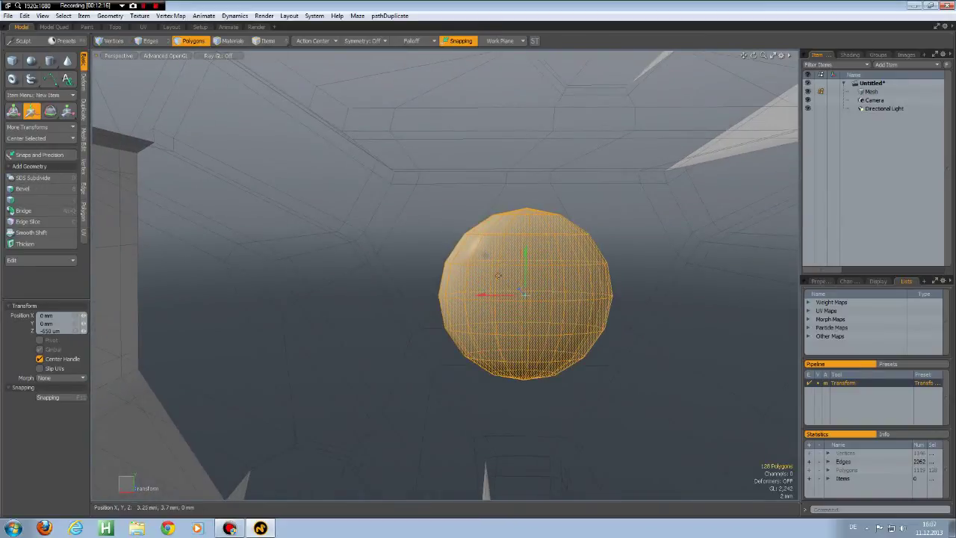
# - Select the four central polygons on the back of the flattened sphere, grow the selection three times, and delete those polygons
pyautogui.press('space')
pyautogui.moveTo(508, 282)
pyautogui.mouseDown()
pyautogui.moveTo(523, 295)
pyautogui.moveTo(543, 291)
pyautogui.mouseUp()
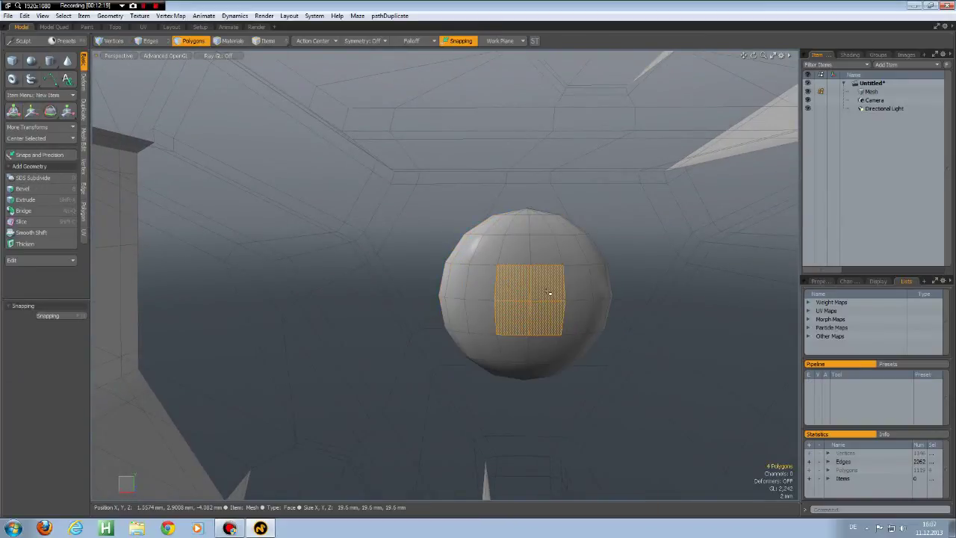
pyautogui.hotkey('shift', 'Up')
pyautogui.hotkey('shift', 'Up')
pyautogui.hotkey('shift', 'Up')
pyautogui.press('Delete')
# - Select the remaining sphere cap, center it on the X and Y axes, and check the model's subdivision surface preview
pyautogui.keyDown('alt'); pyautogui.moveTo(543, 293); pyautogui.dragTo(414, 266); pyautogui.keyUp('alt')
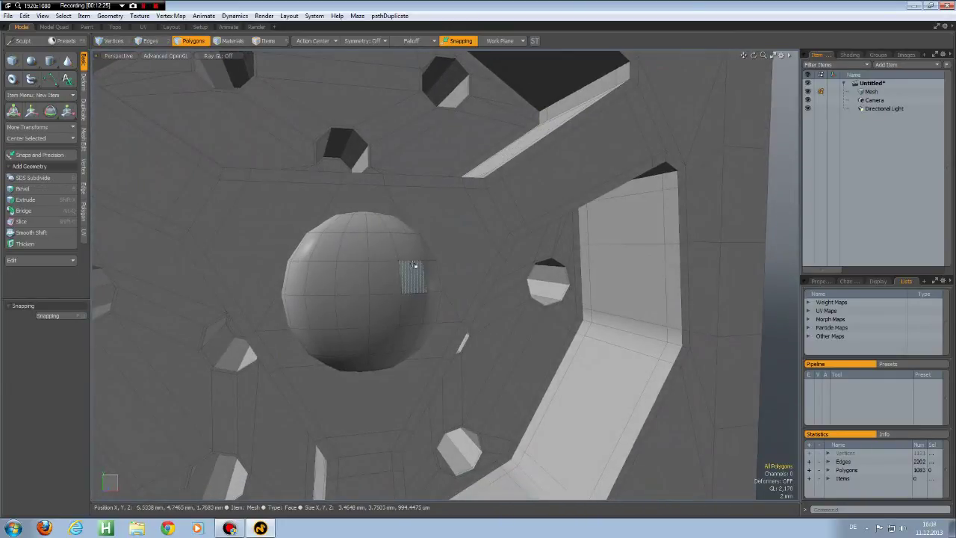
pyautogui.doubleClick(415, 266)
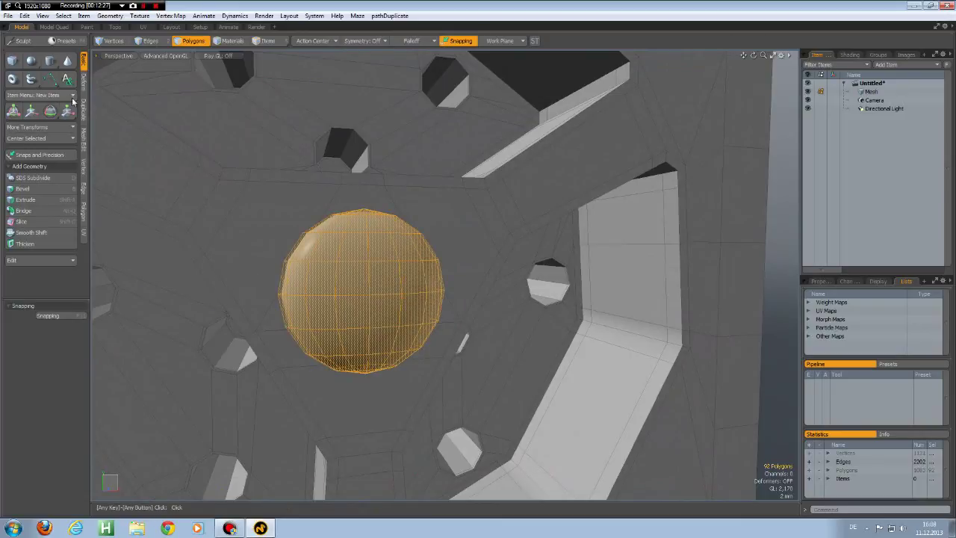
pyautogui.click(38, 139)
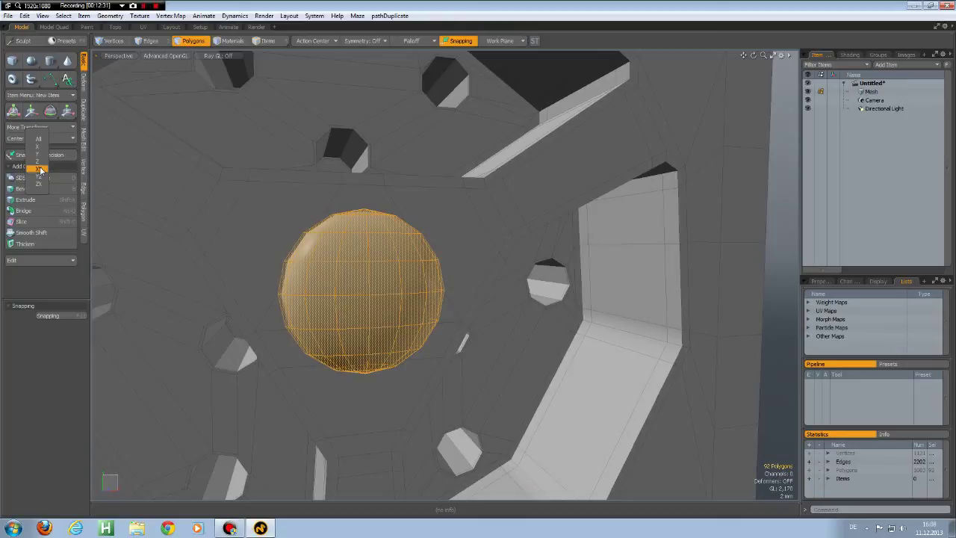
pyautogui.click(39, 170)
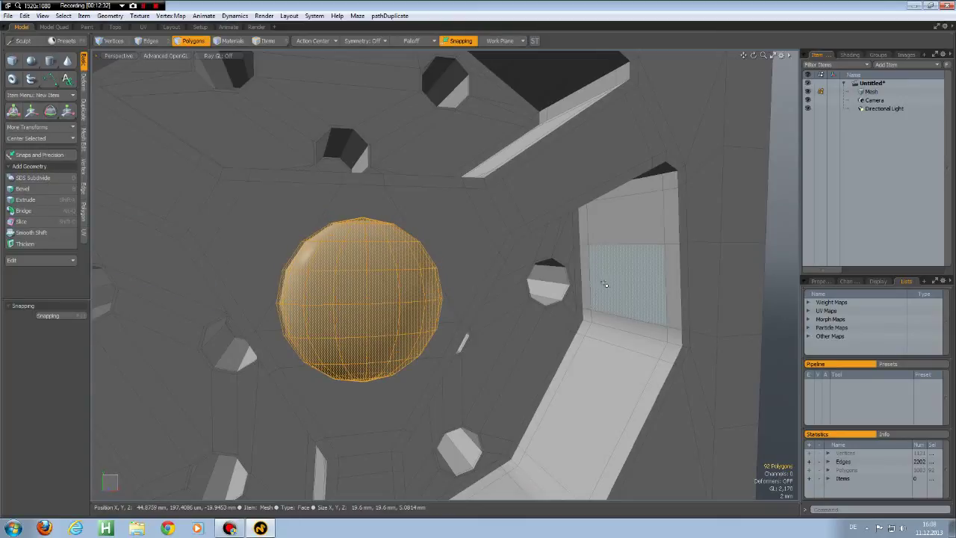
pyautogui.press('1')
pyautogui.press('Escape')
pyautogui.scroll(-7, 582, 289)
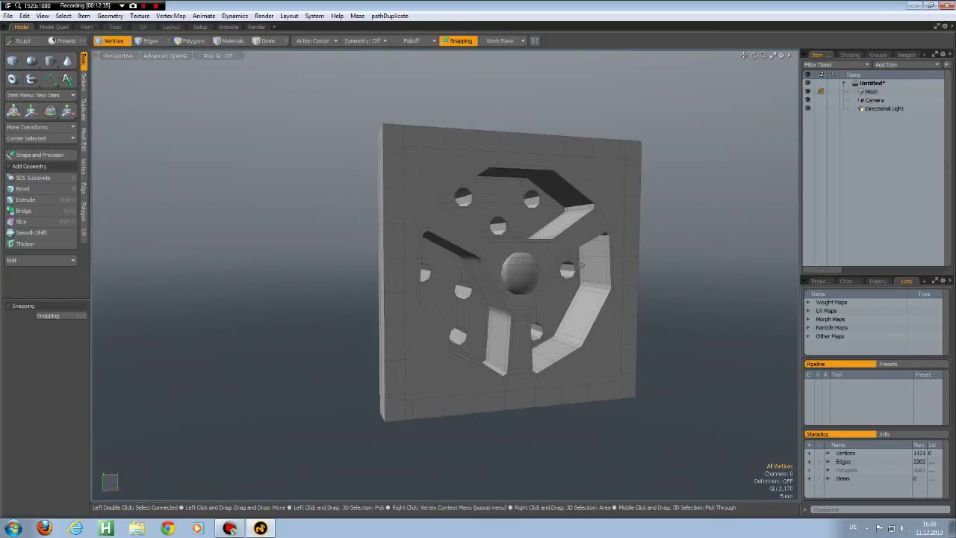
pyautogui.moveTo(735, 284)
pyautogui.keyDown('alt'); pyautogui.mouseDown()
pyautogui.moveTo(688, 279)
pyautogui.moveTo(702, 291)
pyautogui.moveTo(689, 275)
pyautogui.mouseUp(); pyautogui.keyUp('alt')
pyautogui.press('Tab')
pyautogui.press('Tab')
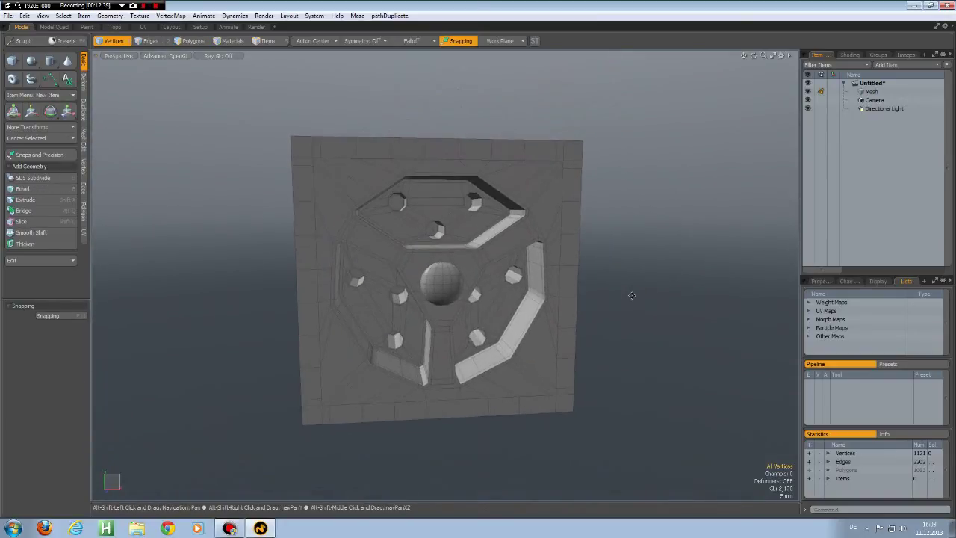
# - In the front view, create a flat 1 m by 1 m wall plane centered at the origin behind the tile
pyautogui.press('KP_1')
pyautogui.scroll(-5, 643, 298)
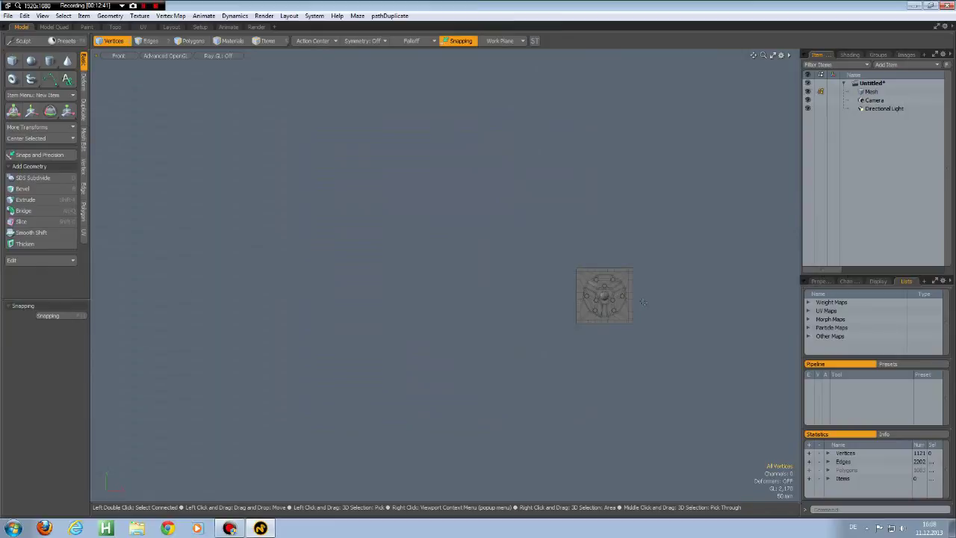
pyautogui.click(12, 61)
pyautogui.moveTo(306, 187)
pyautogui.mouseDown()
pyautogui.moveTo(566, 438)
pyautogui.moveTo(602, 449)
pyautogui.mouseUp()
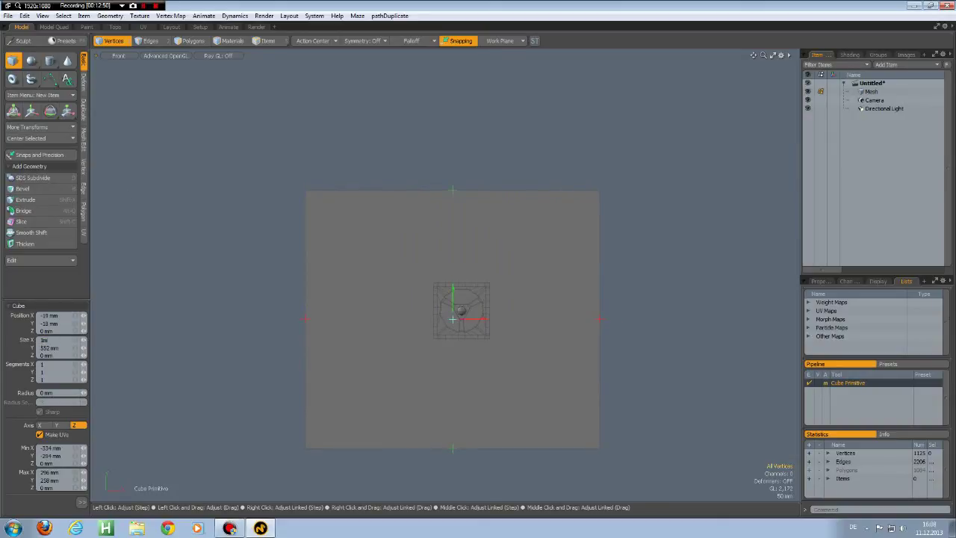
pyautogui.write('1')
pyautogui.press('Return')
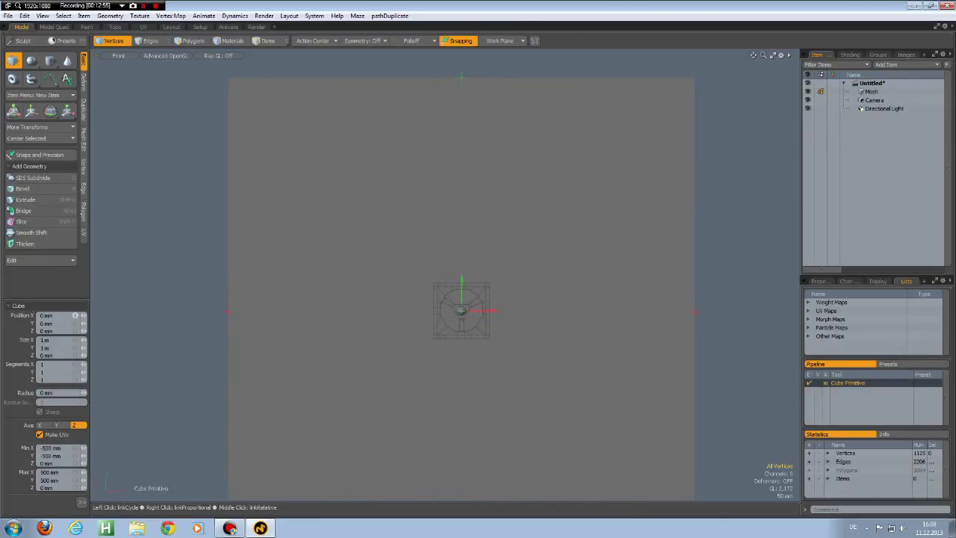
pyautogui.press('space')
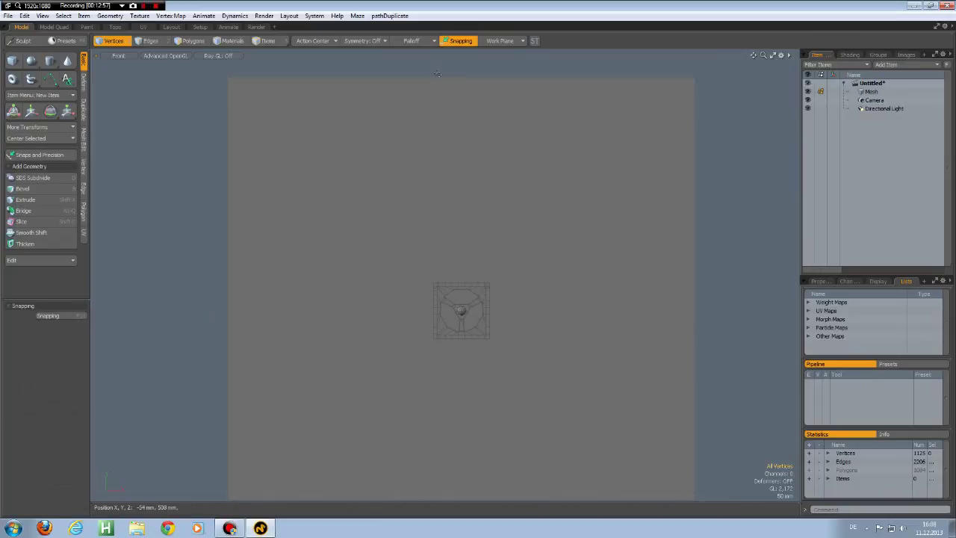
# - Loop-slice the wall plane both vertically and horizontally with two symmetric loops at 44.5%, just inside the tile's outline
pyautogui.press('2')
pyautogui.click(447, 85)
pyautogui.hotkey('alt', 'c')
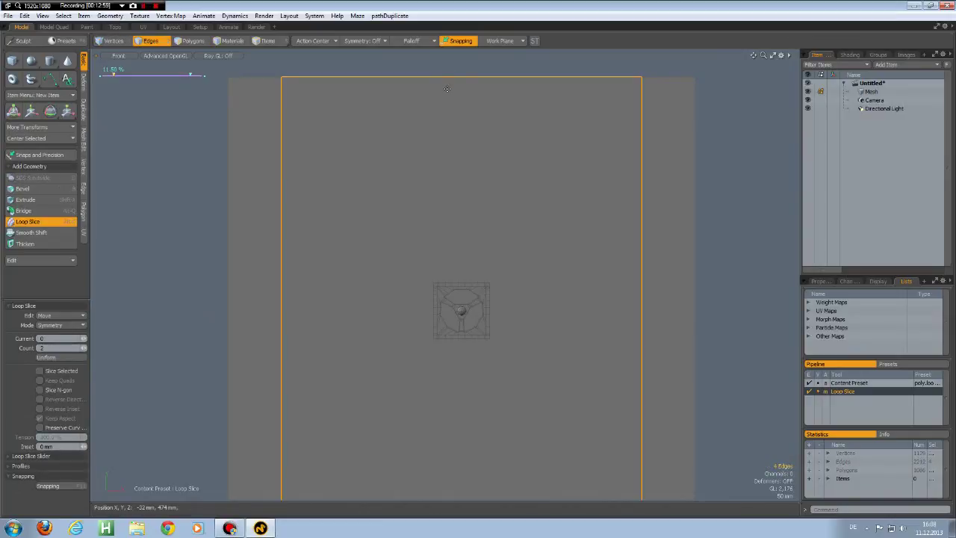
pyautogui.moveTo(500, 291); pyautogui.dragTo(518, 293)
pyautogui.scroll(8, 475, 318)
pyautogui.moveTo(455, 302); pyautogui.dragTo(466, 302)
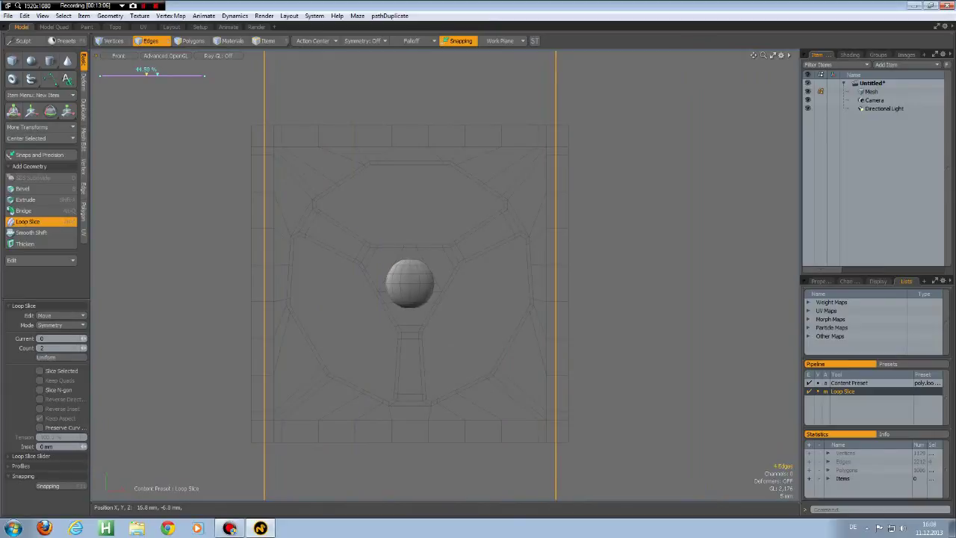
pyautogui.press('space')
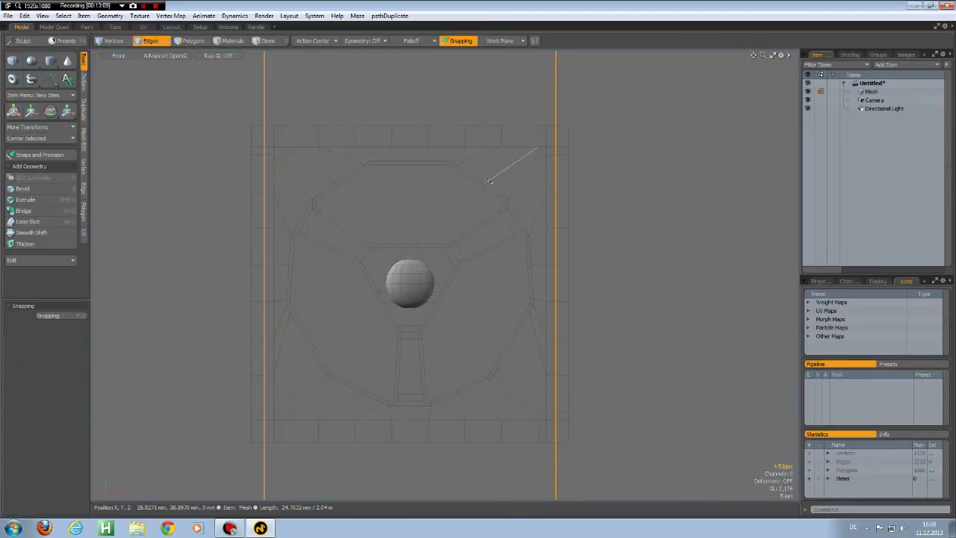
pyautogui.hotkey('alt', 'c')
pyautogui.press('space')
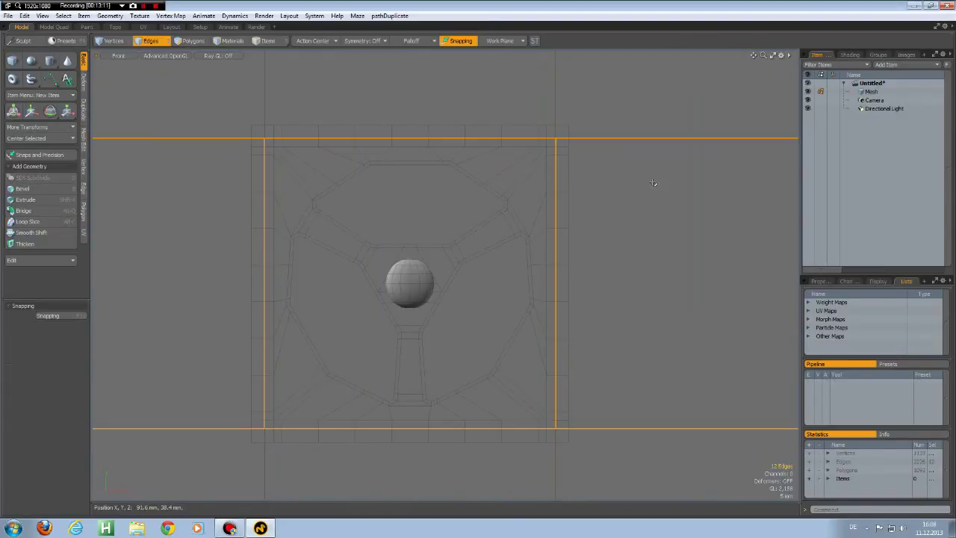
# - Cut an opening in the wall plane by deleting its central polygon behind the tile
pyautogui.press('3')
pyautogui.click(433, 206)
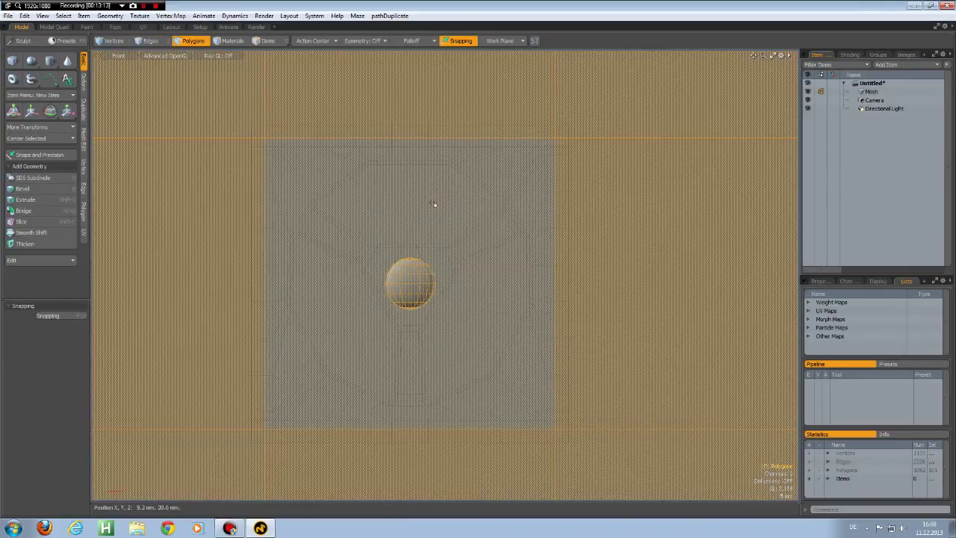
pyautogui.keyDown('ctrl'); pyautogui.click(433, 204); pyautogui.keyUp('ctrl')
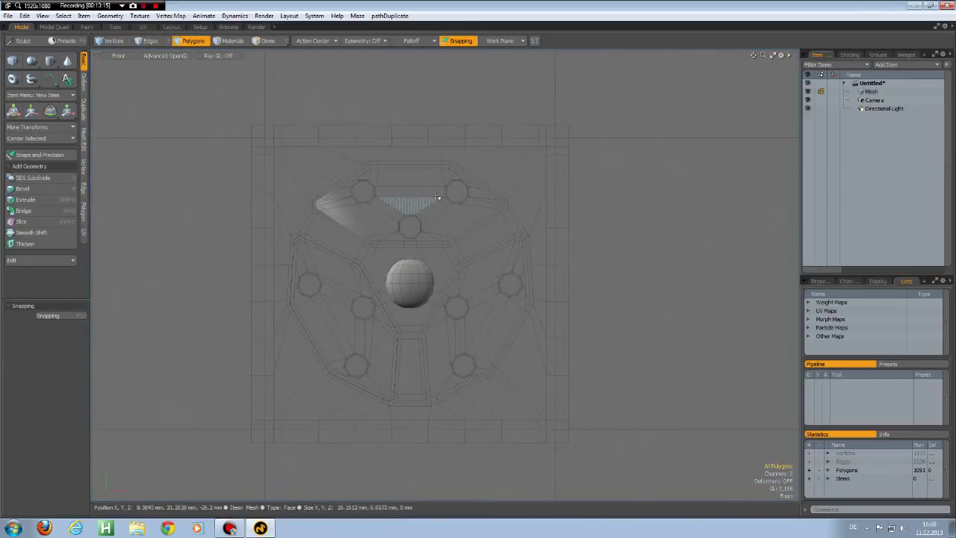
# - In the perspective view, move the wall polygons back 10 mm along Z and clear the selection
pyautogui.scroll(-5, 433, 204)
pyautogui.hotkey('ctrl', 'space')
pyautogui.click(532, 199)
pyautogui.keyDown('alt'); pyautogui.moveTo(529, 224); pyautogui.dragTo(453, 214); pyautogui.keyUp('alt')
pyautogui.press('3')
pyautogui.press('w')
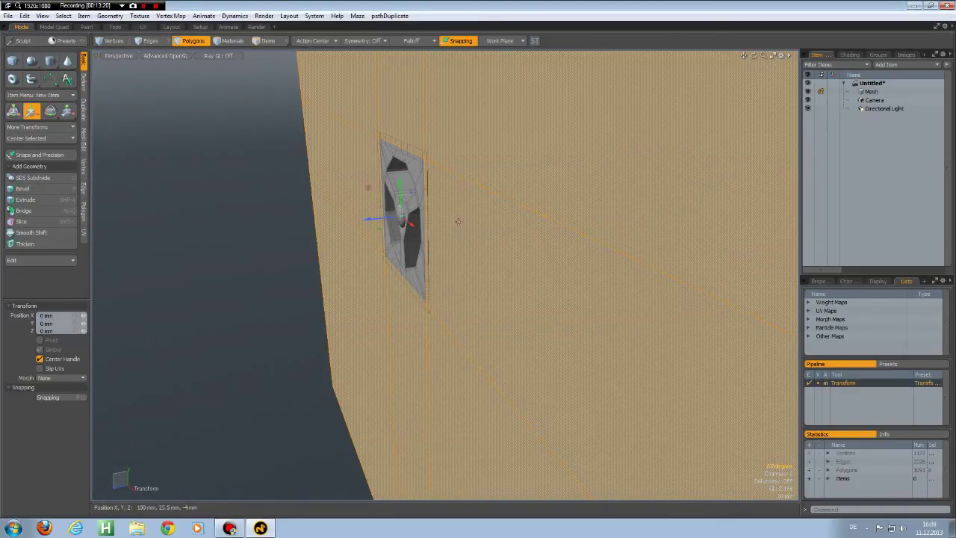
pyautogui.moveTo(368, 224); pyautogui.dragTo(378, 218)
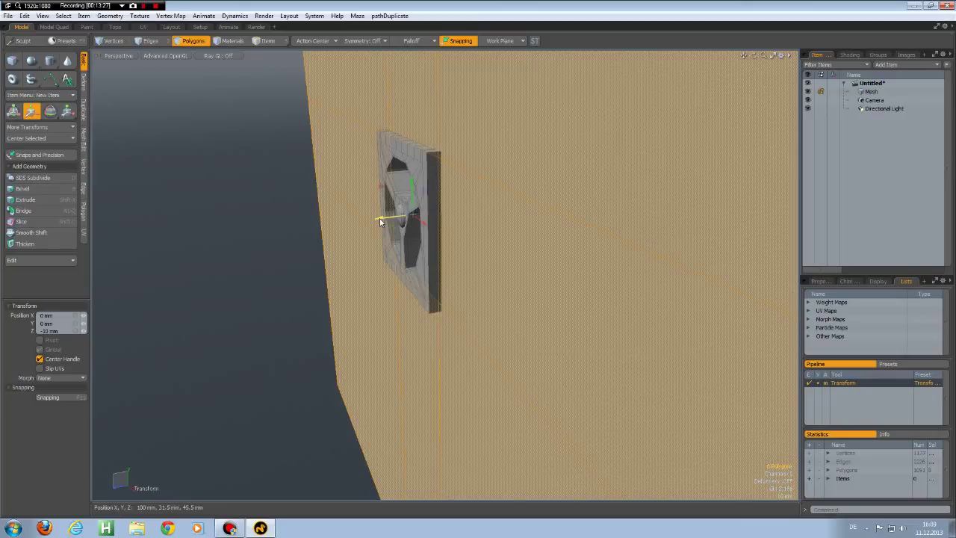
pyautogui.press('space')
pyautogui.click(234, 213)
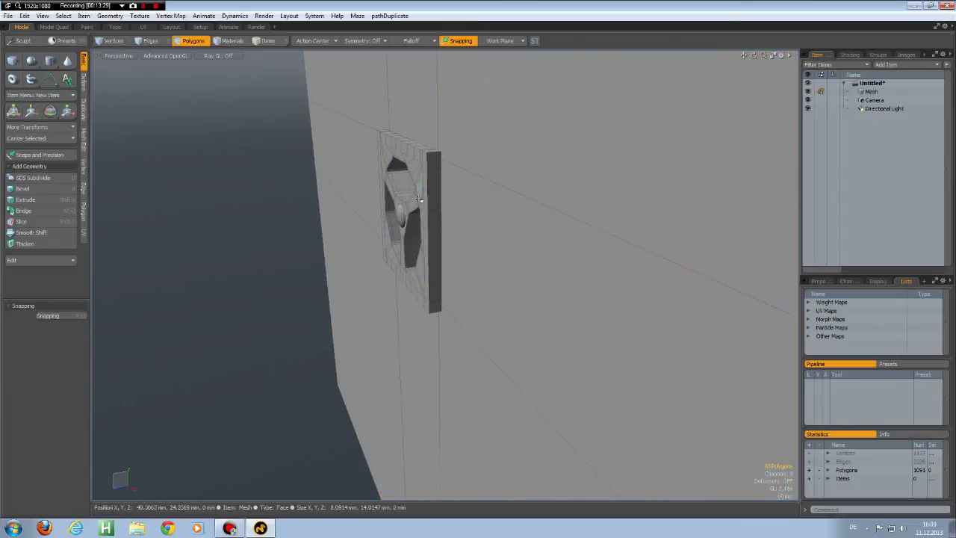
# - Select the whole tile and the center sphere, convert both to subdivision surfaces, and clear the selection
pyautogui.doubleClick(401, 221)
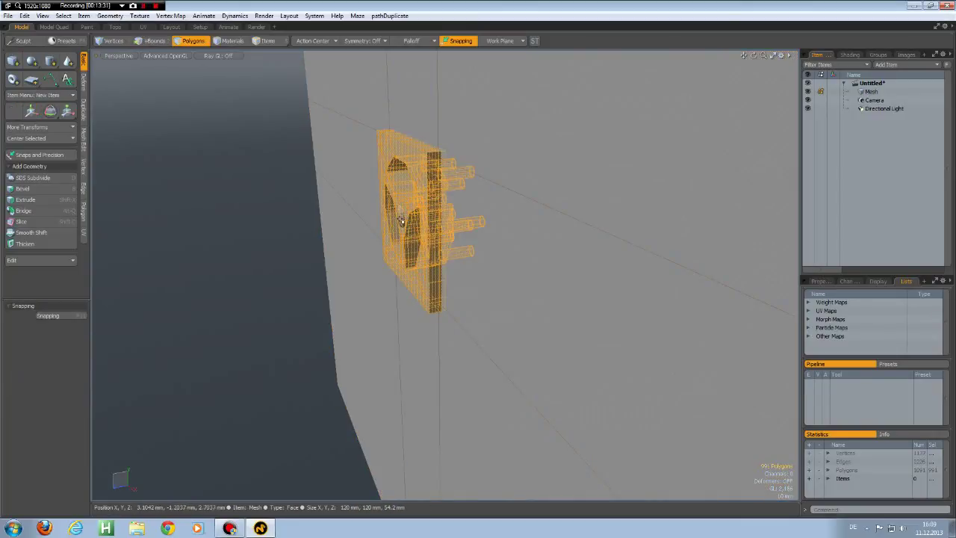
pyautogui.keyDown('shift'); pyautogui.doubleClick(400, 218); pyautogui.keyUp('shift')
pyautogui.keyDown('alt'); pyautogui.moveTo(399, 218); pyautogui.dragTo(444, 226); pyautogui.keyUp('alt')
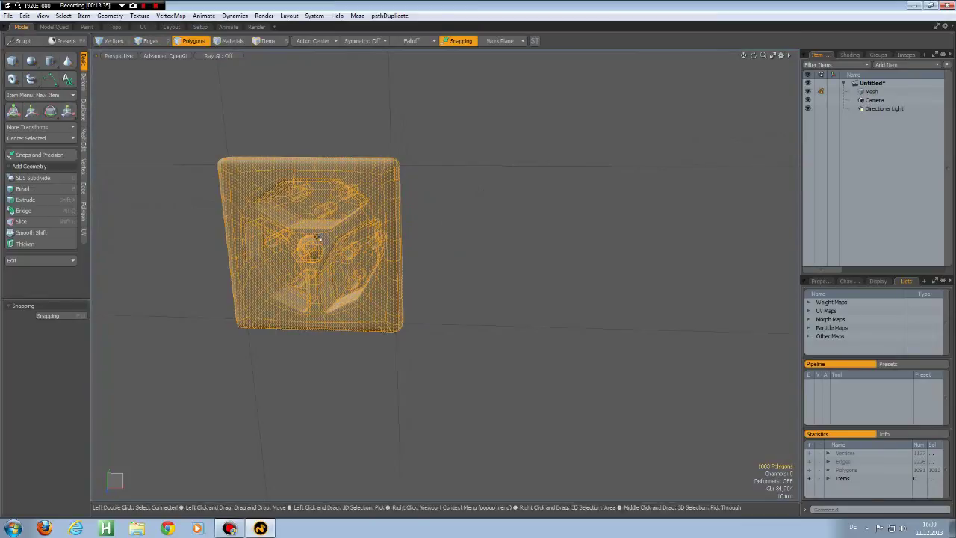
pyautogui.scroll(5, 319, 238)
pyautogui.press('Escape')
# - Examine the smoothed center sphere and the tile's recesses and holes from several angles
pyautogui.doubleClick(306, 261)
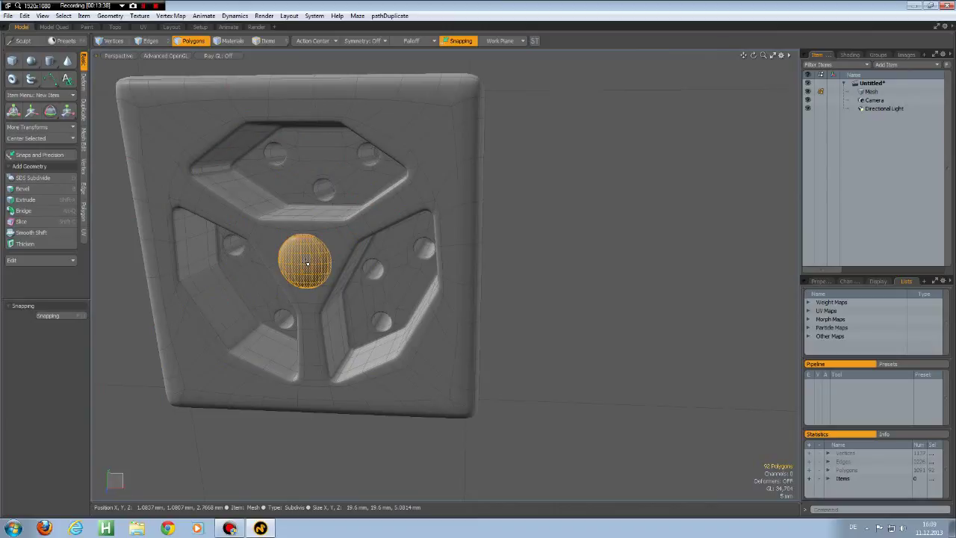
pyautogui.hotkey('ctrl', 'd')
pyautogui.click(463, 337)
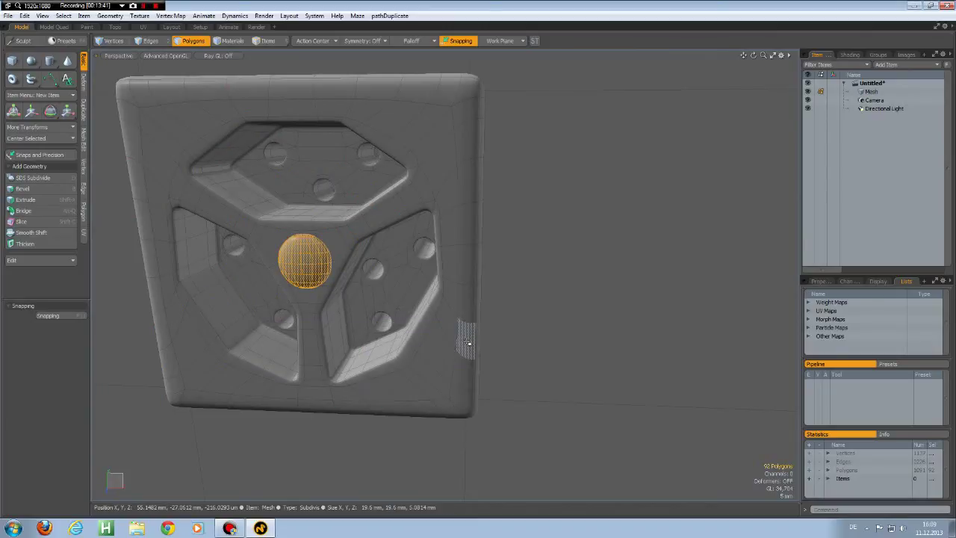
pyautogui.scroll(-8, 467, 343)
pyautogui.press('Escape')
pyautogui.keyDown('alt'); pyautogui.moveTo(407, 171); pyautogui.dragTo(445, 275); pyautogui.keyUp('alt')
pyautogui.scroll(4, 384, 304)
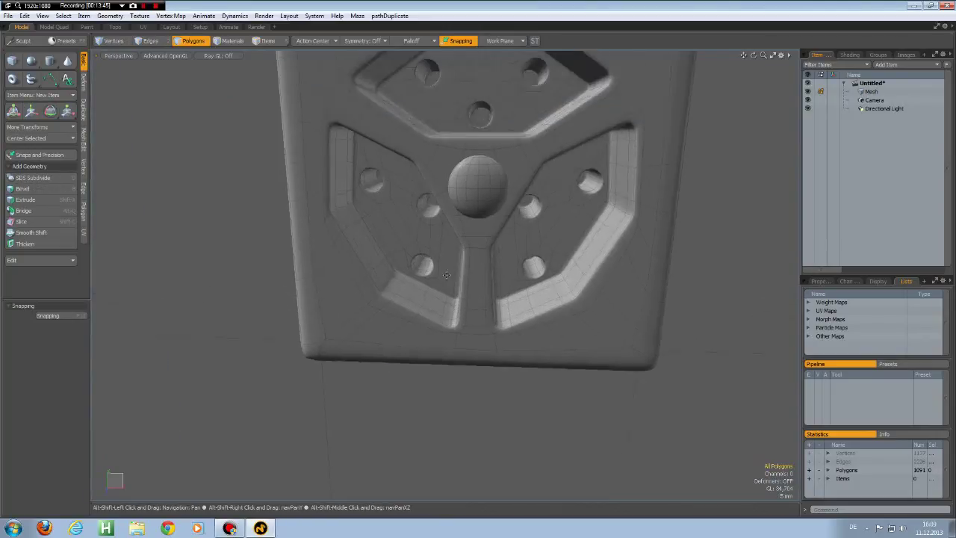
pyautogui.press('a')
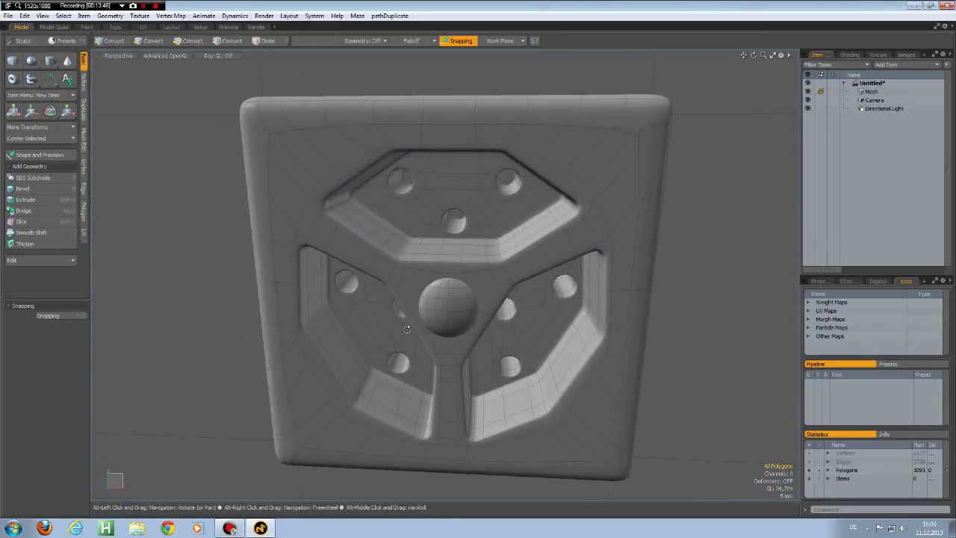
# - Switch to the render layout and frame the tile closely at an angle in the render preview
pyautogui.click(256, 27)
pyautogui.click(310, 288)
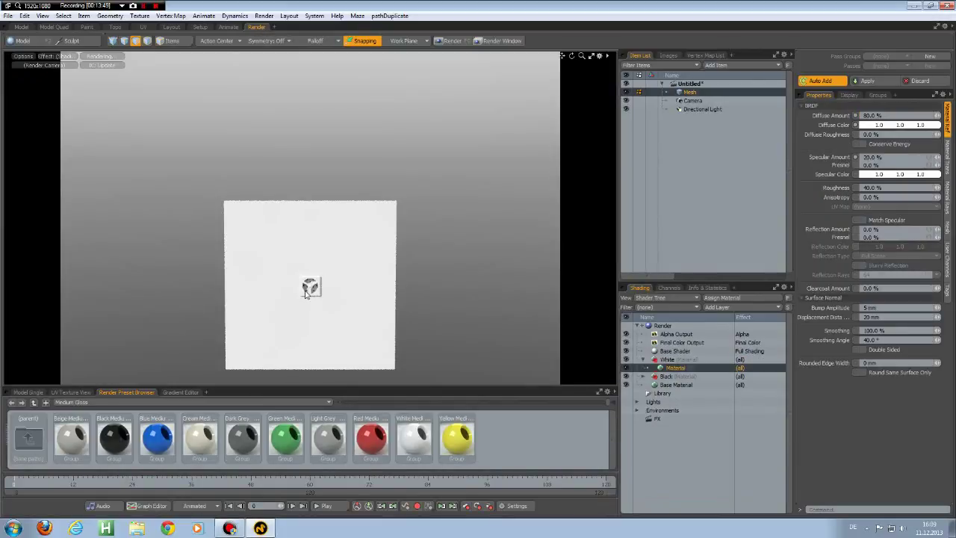
pyautogui.scroll(5, 309, 307)
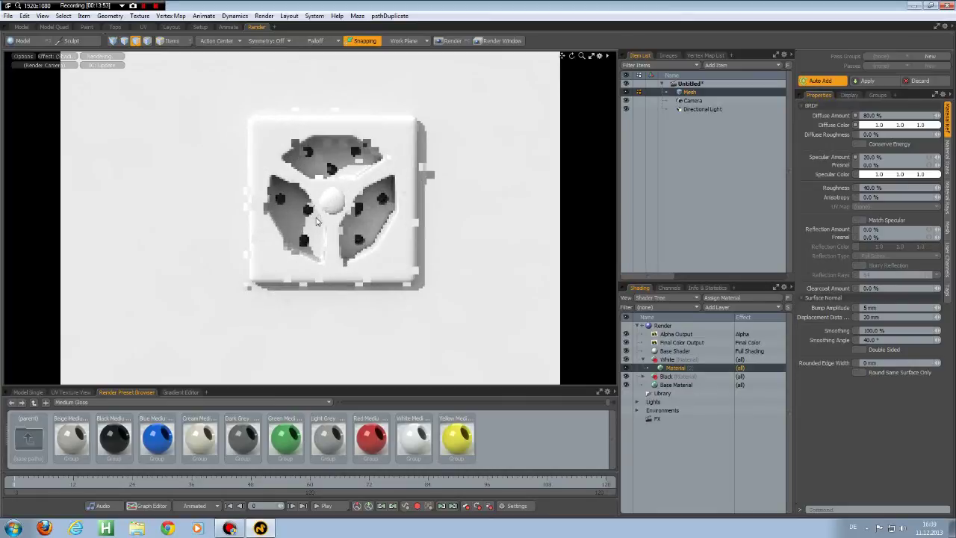
pyautogui.keyDown('alt'); pyautogui.moveTo(317, 222); pyautogui.dragTo(335, 187); pyautogui.keyUp('alt')
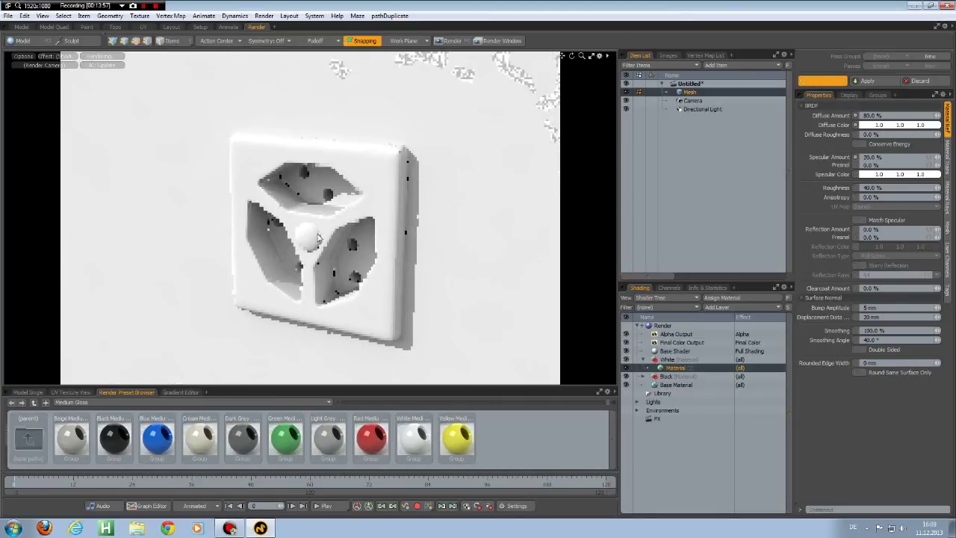
pyautogui.scroll(2, 332, 224)
pyautogui.keyDown('alt'); pyautogui.moveTo(332, 281); pyautogui.dragTo(318, 267); pyautogui.keyUp('alt')
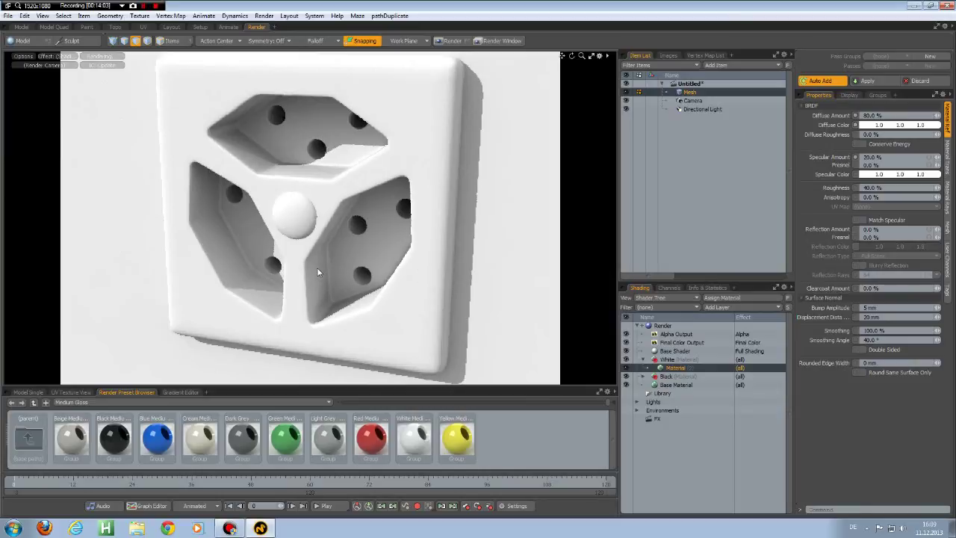
pyautogui.keyDown('alt'); pyautogui.moveTo(318, 267); pyautogui.dragTo(317, 267); pyautogui.keyUp('alt')
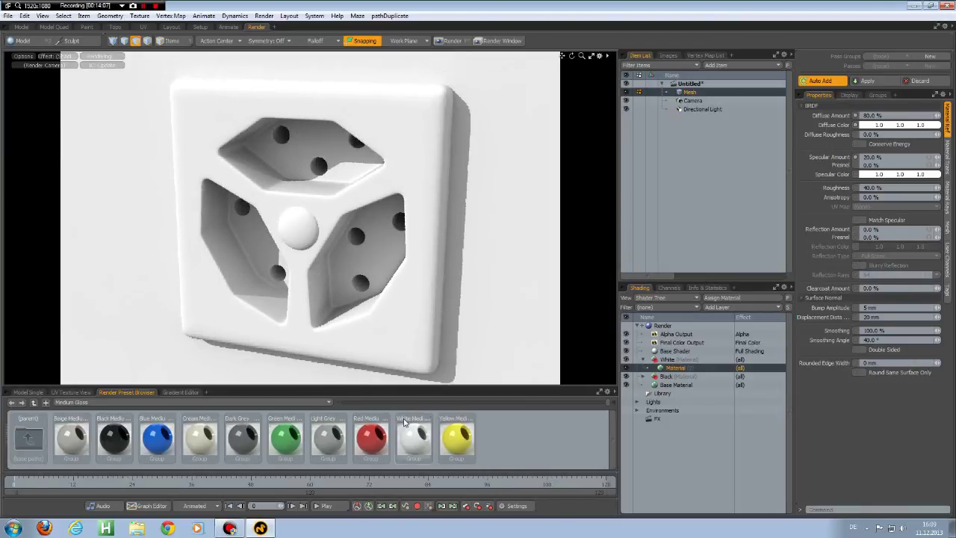
# - Apply the Light Grey Medium Gloss preset to the White material and the black medium gloss preset to the Black material
pyautogui.moveTo(331, 440); pyautogui.dragTo(659, 366)
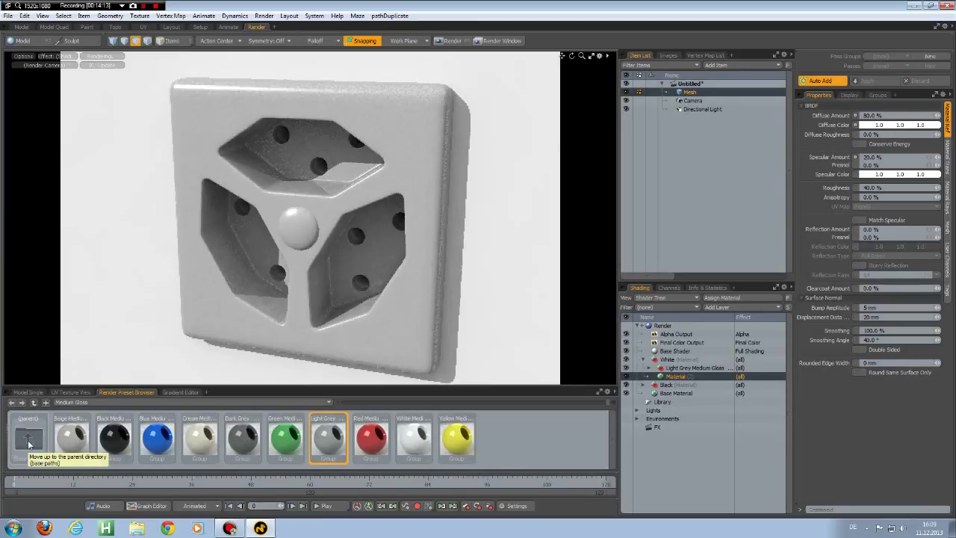
pyautogui.moveTo(114, 437); pyautogui.dragTo(676, 388)
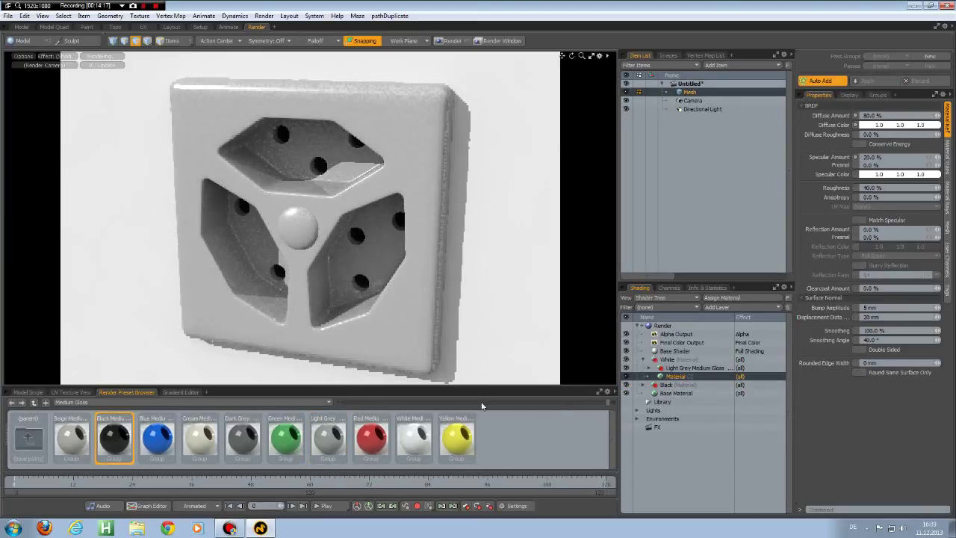
# - Browse the material presets to the architectural marble collection under Stone
pyautogui.doubleClick(26, 440)
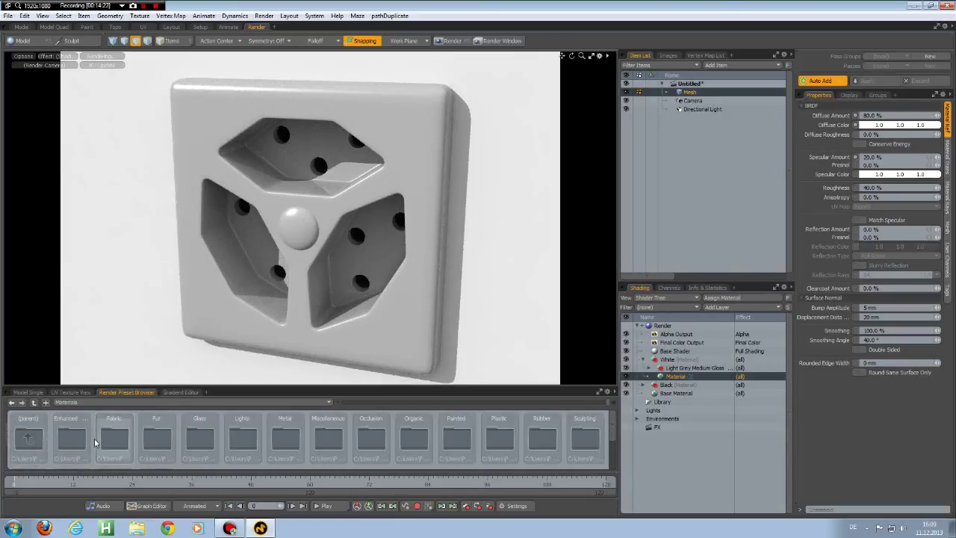
pyautogui.doubleClick(33, 441)
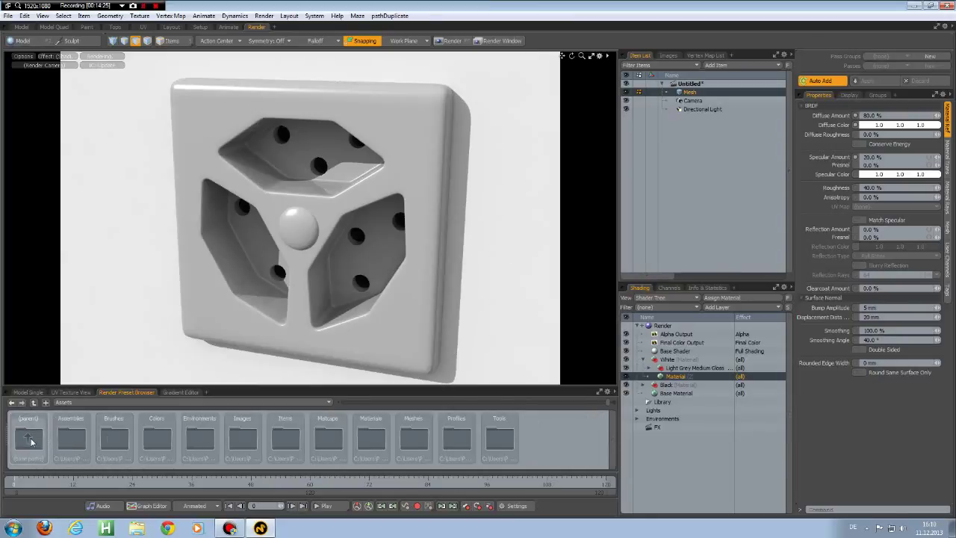
pyautogui.doubleClick(362, 439)
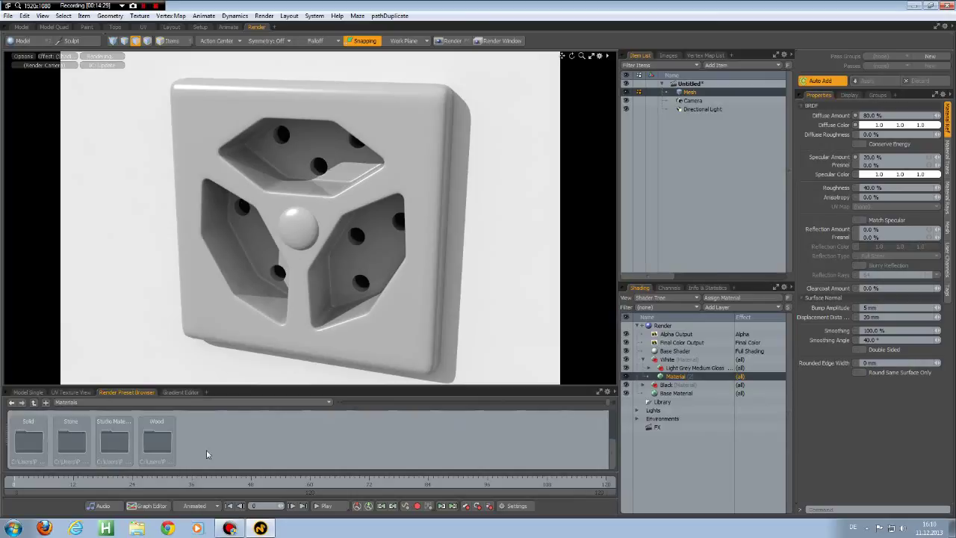
pyautogui.doubleClick(70, 441)
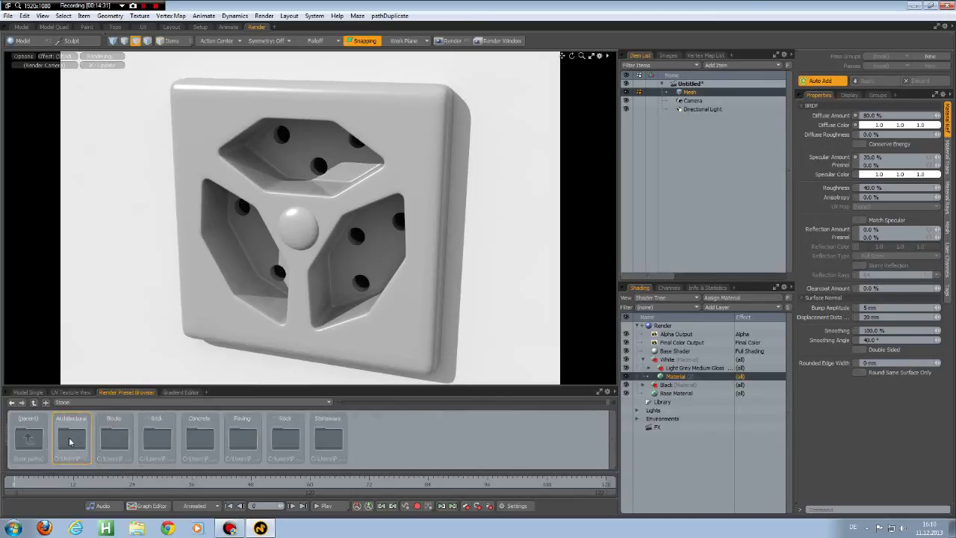
pyautogui.doubleClick(69, 440)
pyautogui.doubleClick(198, 441)
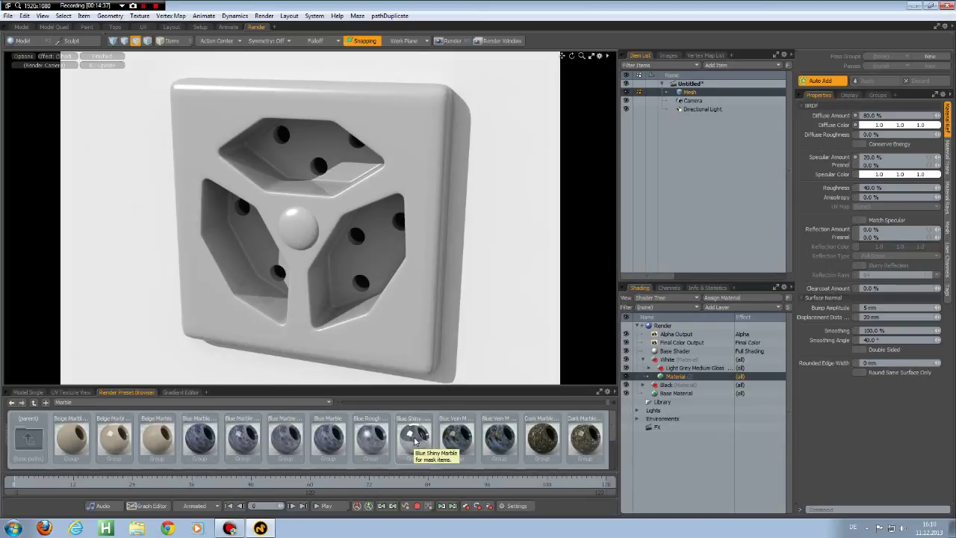
# - Try to load the Blue Shiny Marble preset into the scene
pyautogui.moveTo(415, 440); pyautogui.dragTo(529, 392)
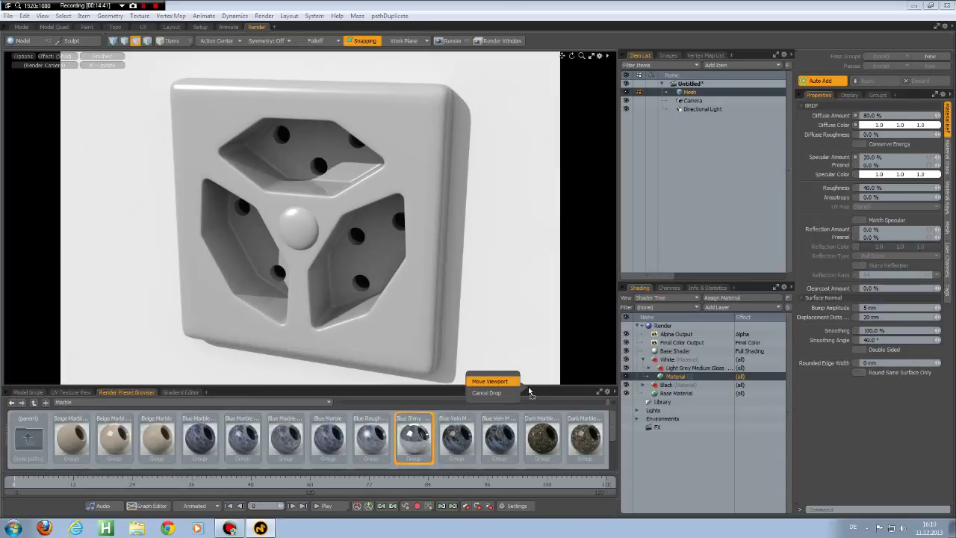
pyautogui.click(495, 396)
pyautogui.doubleClick(416, 450)
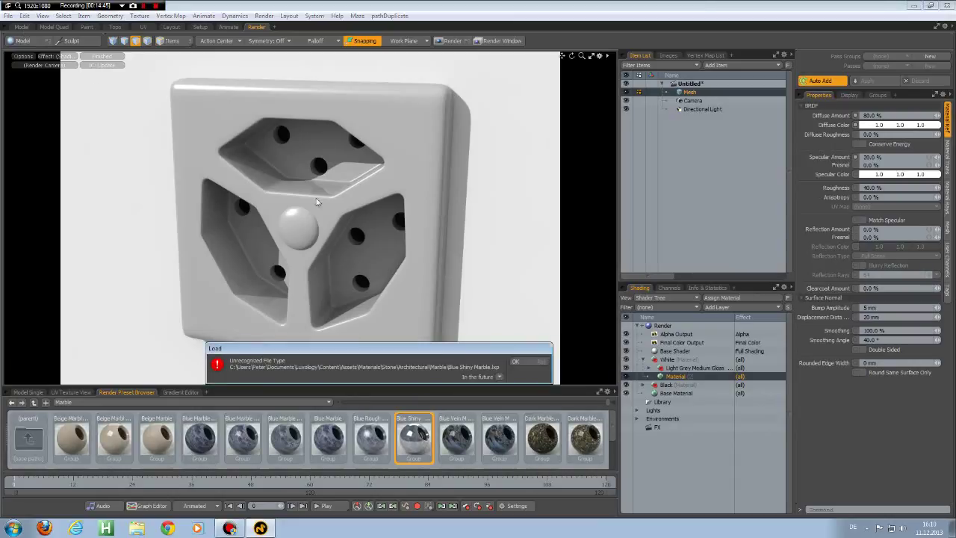
pyautogui.click(522, 361)
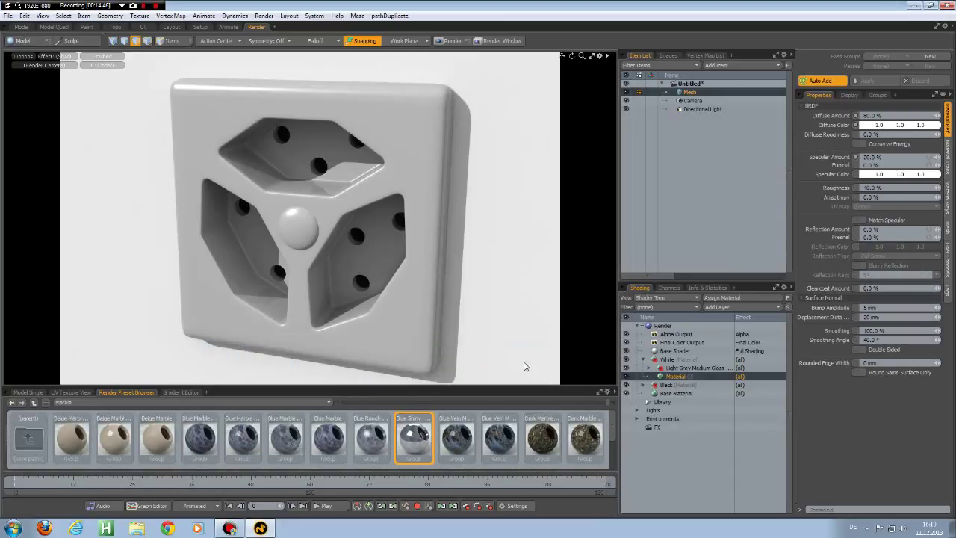
# - Assign a new material named Wall to the wall plane behind the socket and apply the Blue Shiny Marble preset to it
pyautogui.click(21, 28)
pyautogui.click(163, 141)
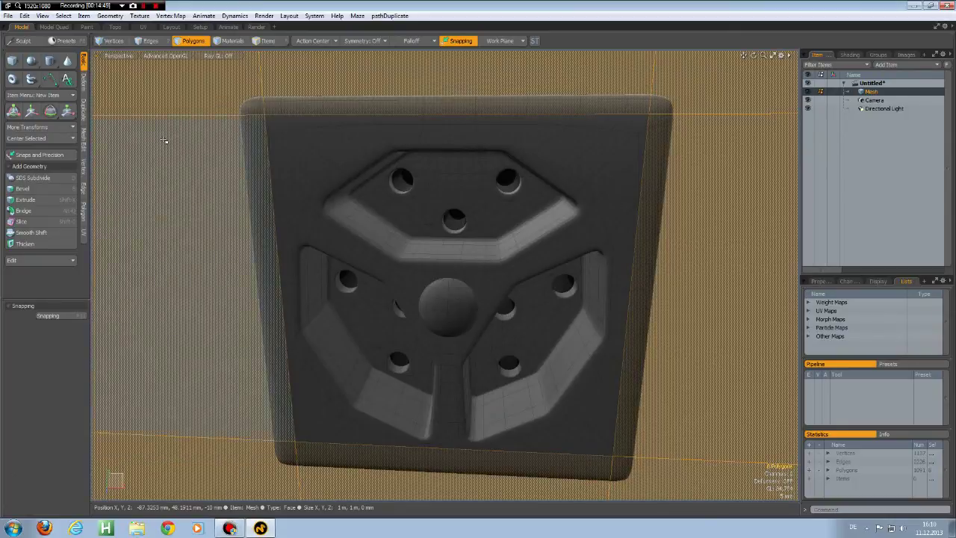
pyautogui.write('mW')
pyautogui.press('Return')
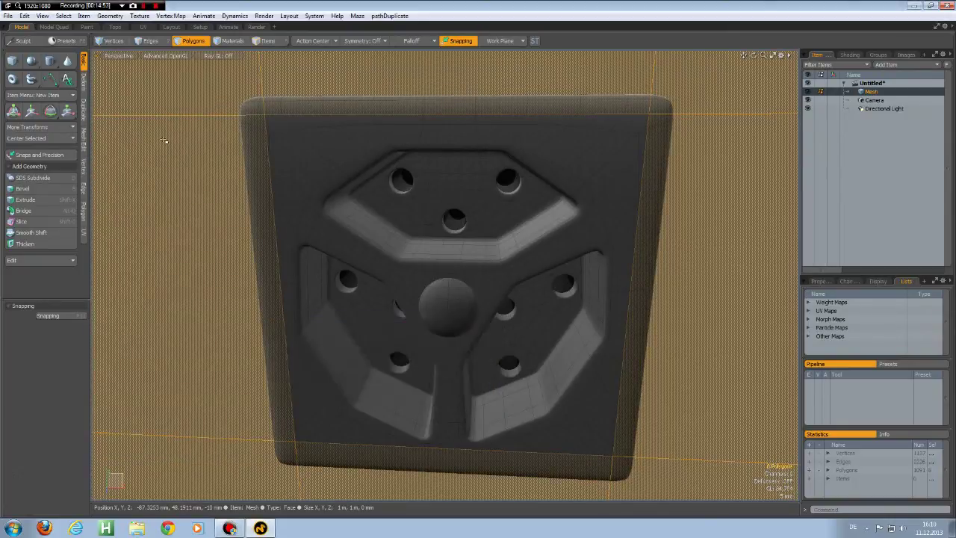
pyautogui.click(260, 26)
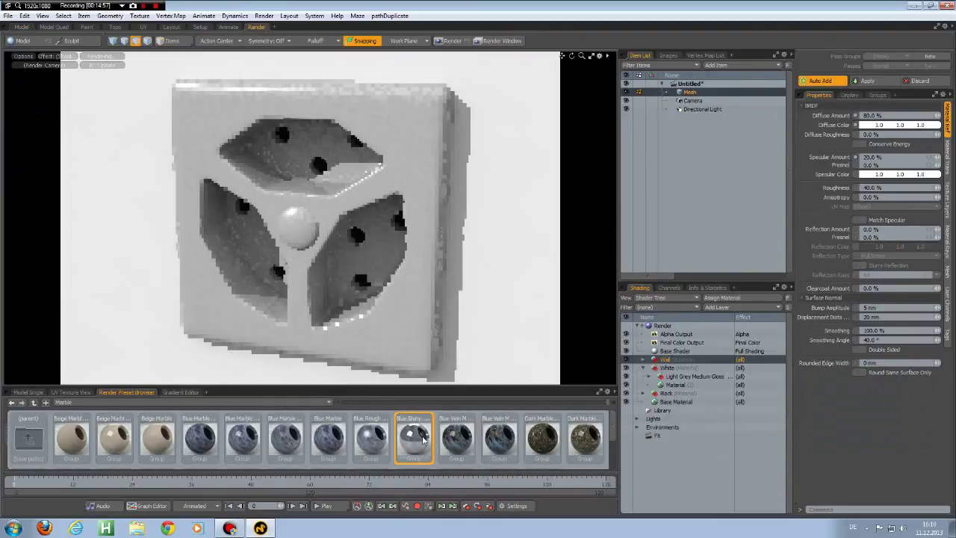
pyautogui.moveTo(437, 423); pyautogui.dragTo(675, 363)
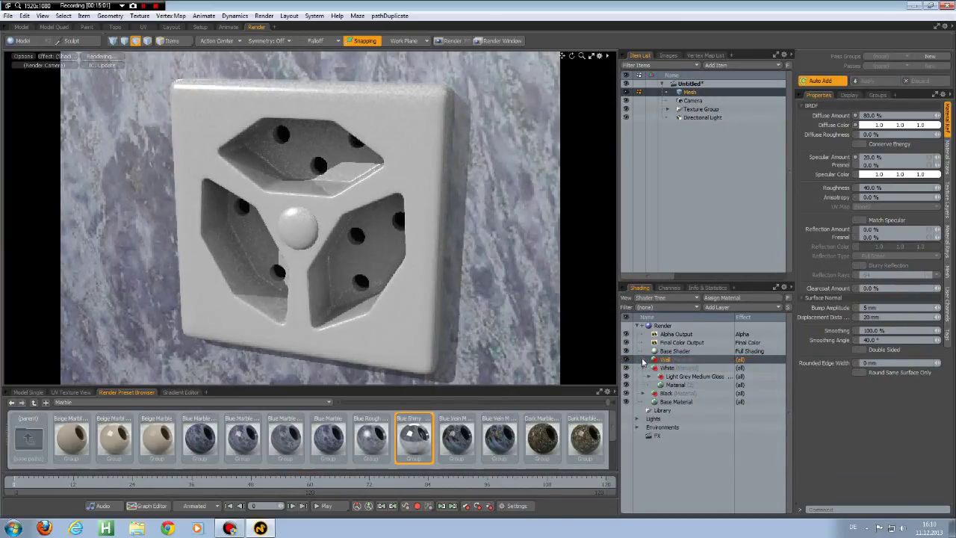
# - Set the horizontal and vertical wrap of the Wall material's marble blue image texture to 4.0
pyautogui.click(646, 361)
pyautogui.click(653, 369)
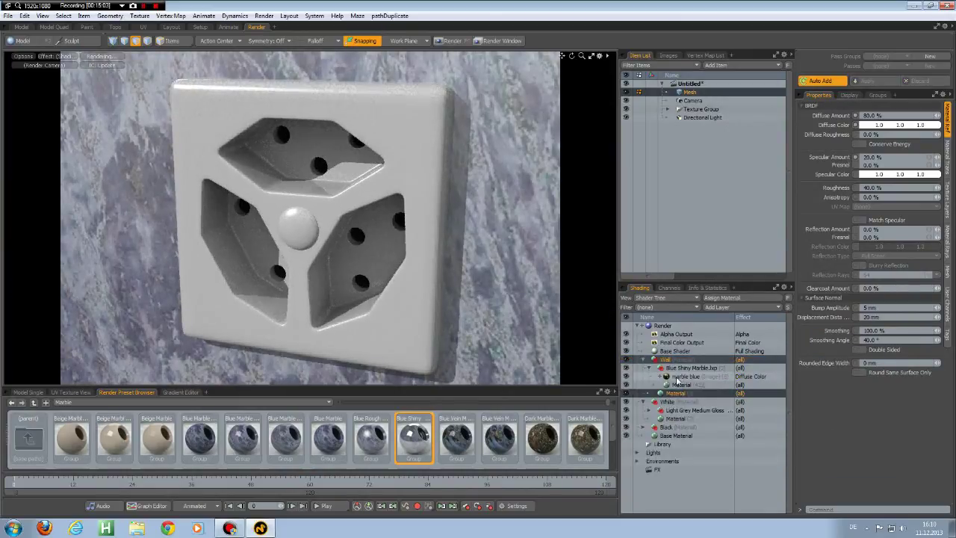
pyautogui.click(685, 377)
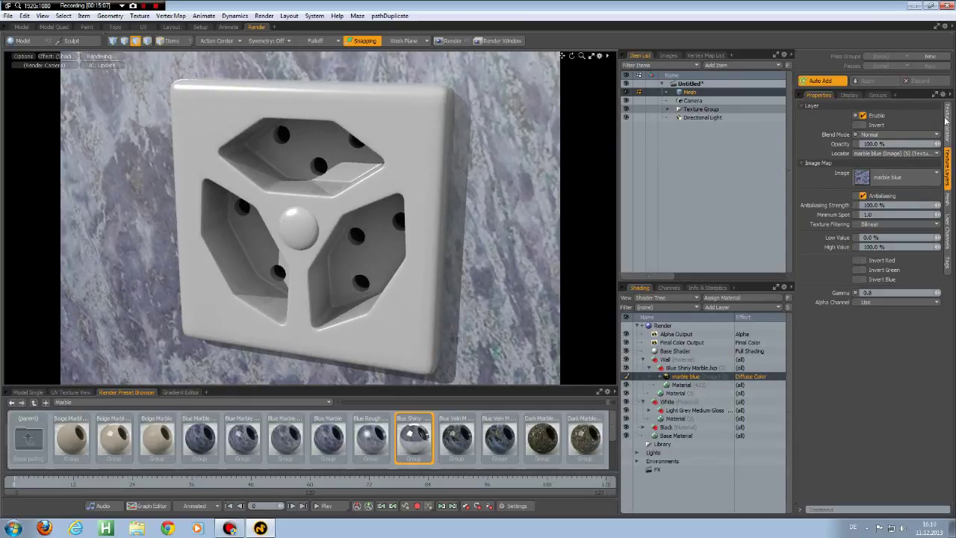
pyautogui.click(948, 122)
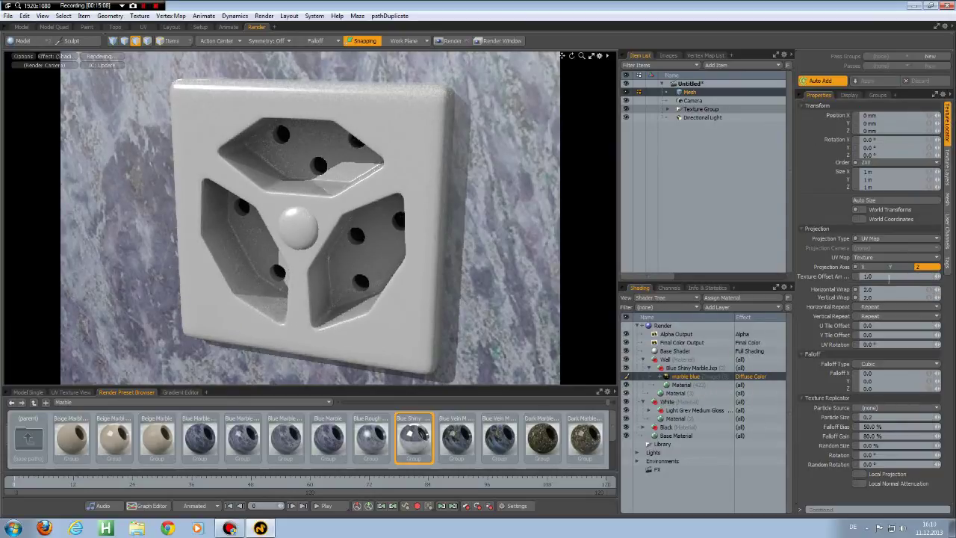
pyautogui.click(929, 292)
pyautogui.write('4')
pyautogui.press('Return')
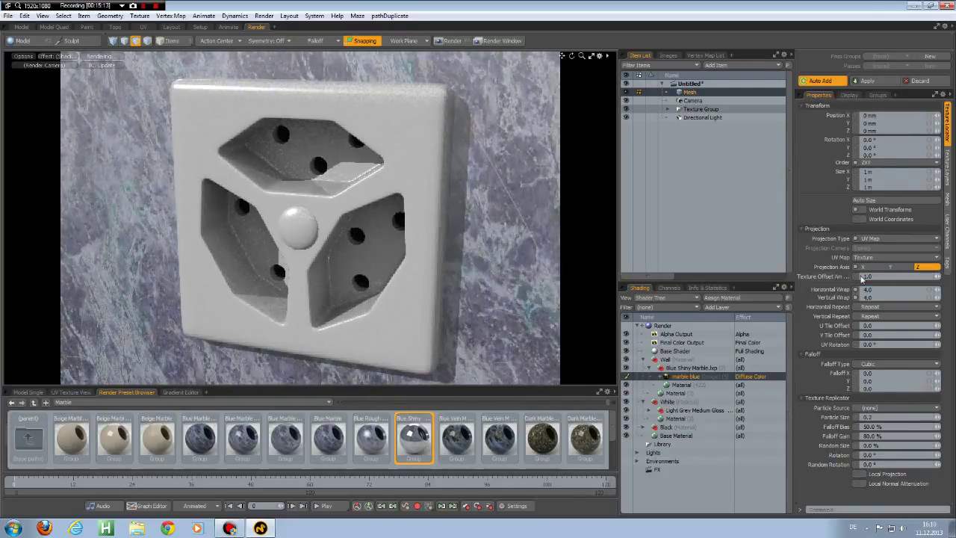
# - Set the render frame size to 1280 by 720 pixels and start rendering the image
pyautogui.click(673, 327)
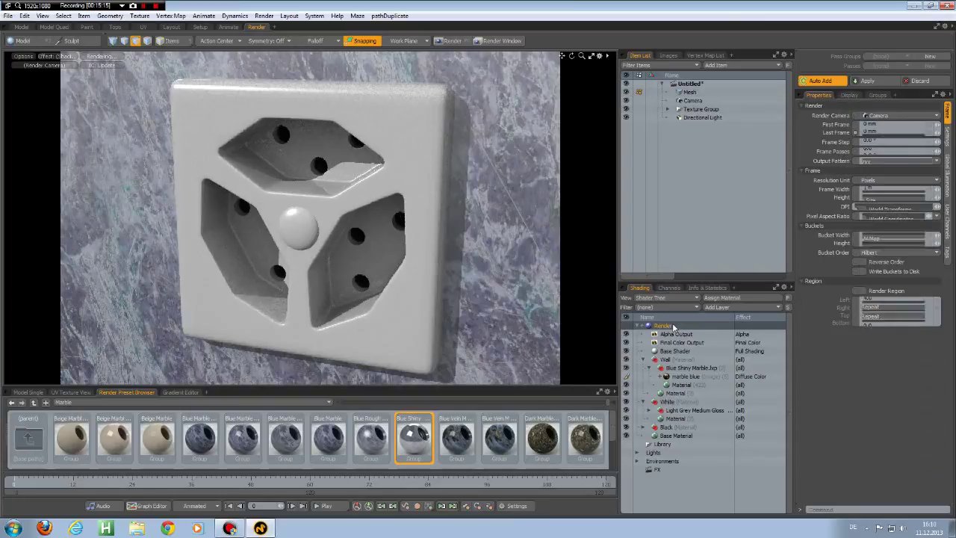
pyautogui.click(882, 189)
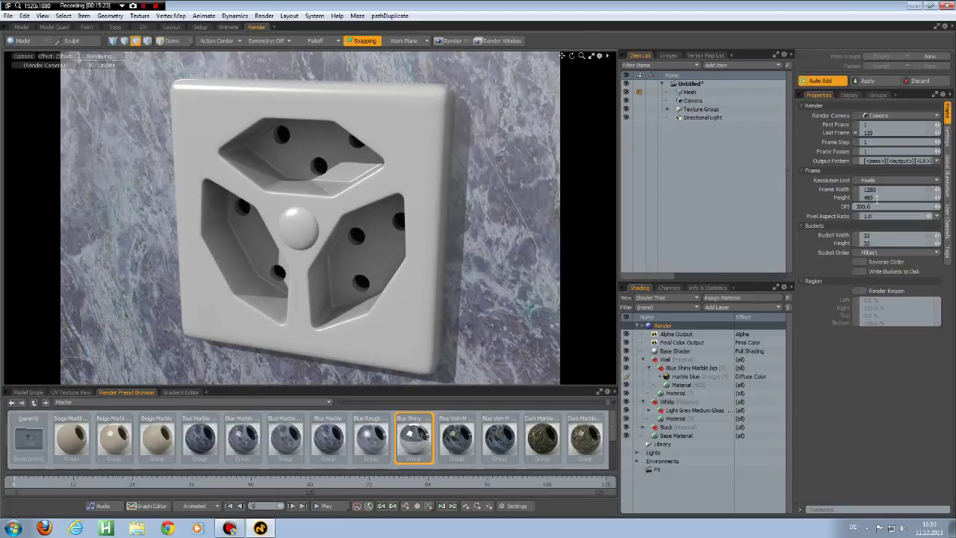
pyautogui.press('Return')
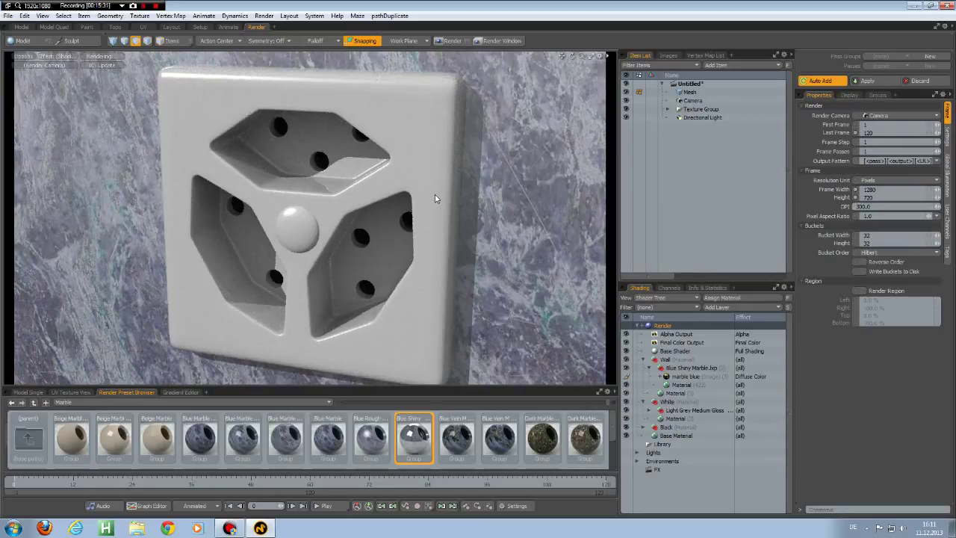
pyautogui.press('F9')
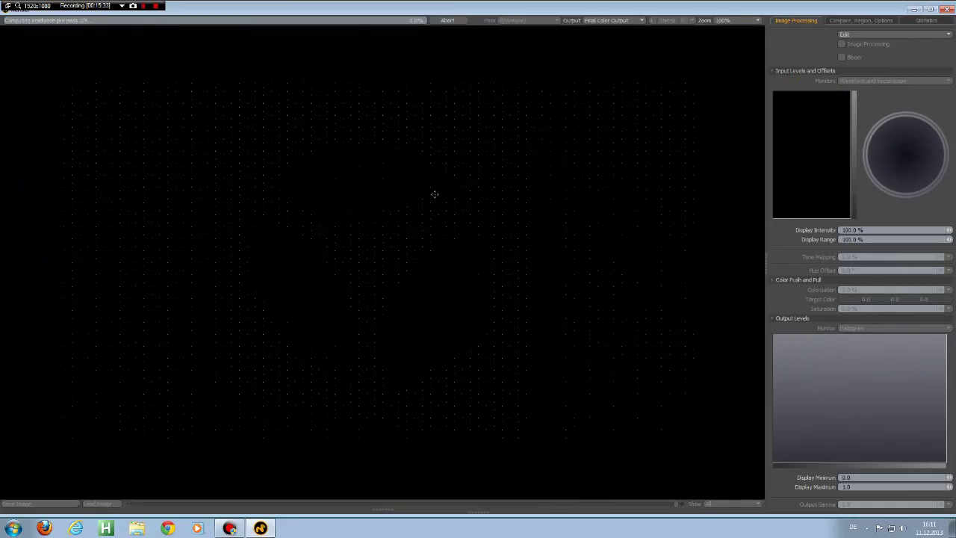